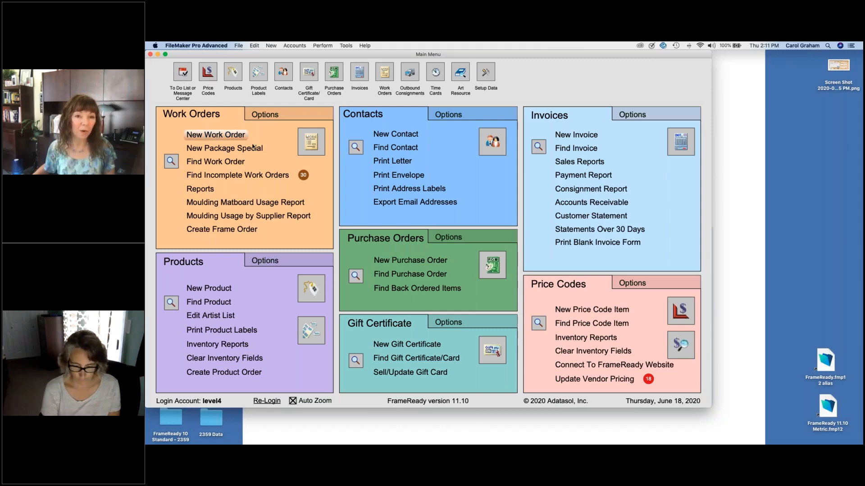
Step: Open Work Orders on the Measurements tab and find all 791 work orders
click(316, 143)
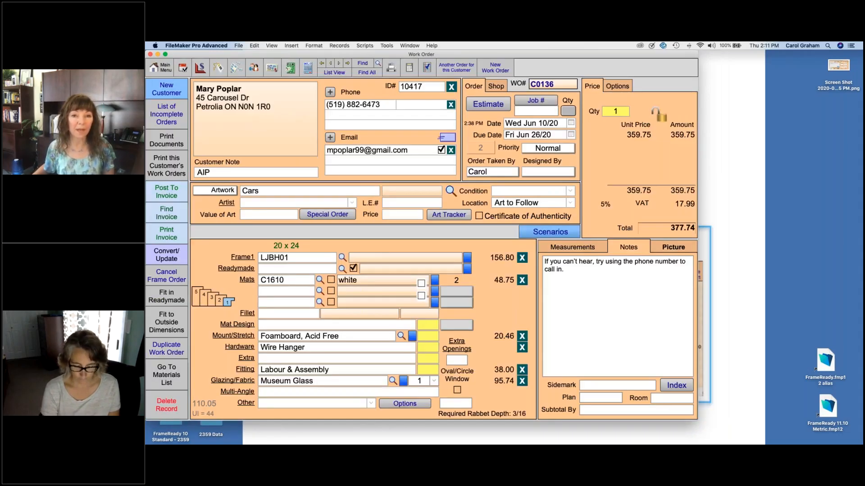
click(555, 244)
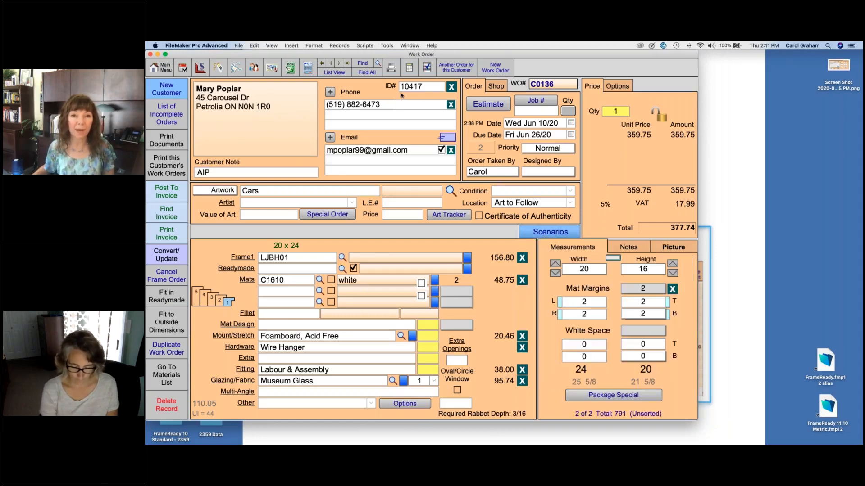
click(366, 72)
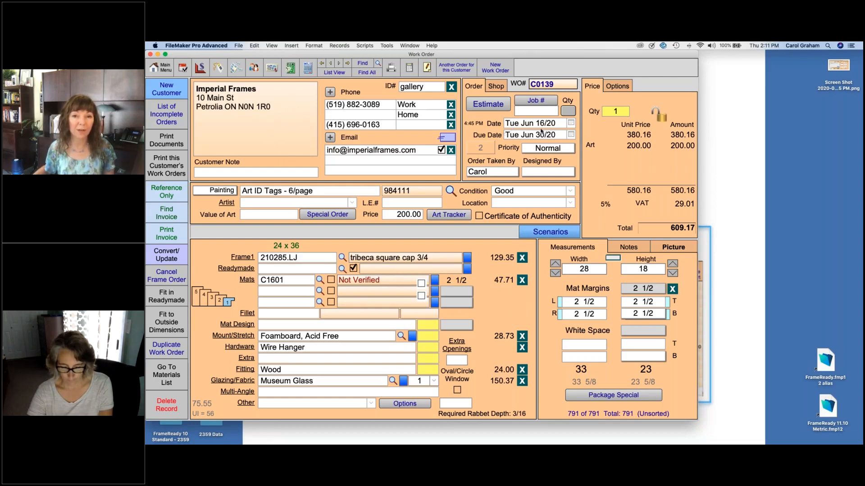
mouse_move(542, 124)
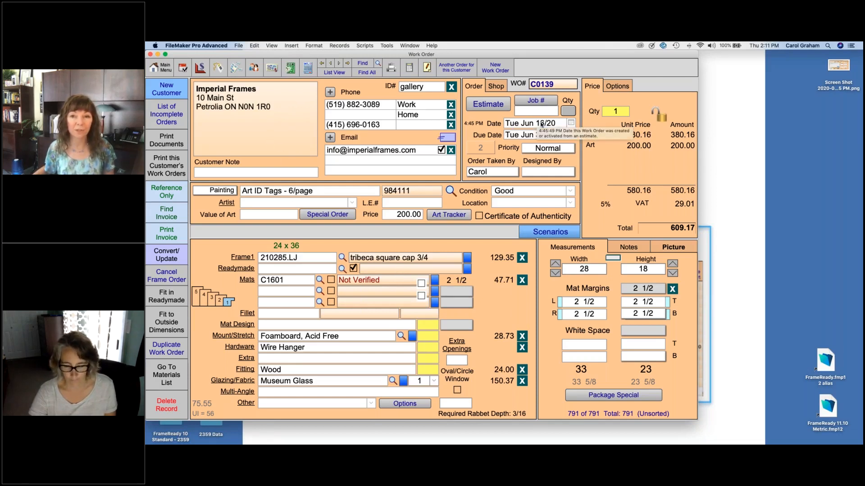
mouse_move(653, 147)
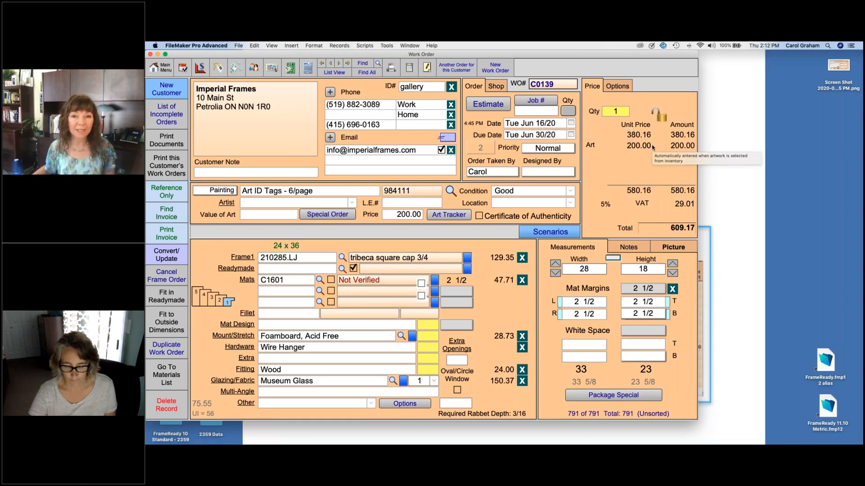
mouse_move(544, 204)
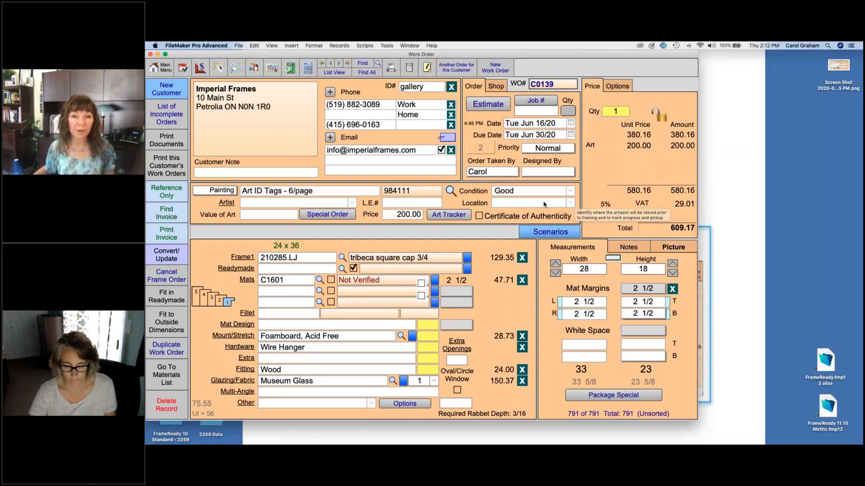
Step: Review the full Location value list in its enlarged editor, cancel unchanged, and reopen the Location dropdown
click(571, 204)
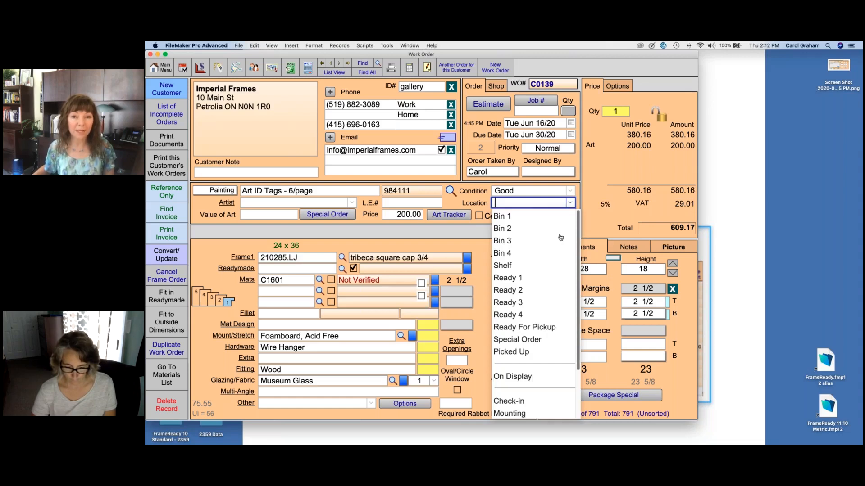
scroll(577, 249, down, 3)
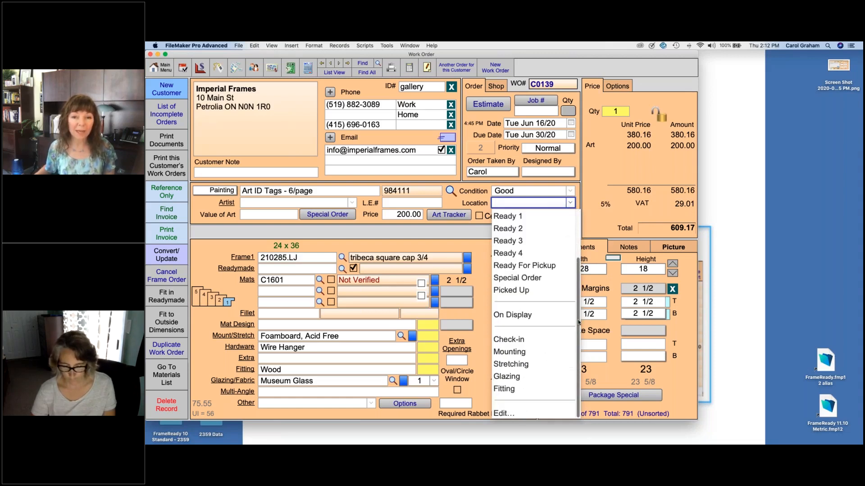
click(503, 413)
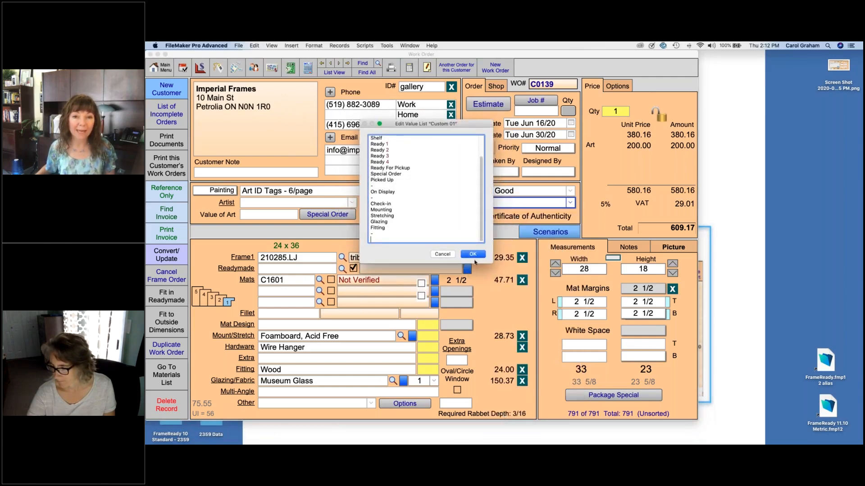
drag(475, 263, 475, 350)
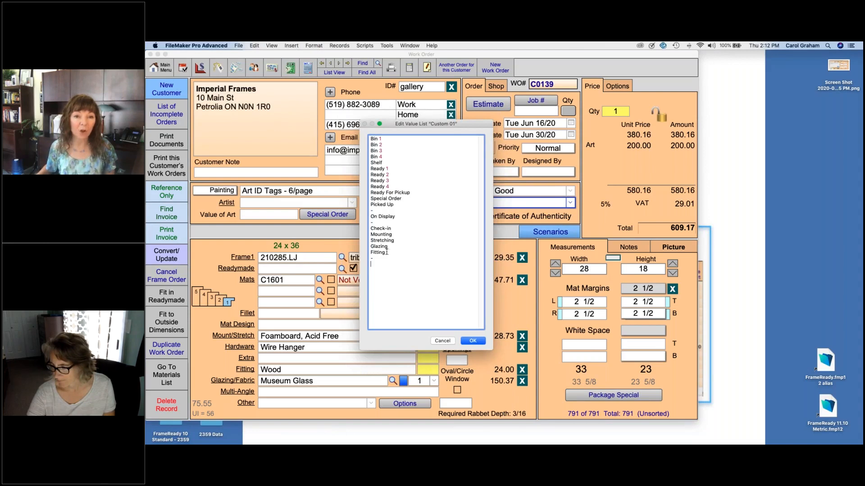
click(443, 342)
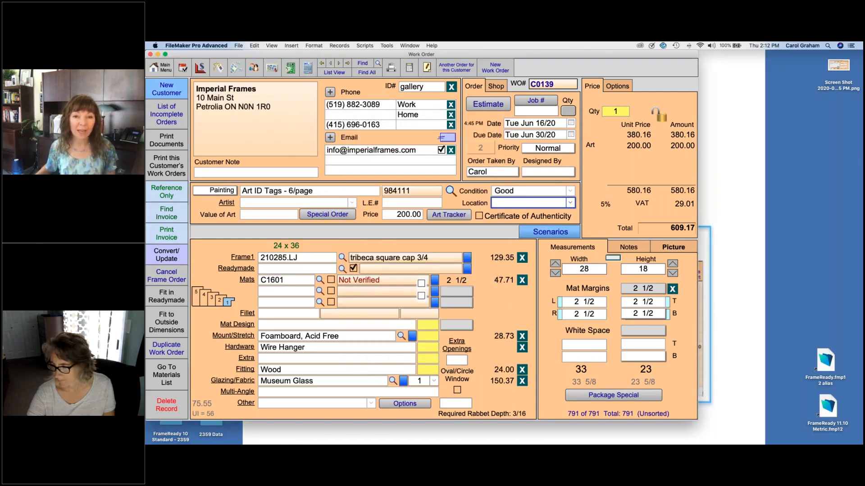
click(570, 204)
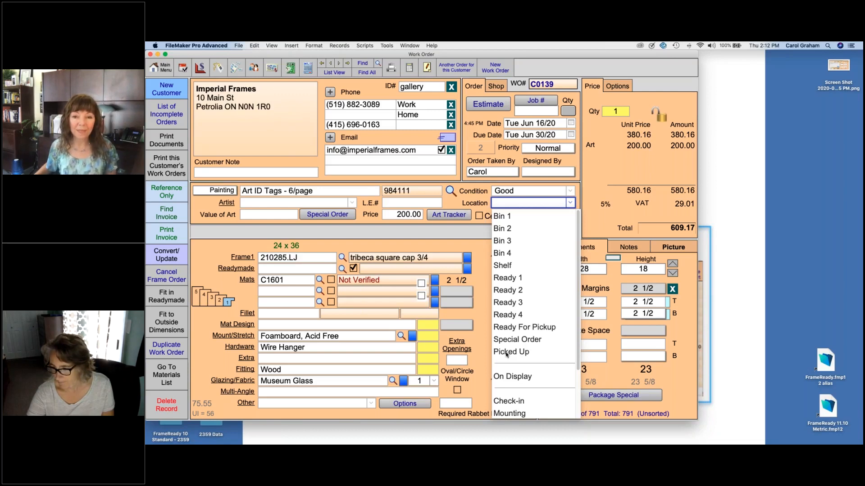
Step: Insert '-' separator lines after Shelf and Special Order in the Location list, then choose Bin 2
scroll(507, 356, down, 5)
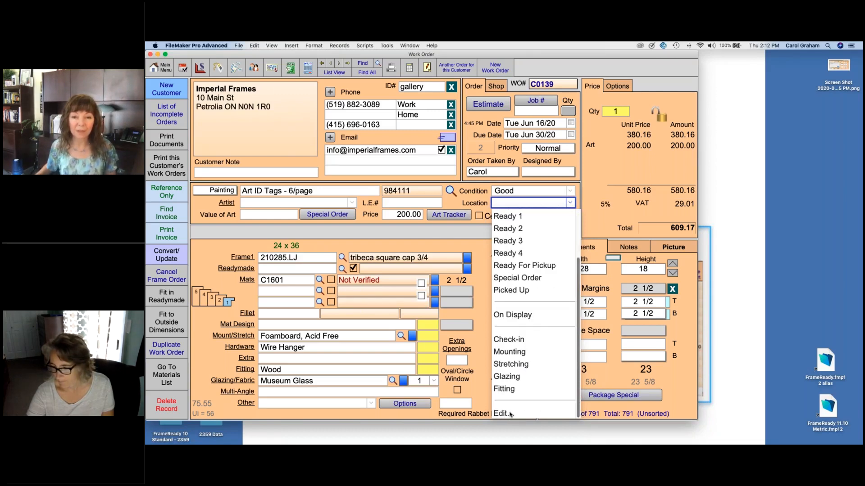
click(504, 414)
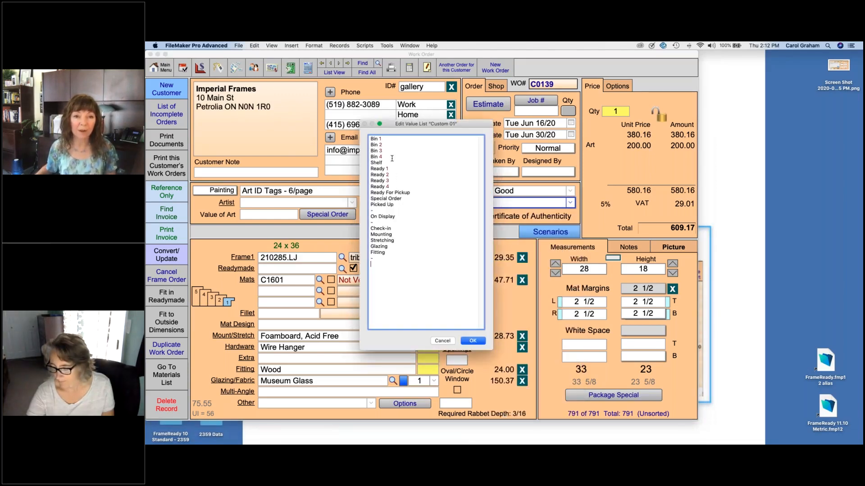
key(Return)
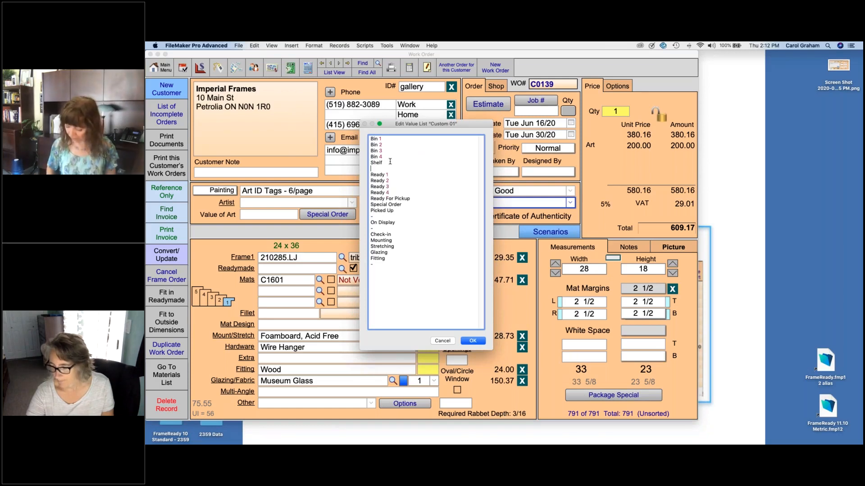
text(-)
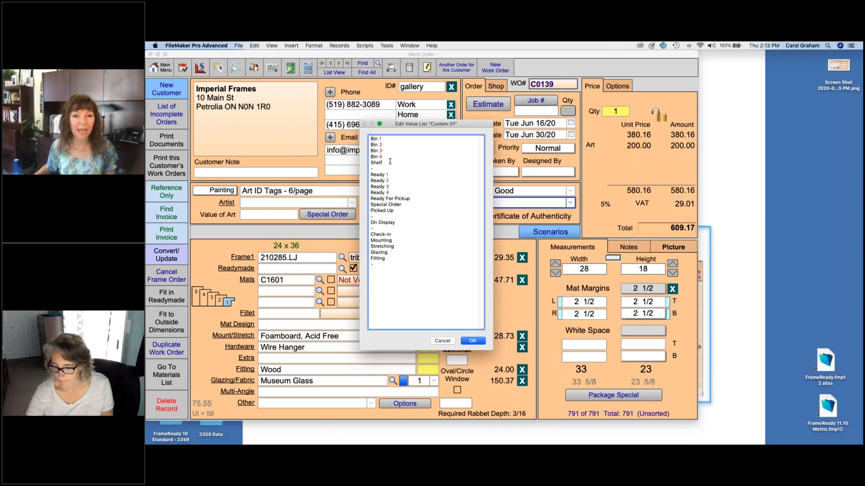
click(407, 204)
key(Return)
text(-)
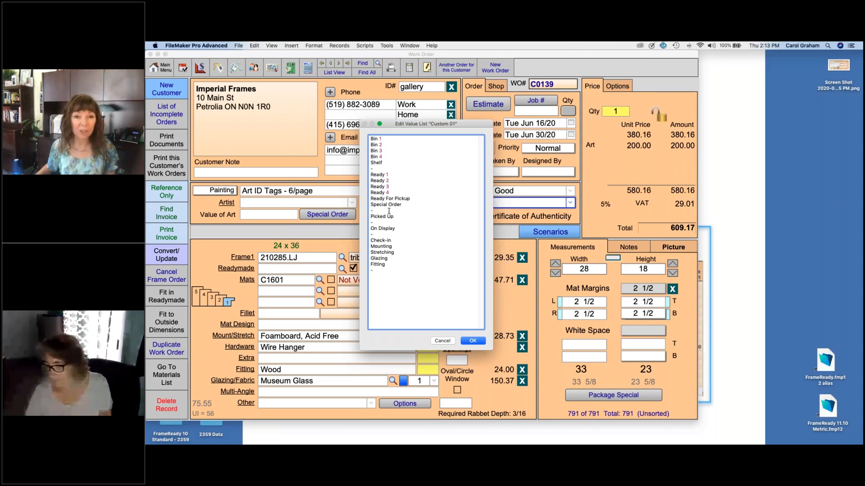
click(473, 341)
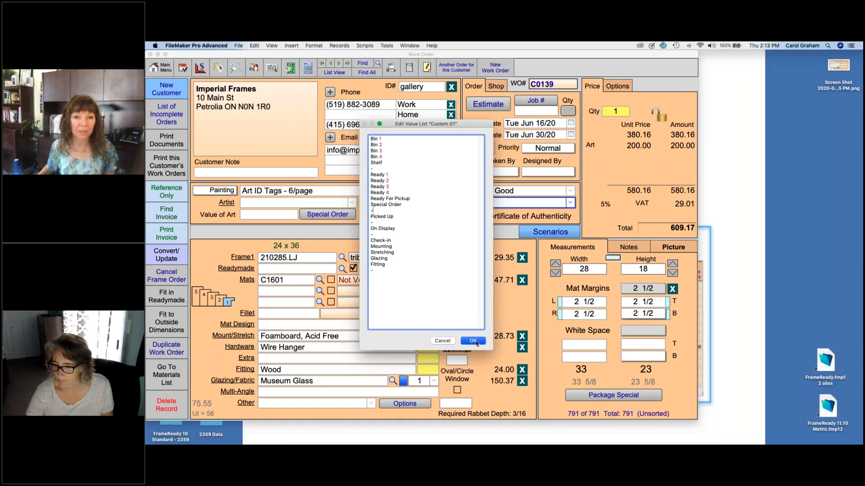
click(571, 203)
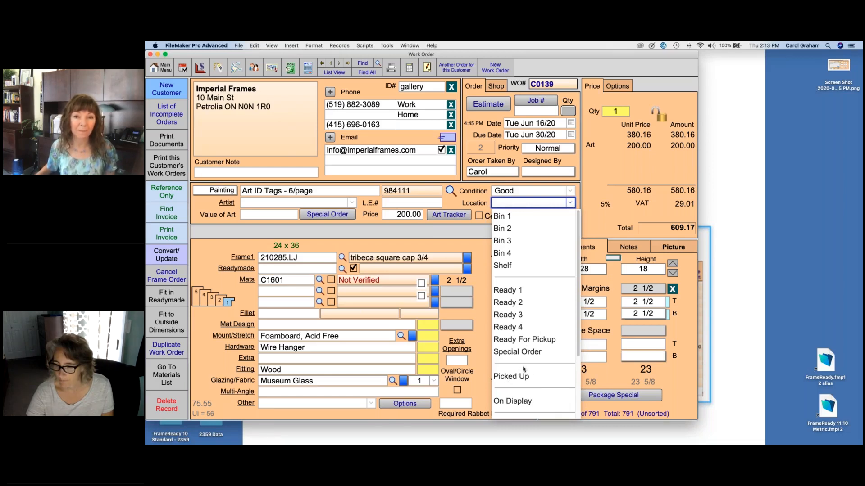
click(505, 228)
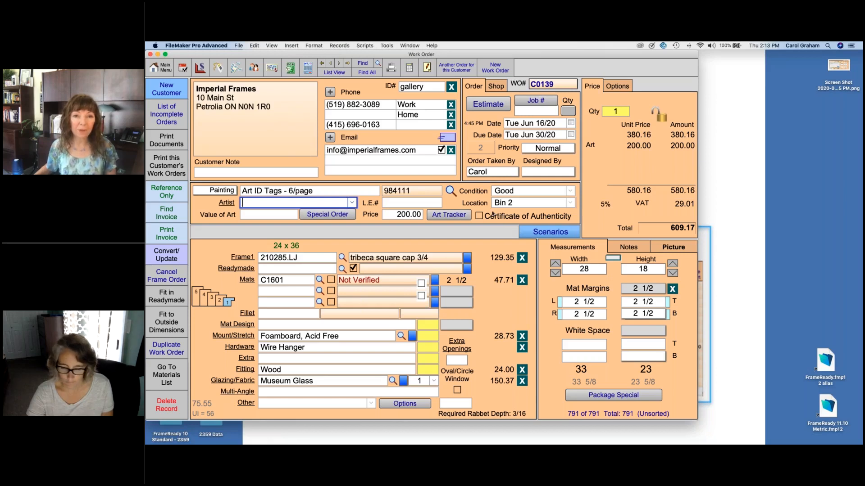
click(391, 68)
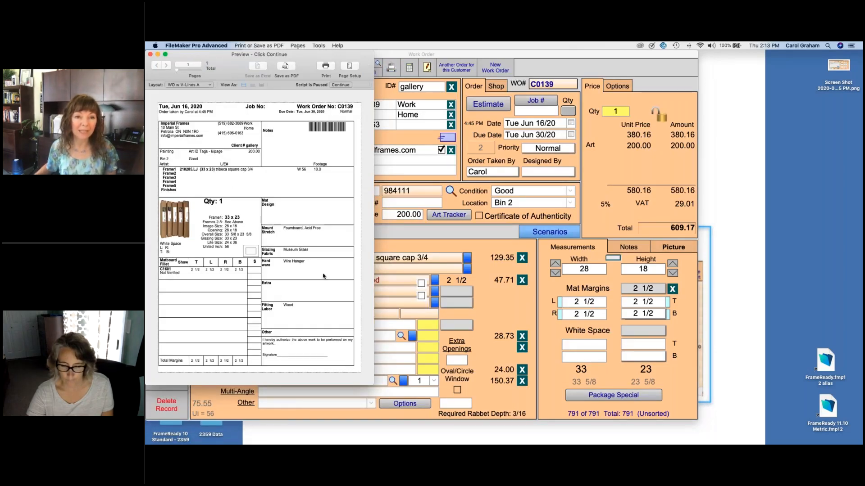
click(342, 86)
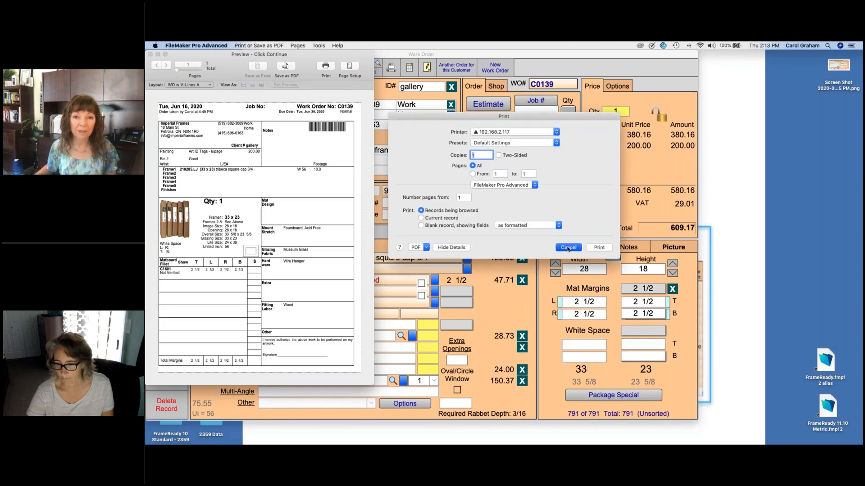
click(568, 247)
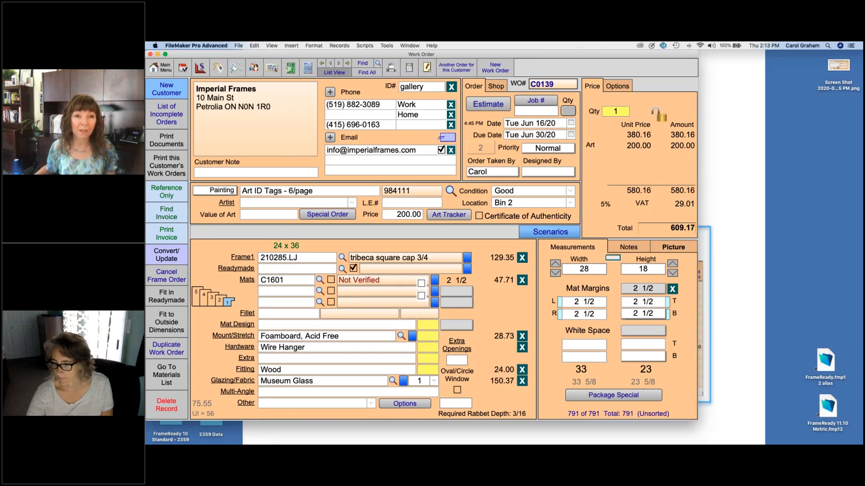
Step: From List View, open the Snowdrops RUSH work order (20 x 24, total 429.64)
click(332, 73)
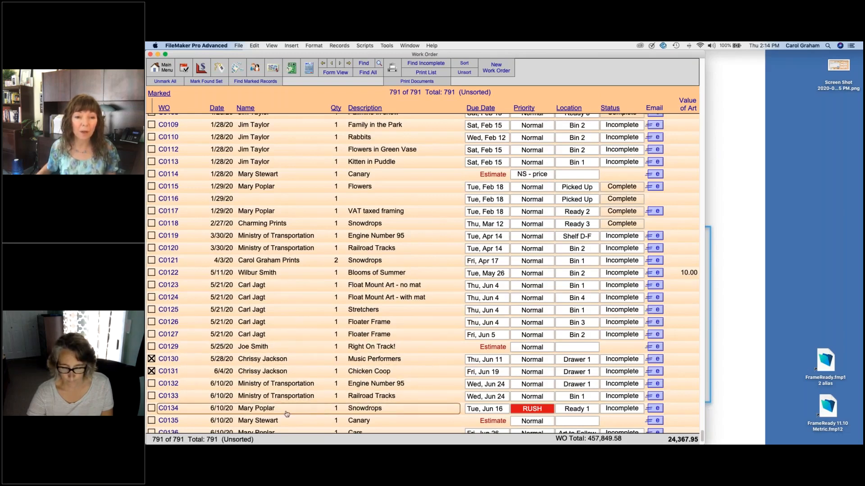
scroll(280, 396, down, 3)
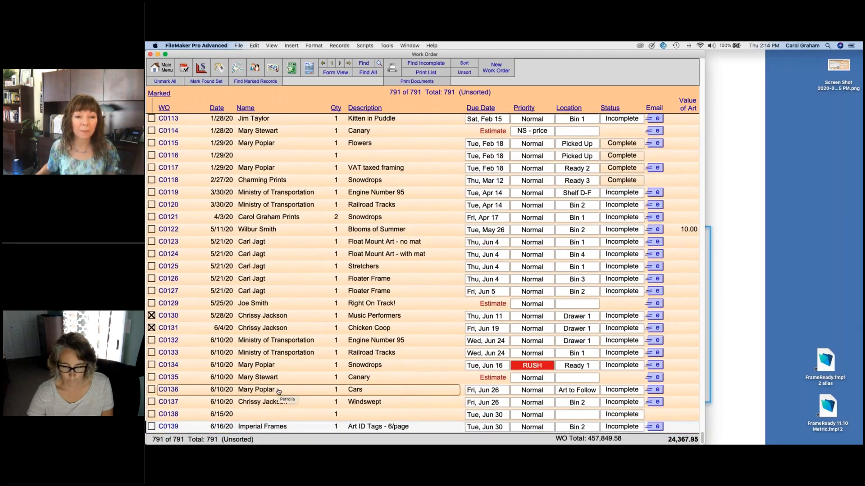
click(257, 367)
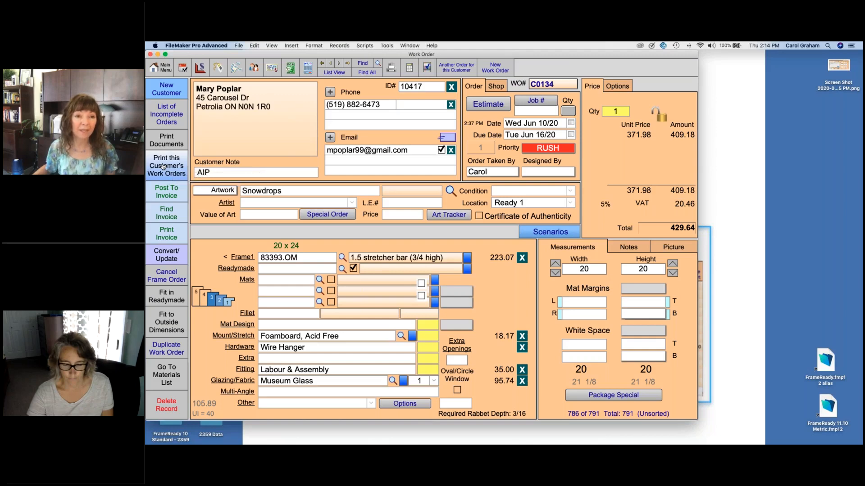
Step: Preview both pages of this customer's work orders, then cancel the Print dialog
click(164, 167)
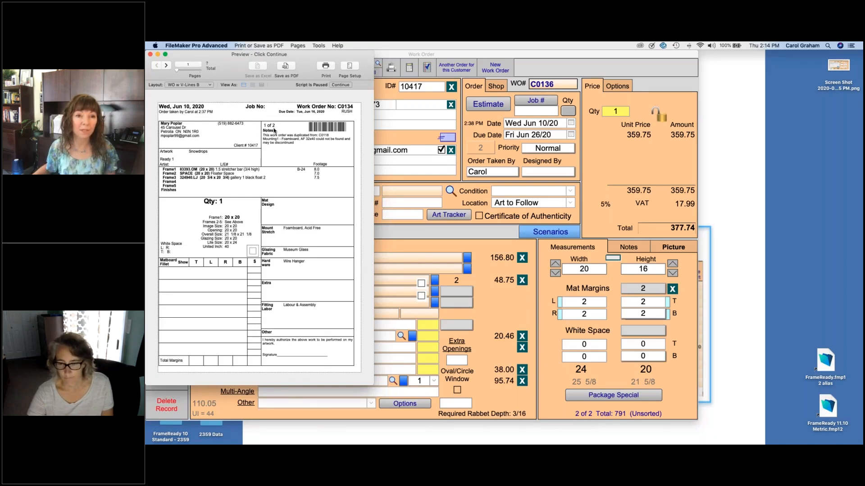
click(167, 66)
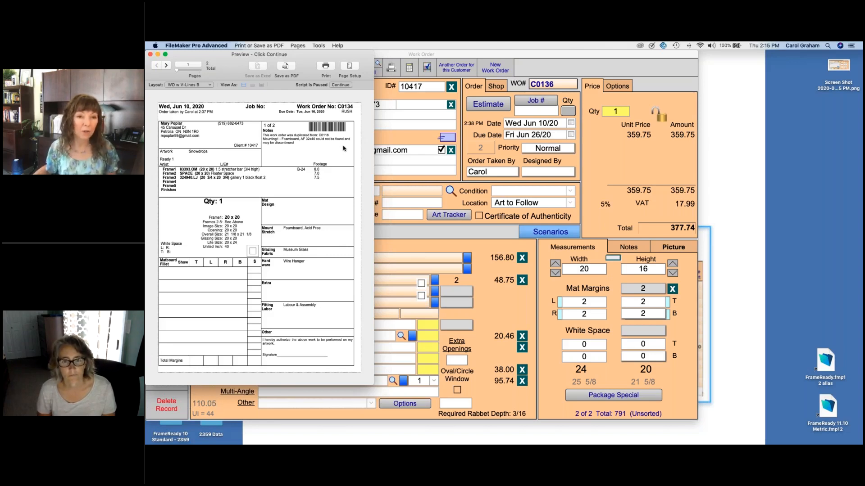
click(340, 84)
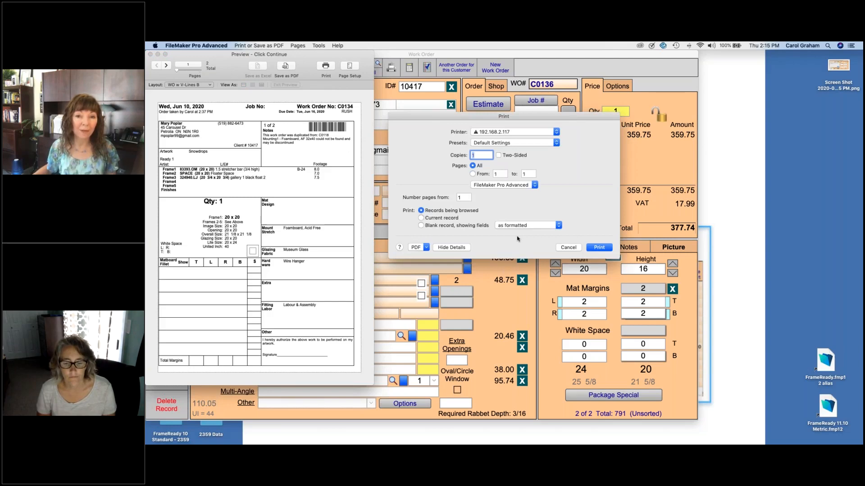
click(569, 248)
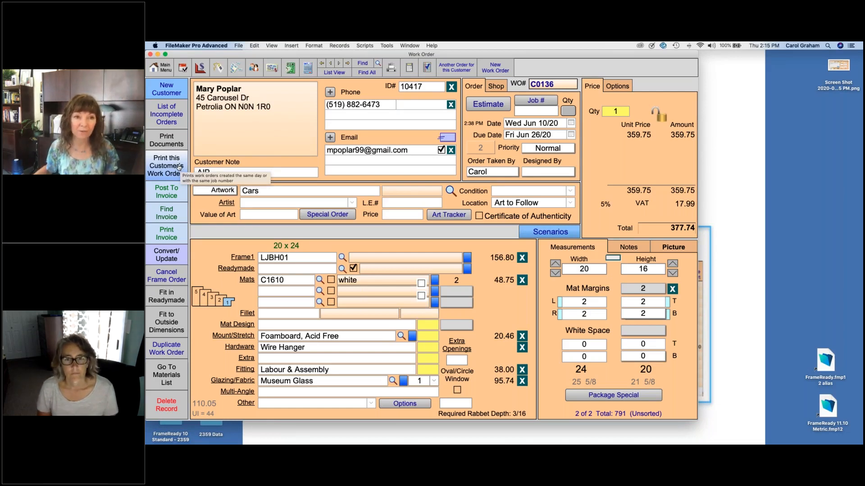
Step: Preview the Proposal document for this customer, cancel printing, and return to the Main Menu
click(179, 137)
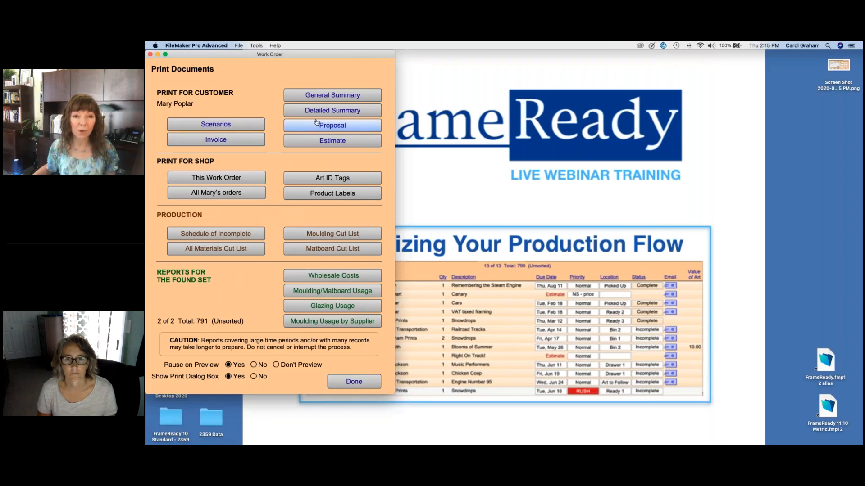
click(352, 128)
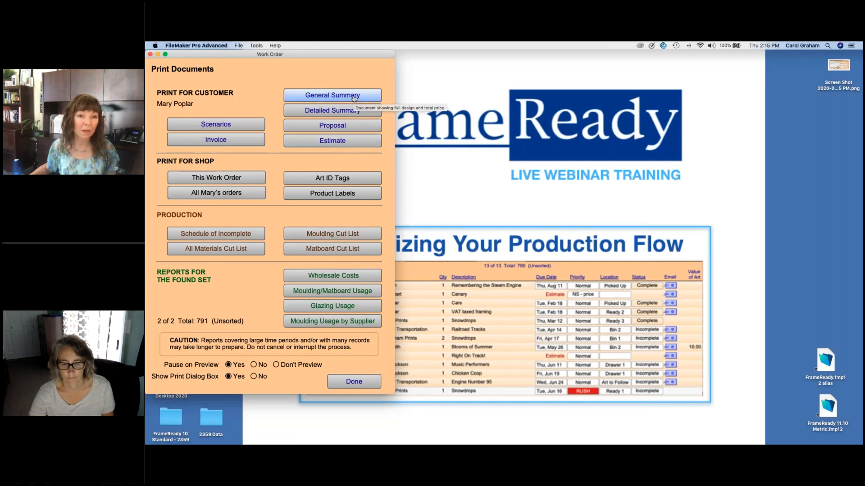
click(353, 127)
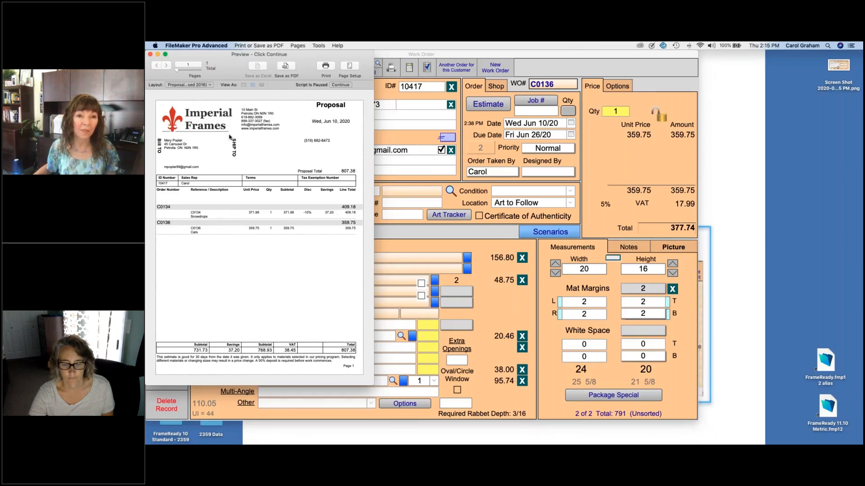
click(340, 85)
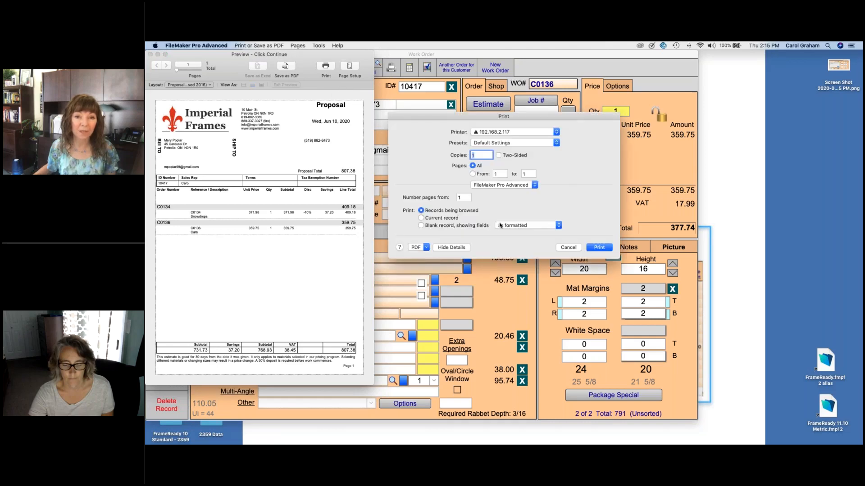
click(569, 247)
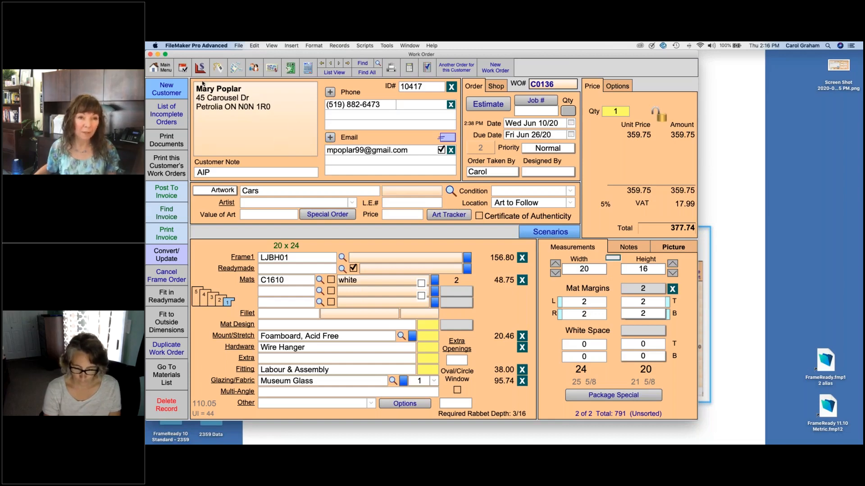
click(159, 68)
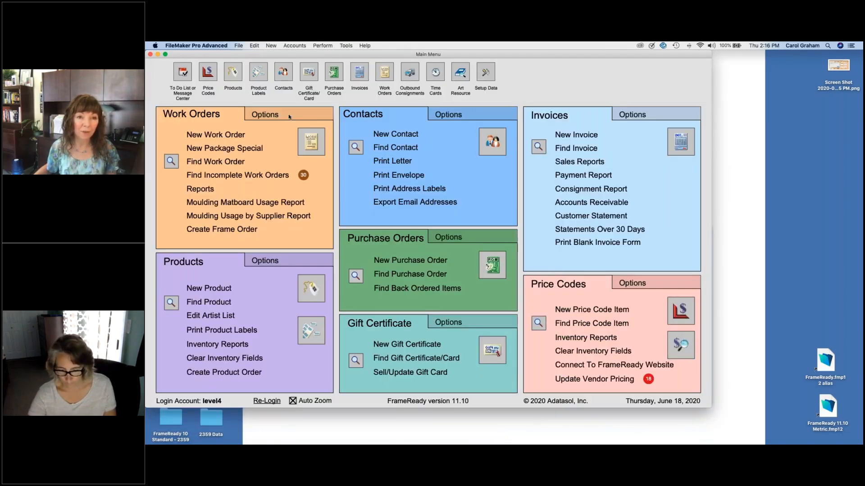
Step: Set Print Art ID Tags to No in the Work Orders Print Options
click(288, 114)
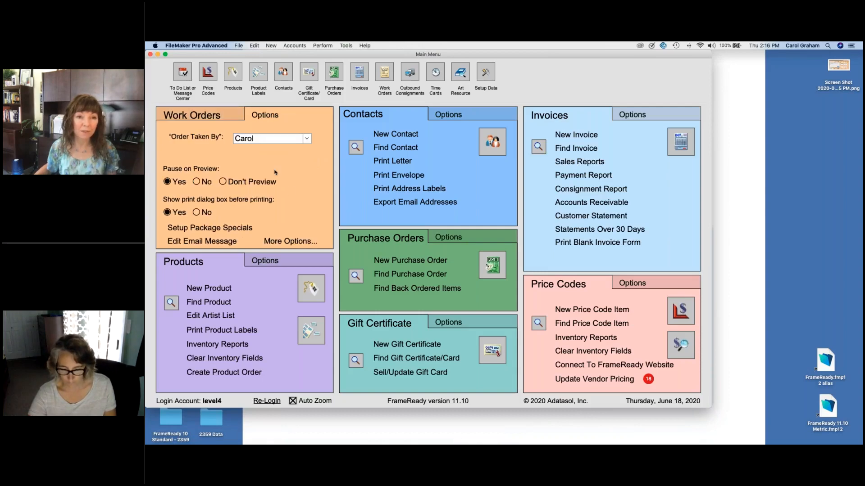
click(291, 241)
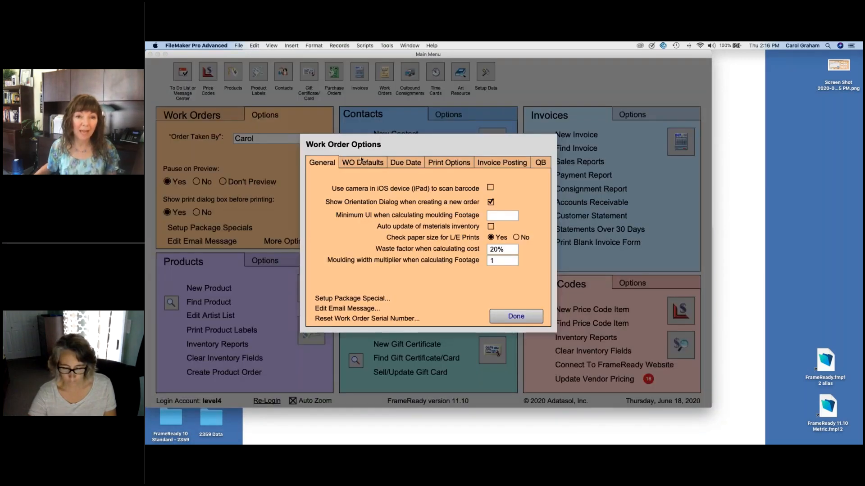
click(449, 163)
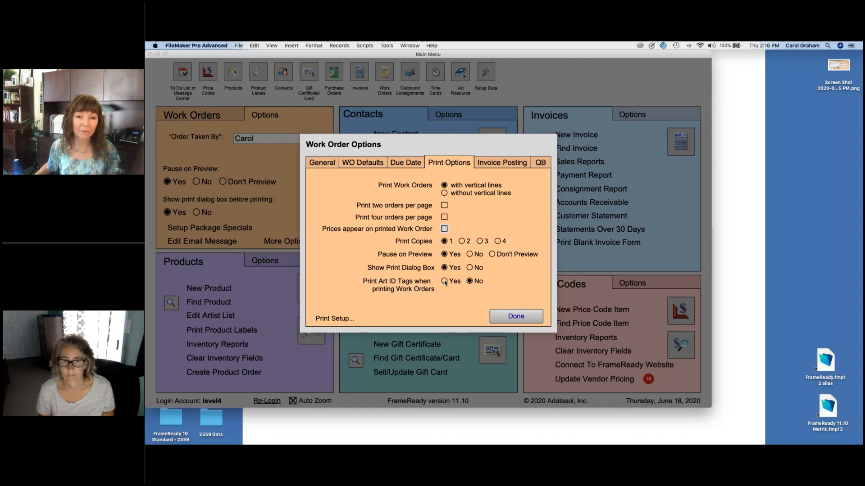
click(470, 282)
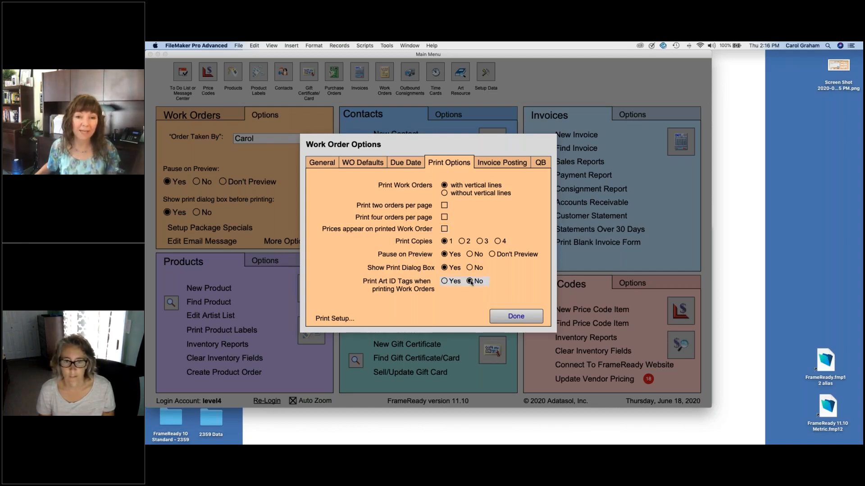
click(506, 318)
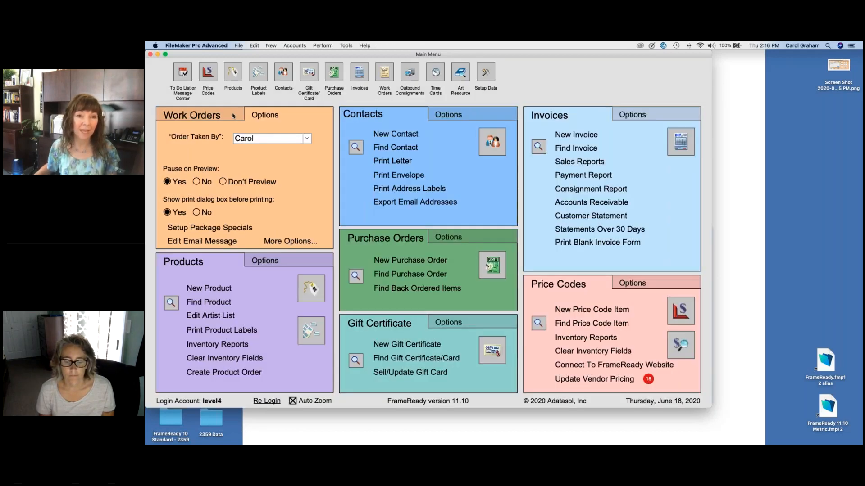
Step: Find work orders dated 6/10 with status incomplete
click(233, 116)
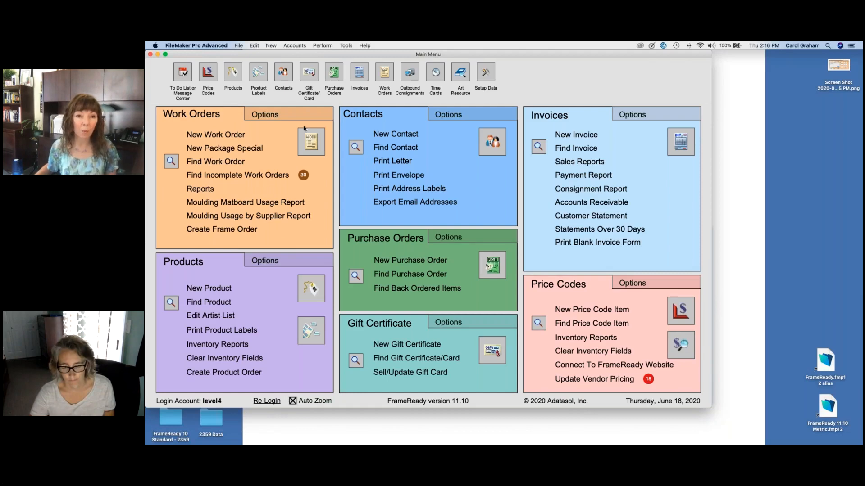
click(309, 140)
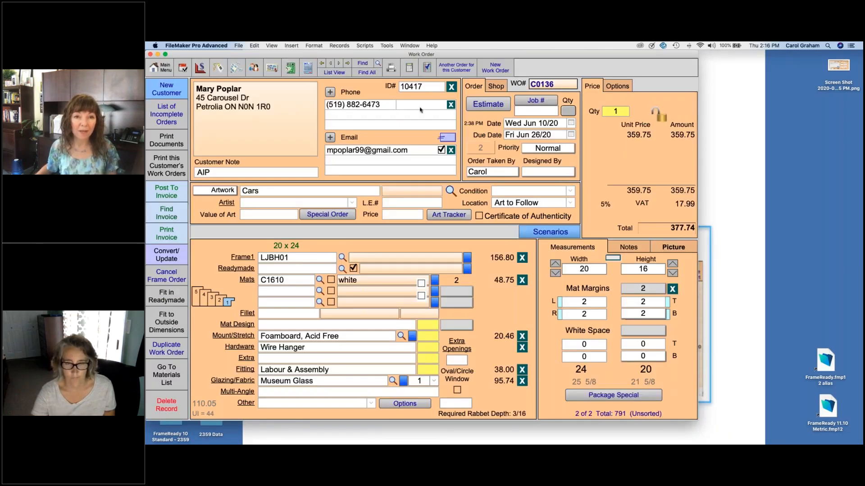
click(363, 64)
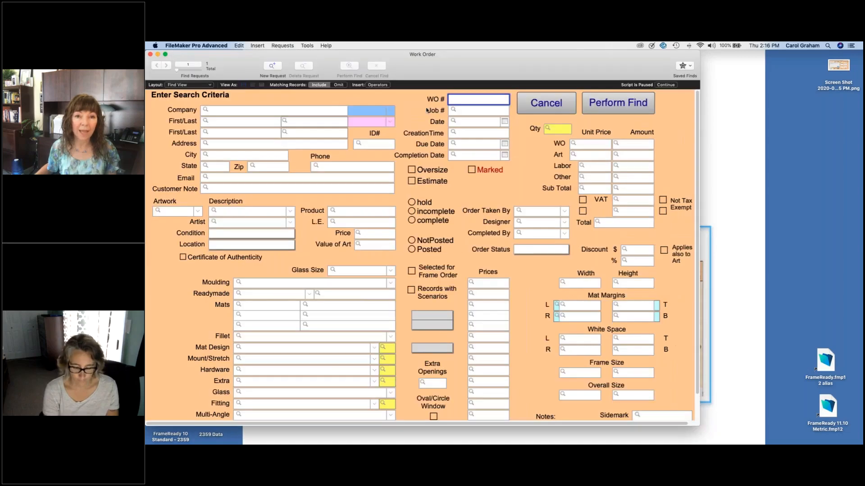
click(472, 121)
text(6/10)
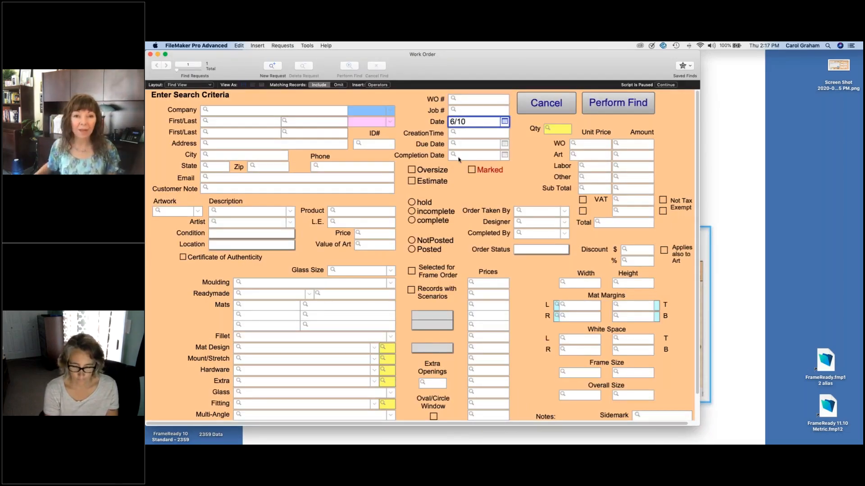
click(412, 211)
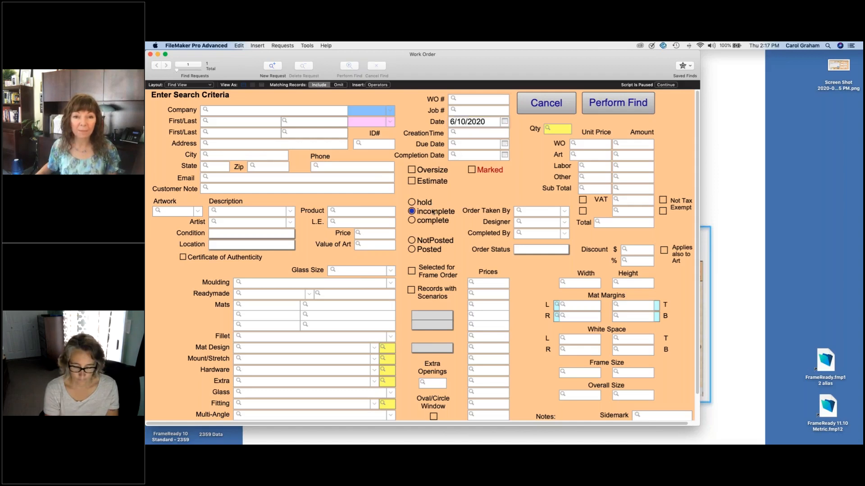
click(598, 110)
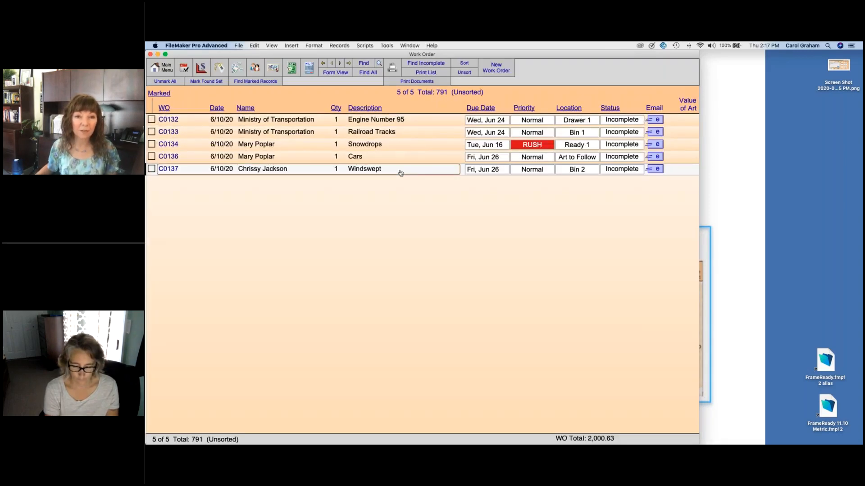
Step: On work order C0132, preview Art ID Tags for the Found Set without printing, then show the Picture tab
click(263, 120)
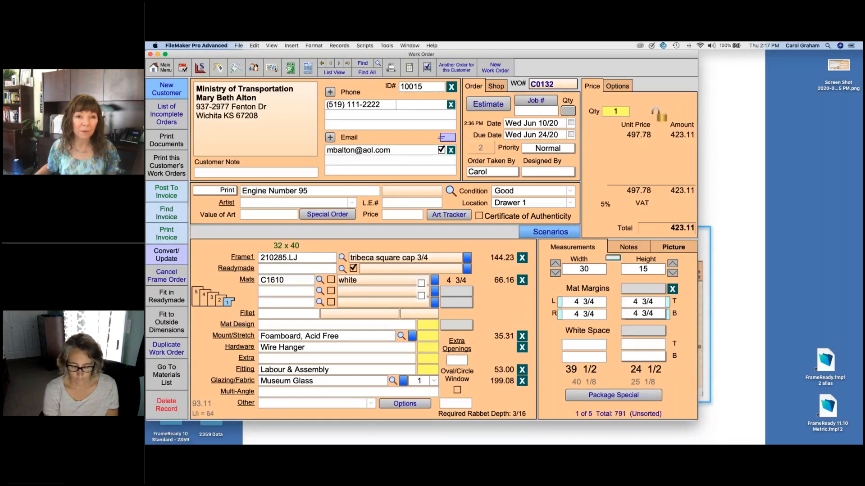
click(166, 141)
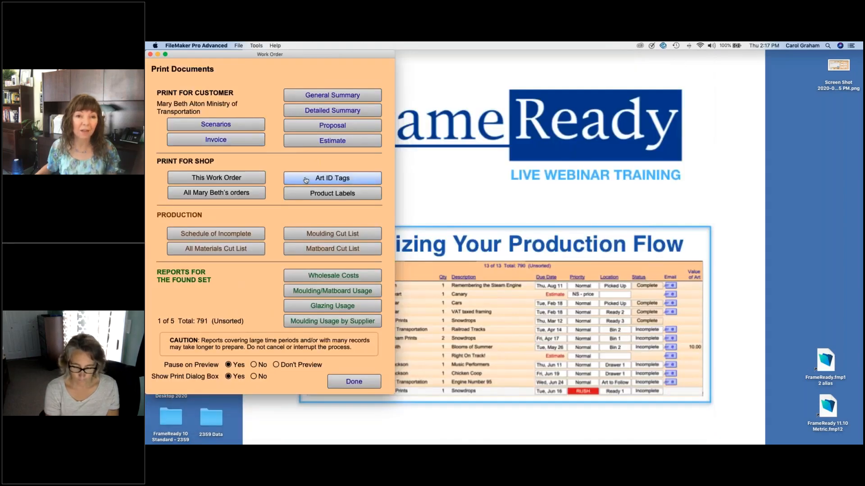
click(303, 180)
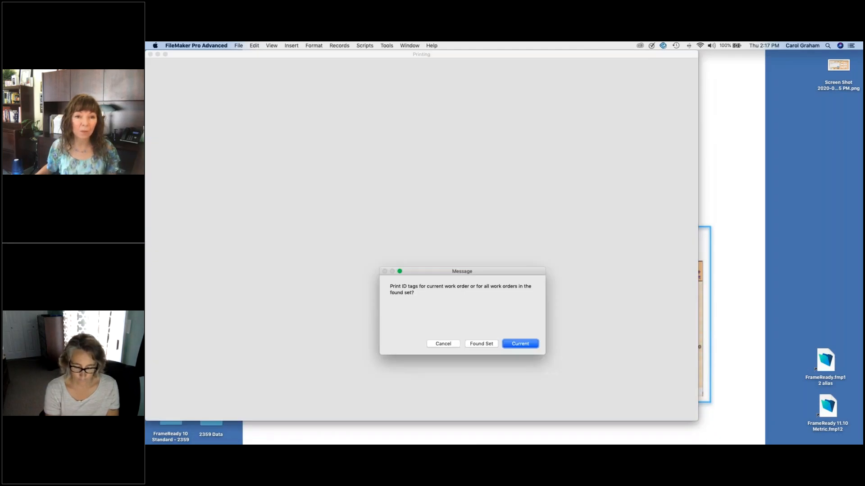
click(479, 344)
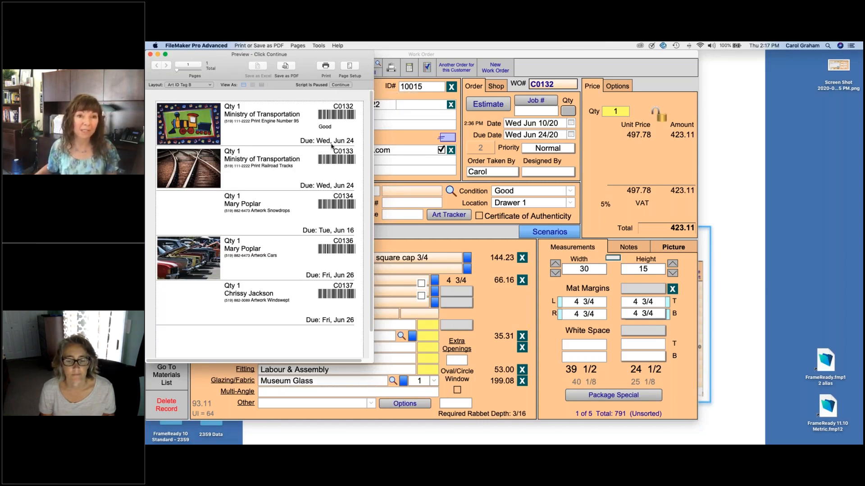
click(341, 85)
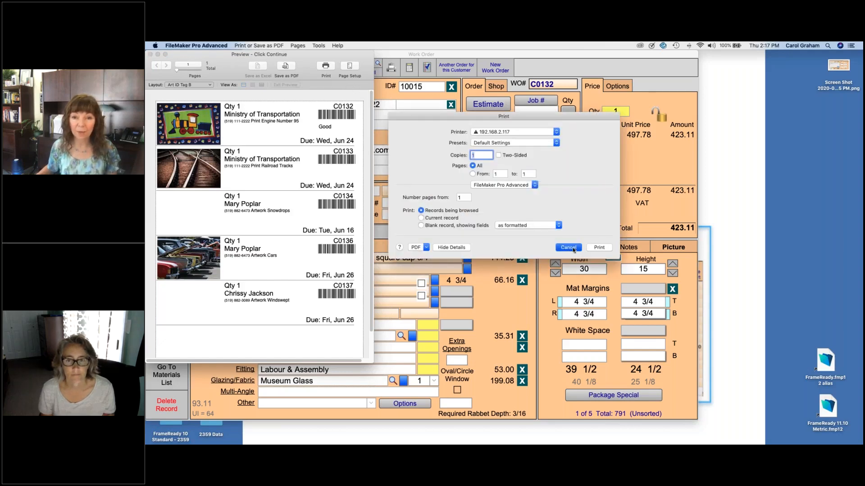
click(568, 248)
click(672, 248)
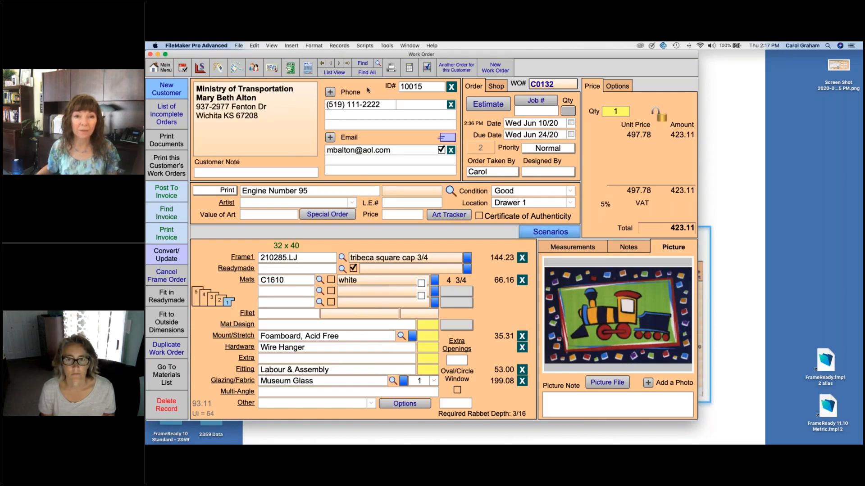
Step: Go to work order C0139 (total 609.17), then enter and cancel Find mode
click(347, 64)
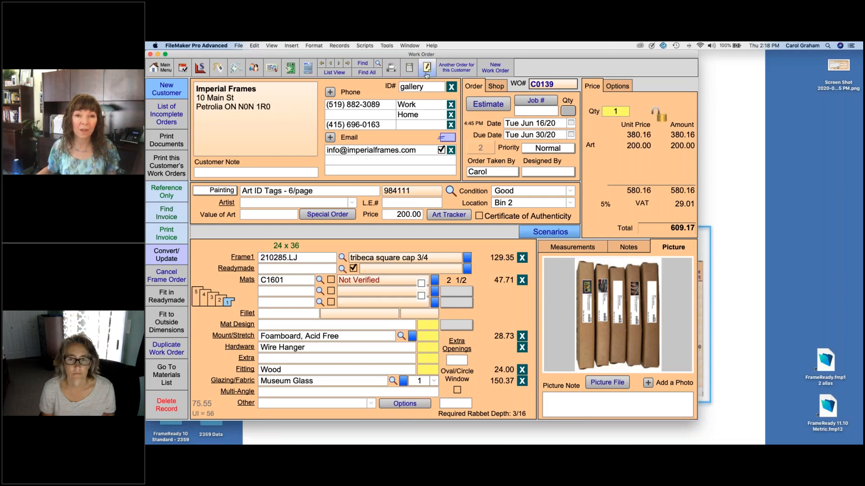
click(362, 63)
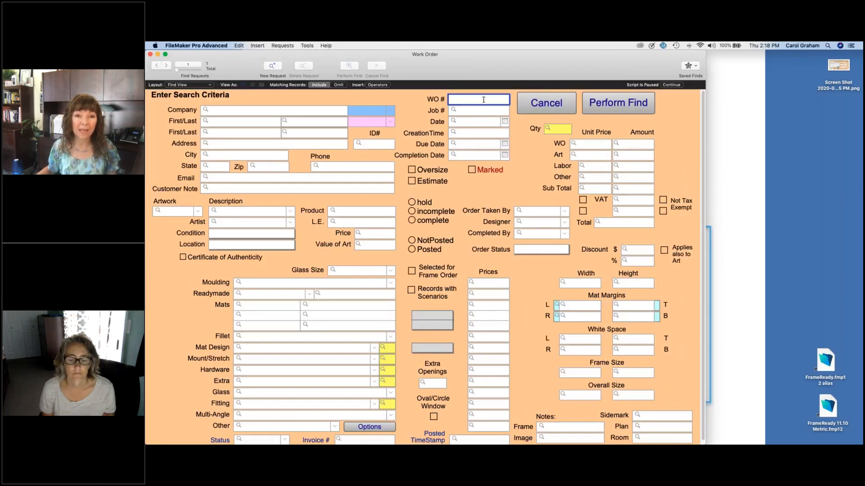
click(545, 105)
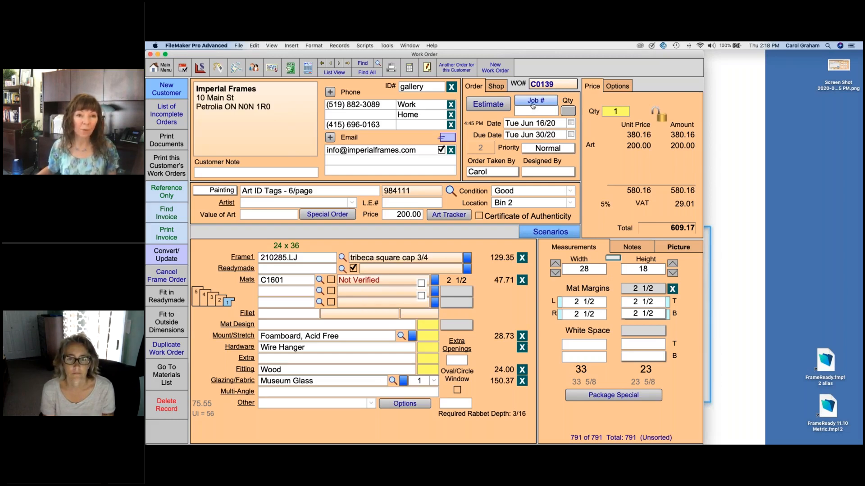
Step: Browse the 30 incomplete work orders, selecting C0098, then return to the Main Menu
click(171, 116)
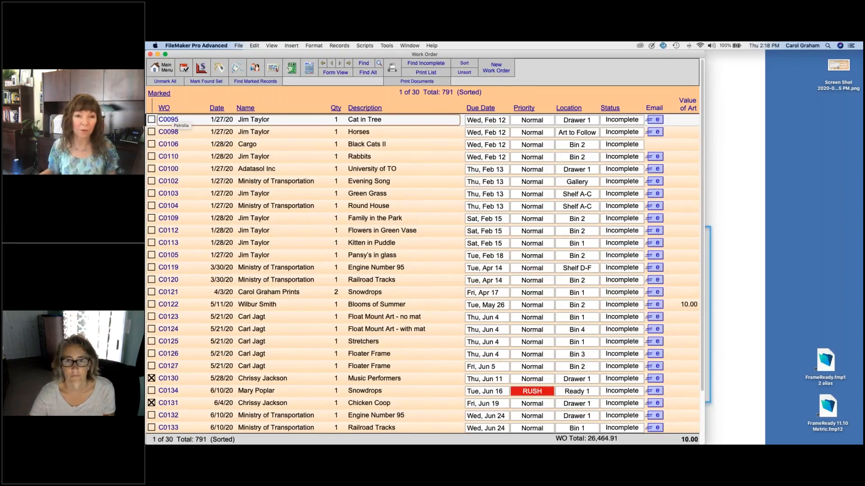
click(178, 132)
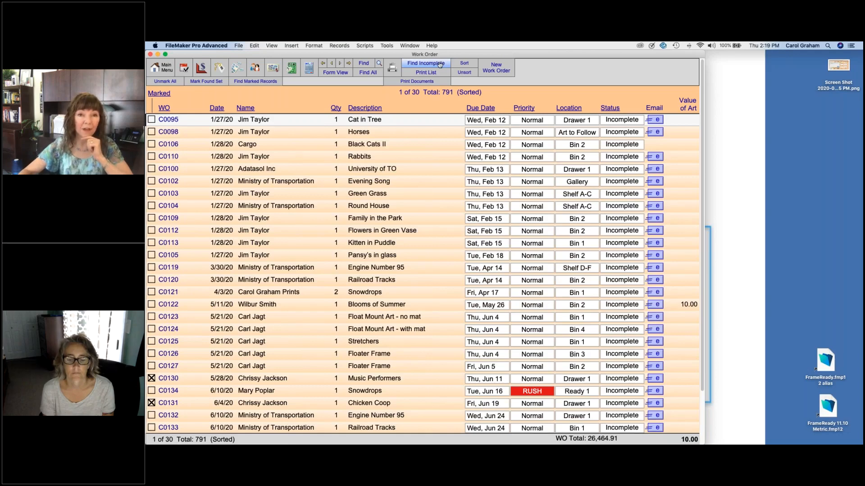
scroll(441, 64, down, 1)
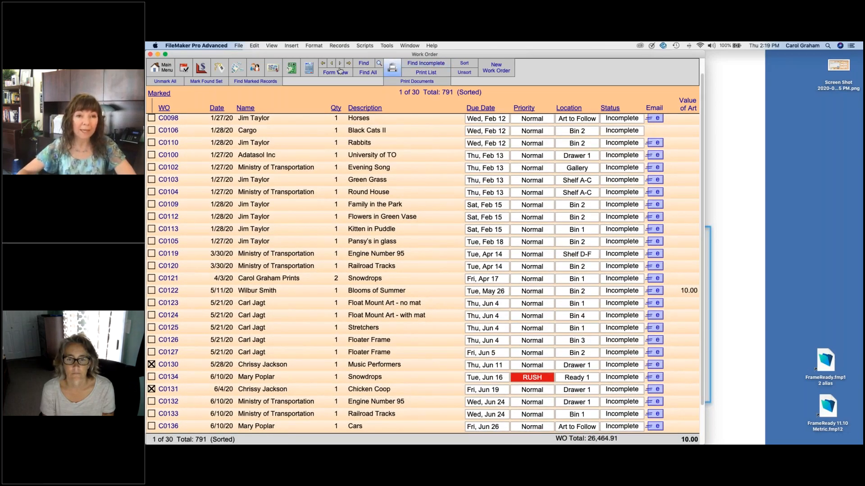
click(162, 68)
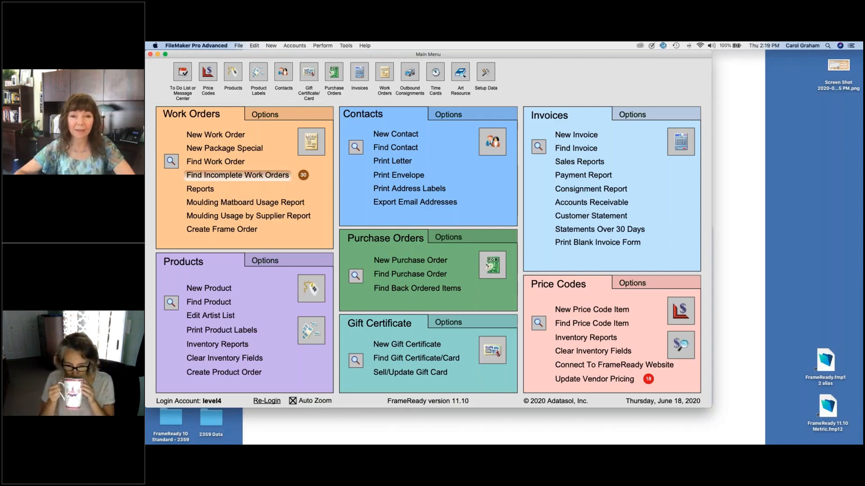
Step: Find the 30 incomplete work orders and preview the list printout, cancelling before printing
click(238, 176)
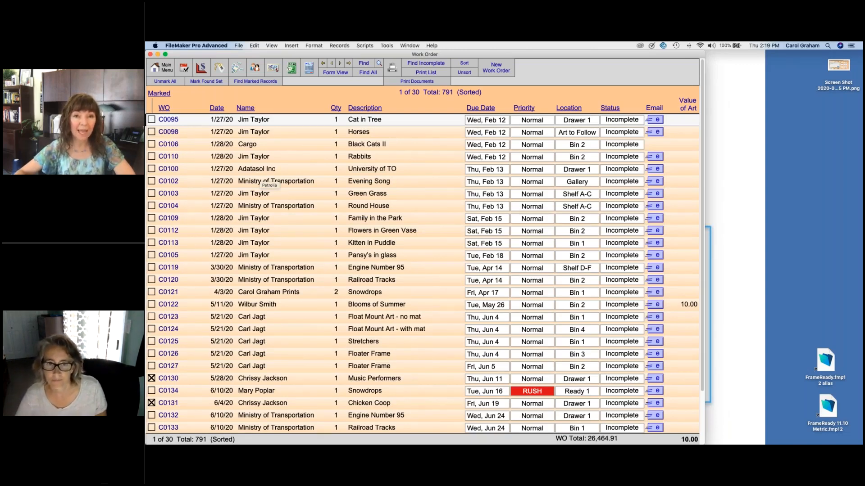
click(436, 73)
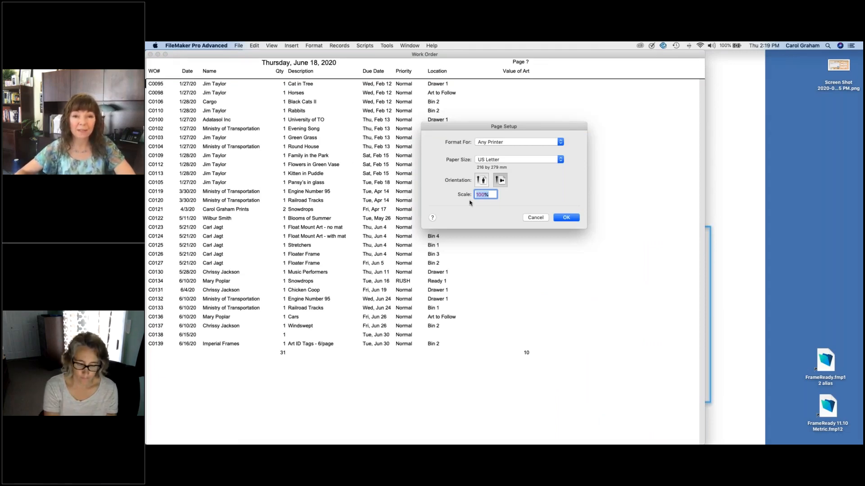
click(565, 218)
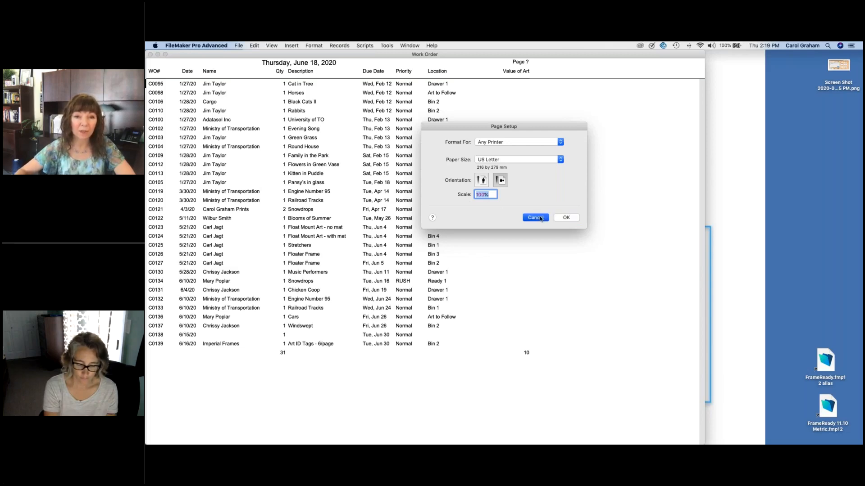
click(564, 248)
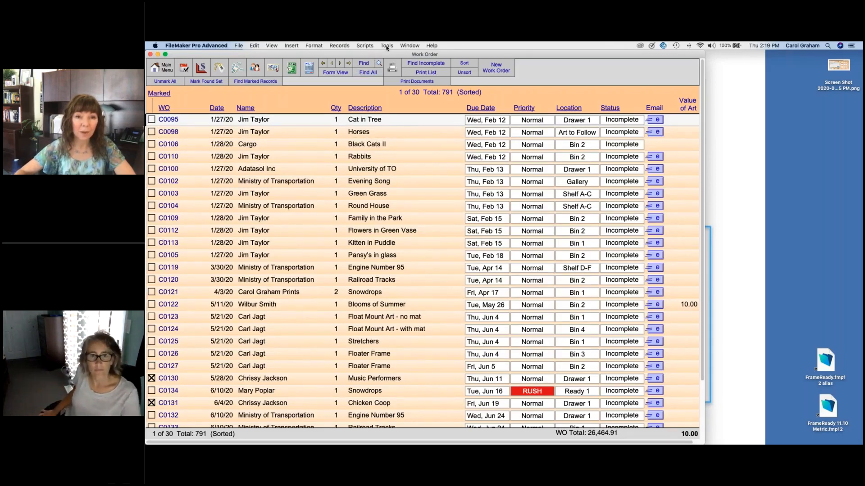
Step: Glance at the scripts menu, then return to the Main Menu
click(367, 45)
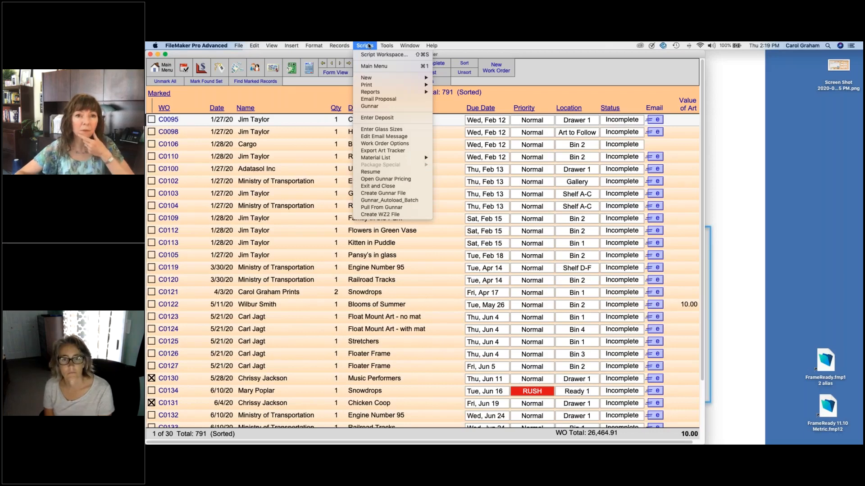
mouse_move(339, 46)
click(160, 67)
click(160, 68)
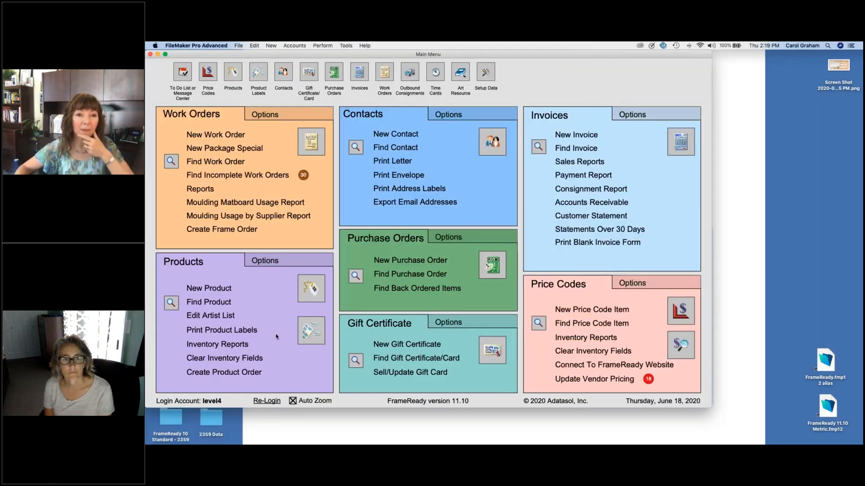
Step: Re-login under a different account, entering its account name and password
click(270, 400)
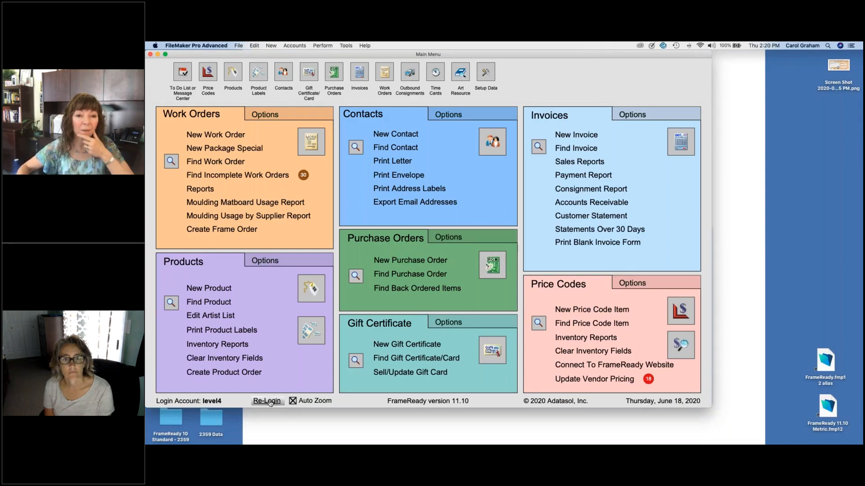
text(level3)
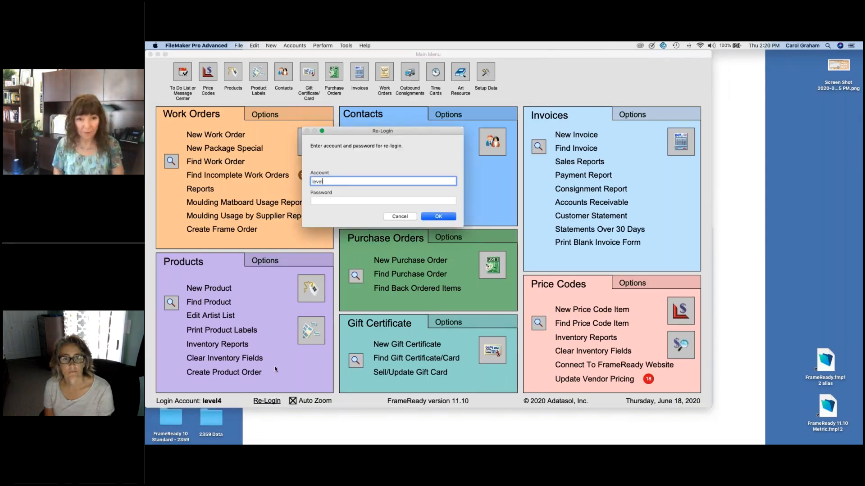
key(Tab)
text(123)
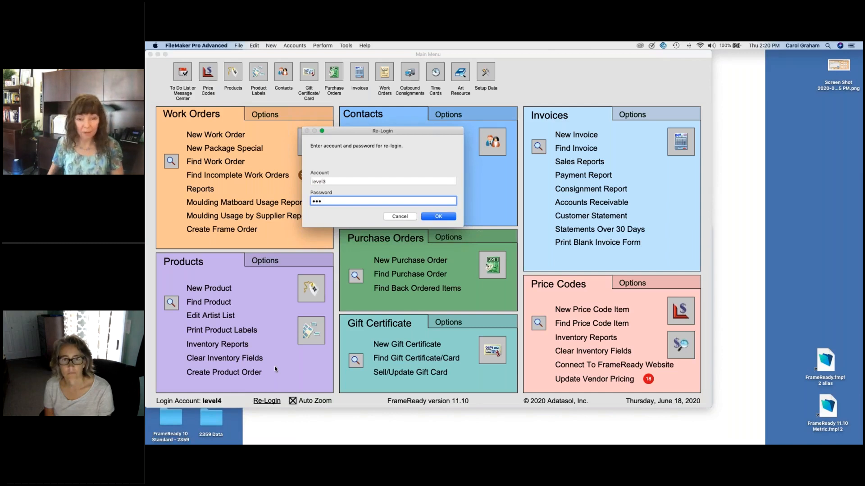
text(4)
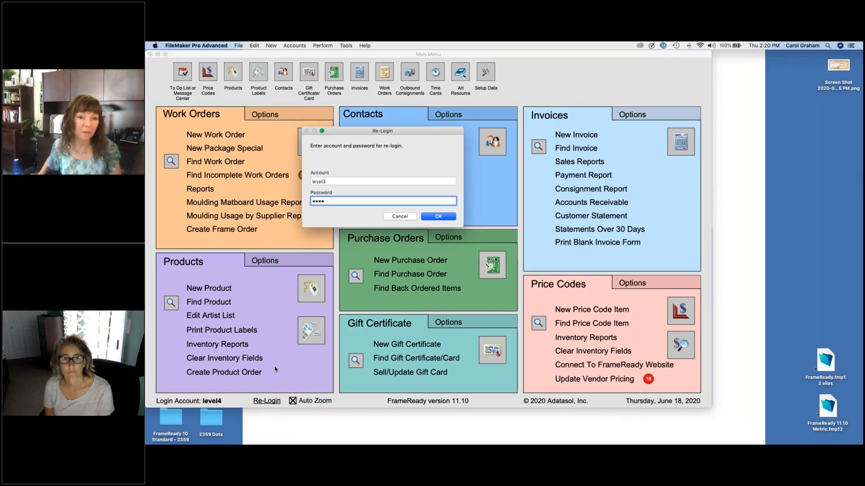
key(Return)
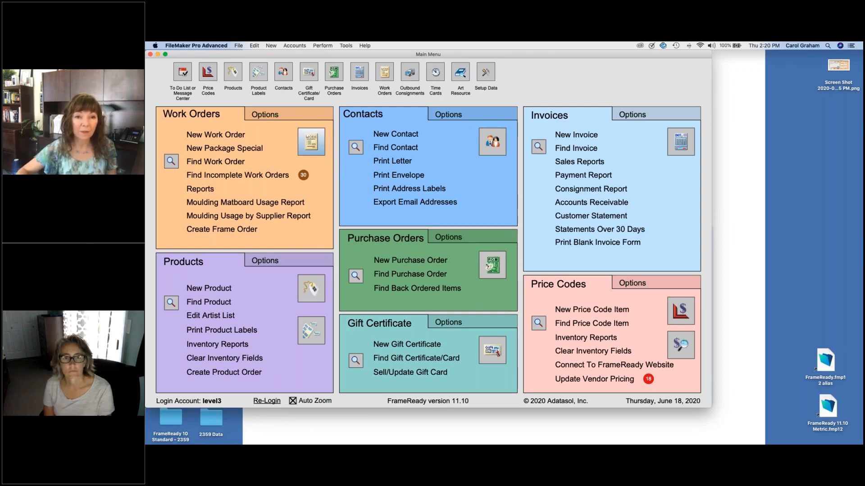
Step: Show the 30 incomplete work orders and open the Reports menu
click(310, 138)
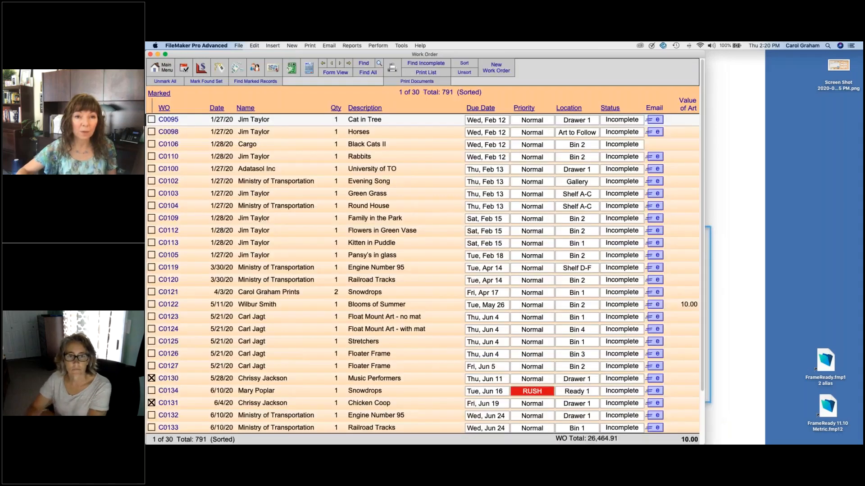
click(357, 46)
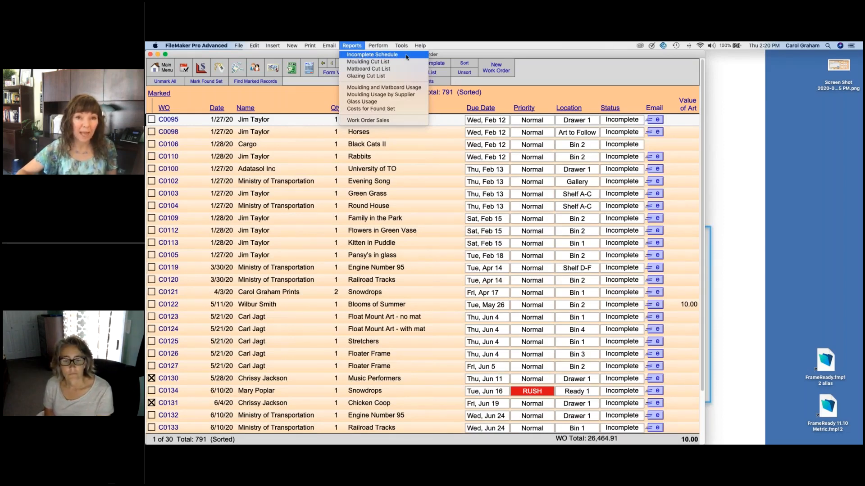
Step: Run the Incomplete Schedule report for the found set, then go back to List View
click(406, 57)
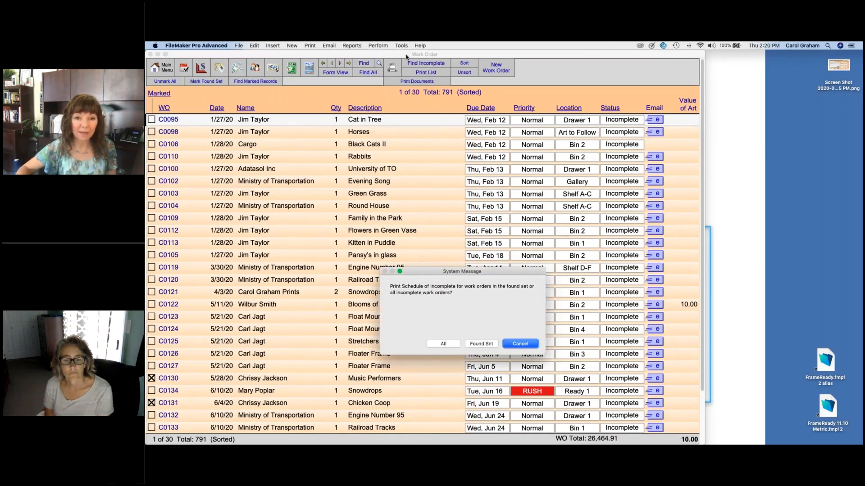
click(481, 344)
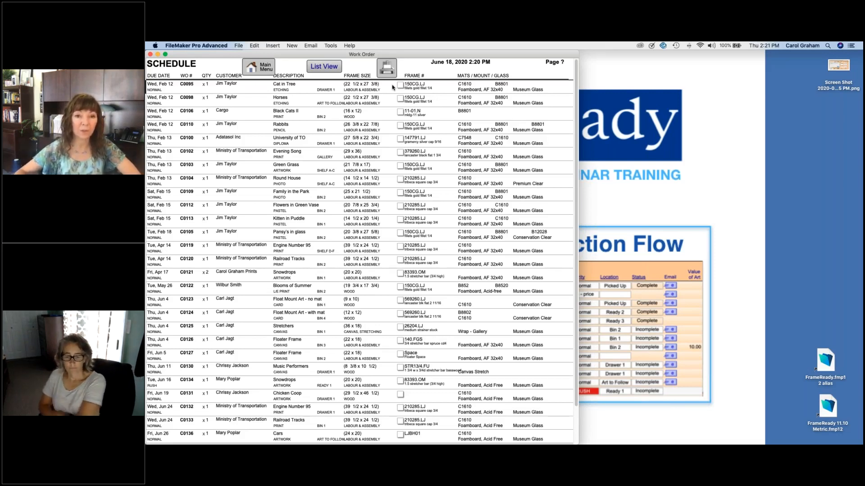
click(323, 68)
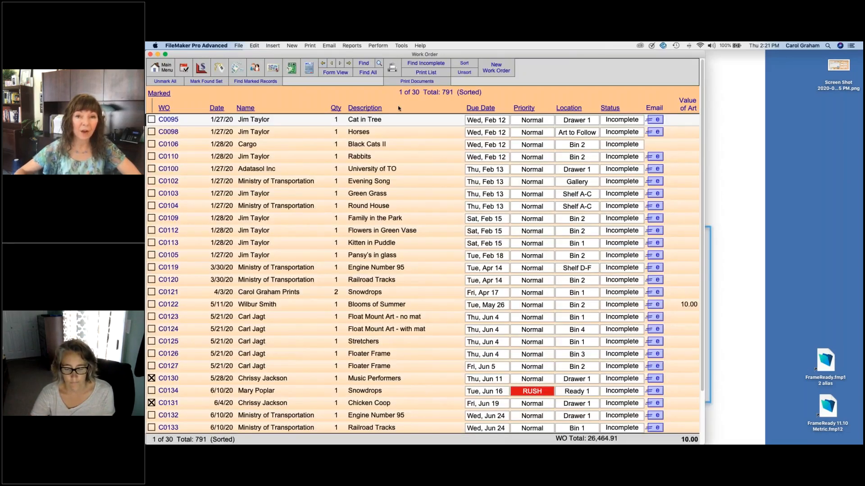
click(635, 120)
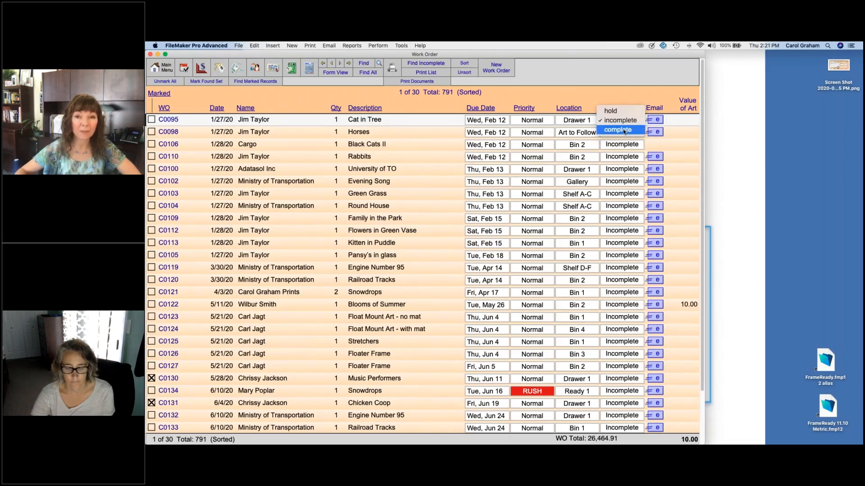
click(584, 120)
click(584, 120)
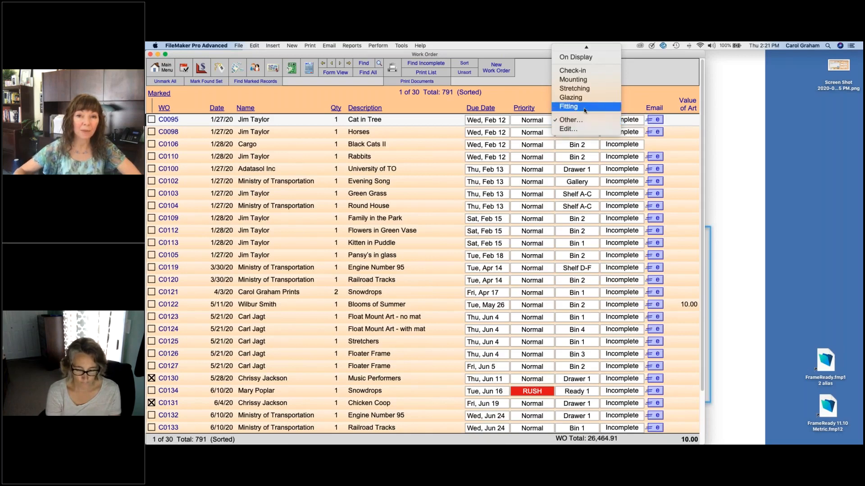
mouse_move(586, 47)
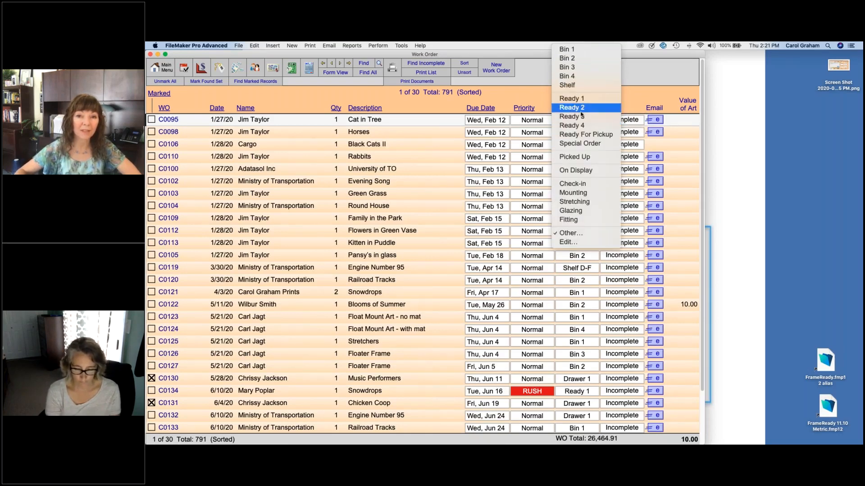
click(638, 86)
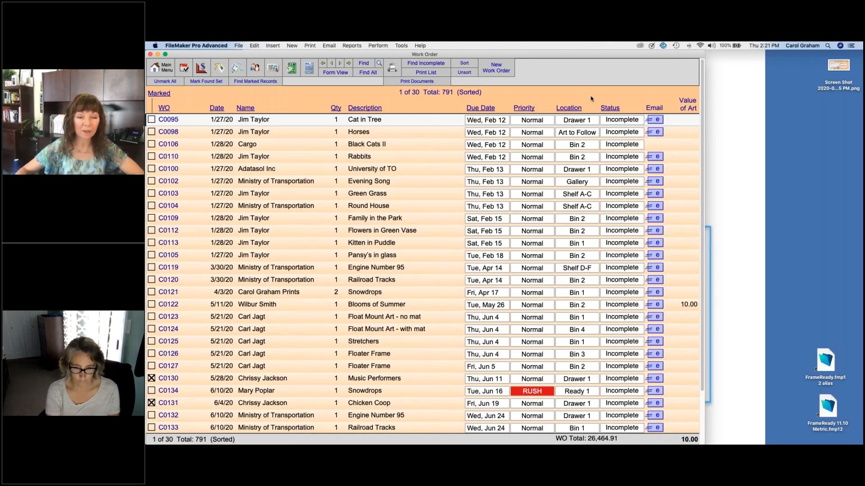
Step: Open work order C0095, Cat in Tree, and show its ten-item materials list
click(414, 120)
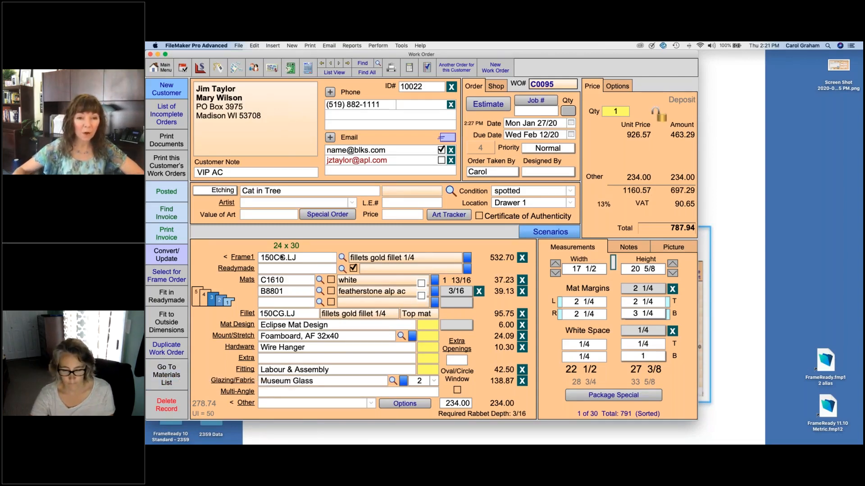
click(166, 376)
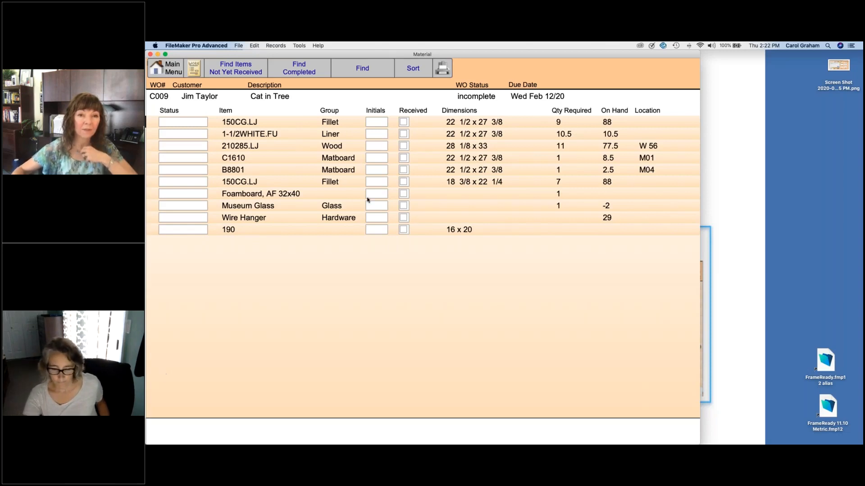
Step: Check the first item's Initials and Status choices without setting any, then return to the work order
click(380, 122)
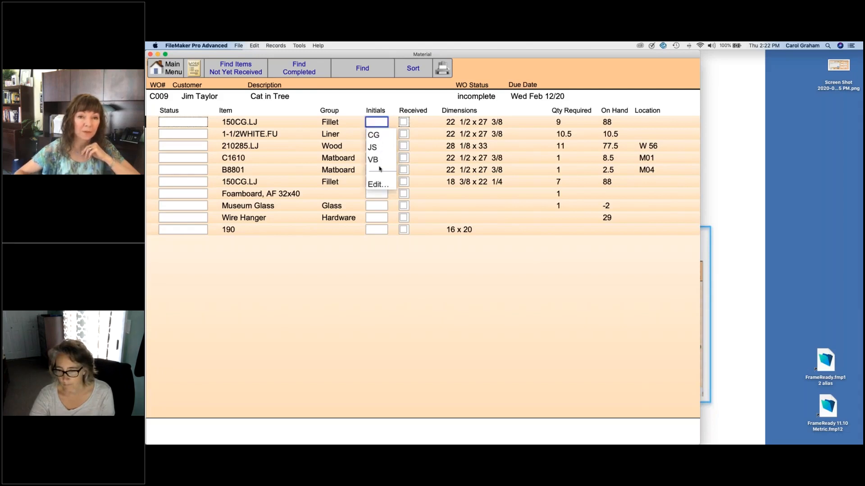
click(349, 267)
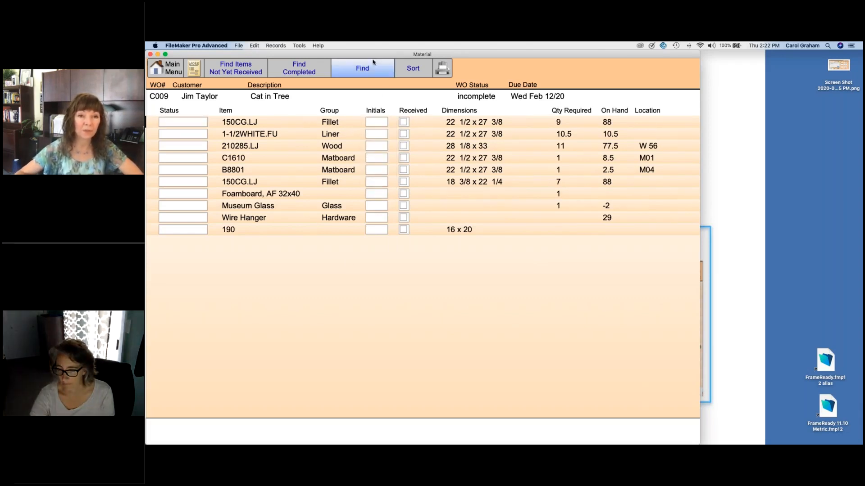
click(376, 122)
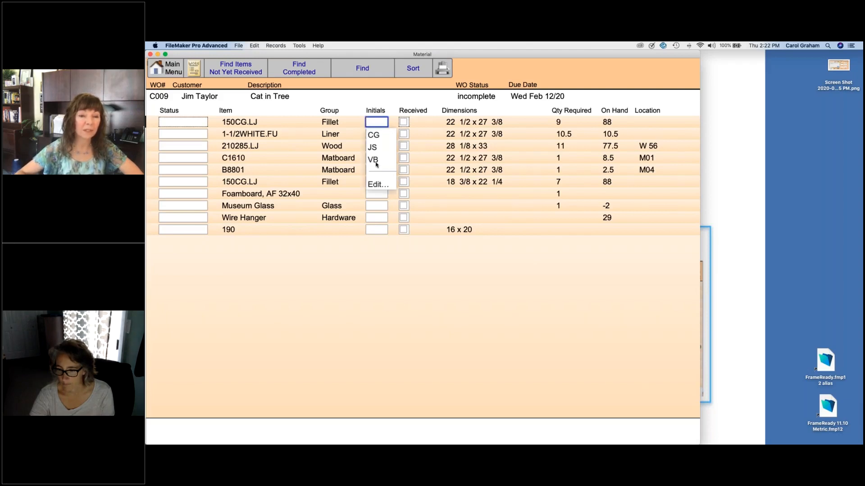
click(355, 273)
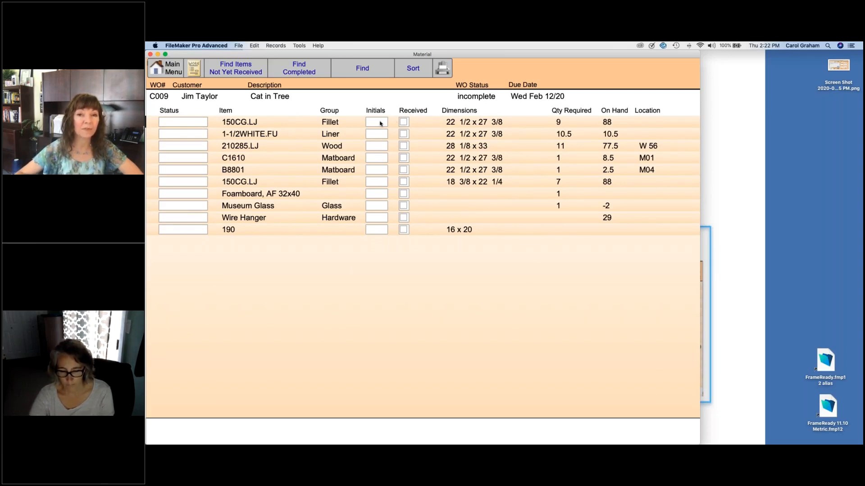
click(184, 122)
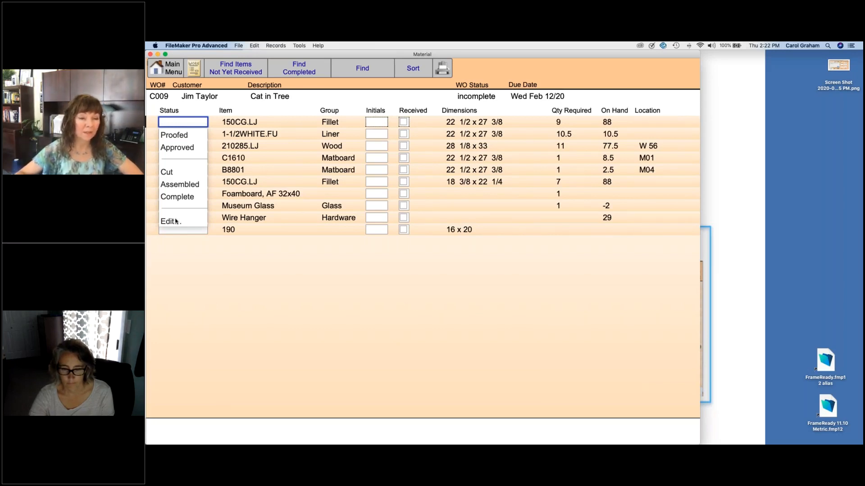
click(204, 273)
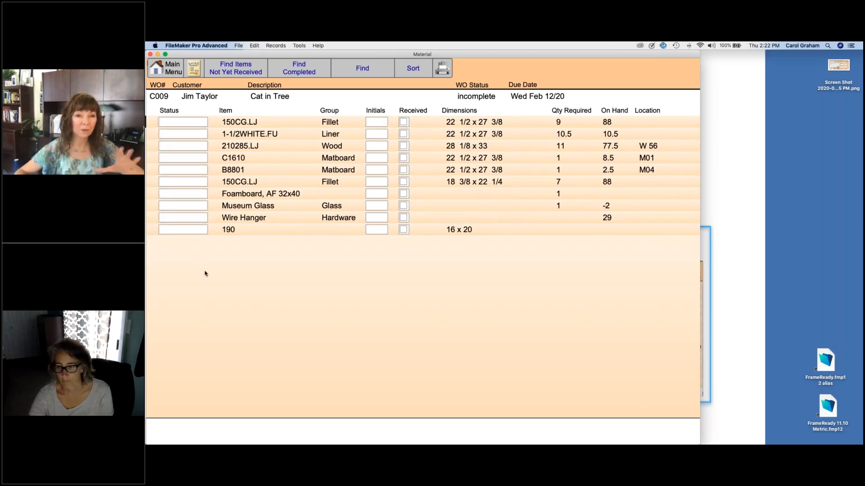
click(195, 70)
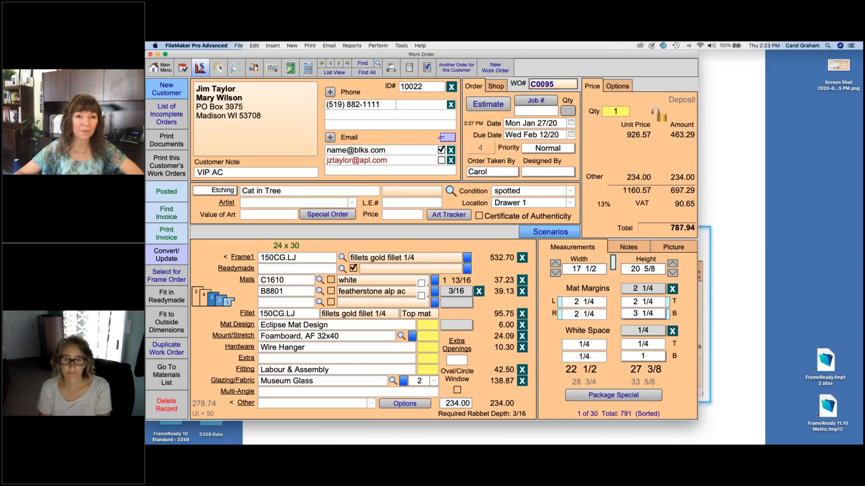
Step: From the Main Menu, open Create Frame Order, which reports 13 eligible work orders
click(160, 68)
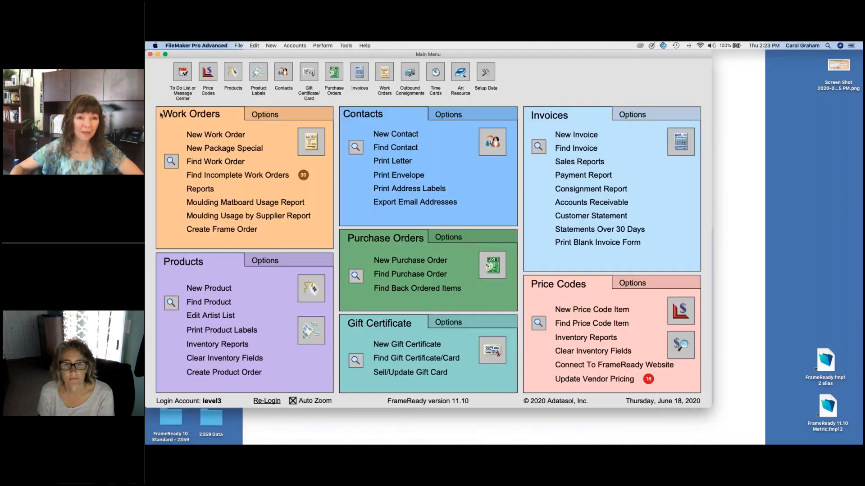
click(220, 230)
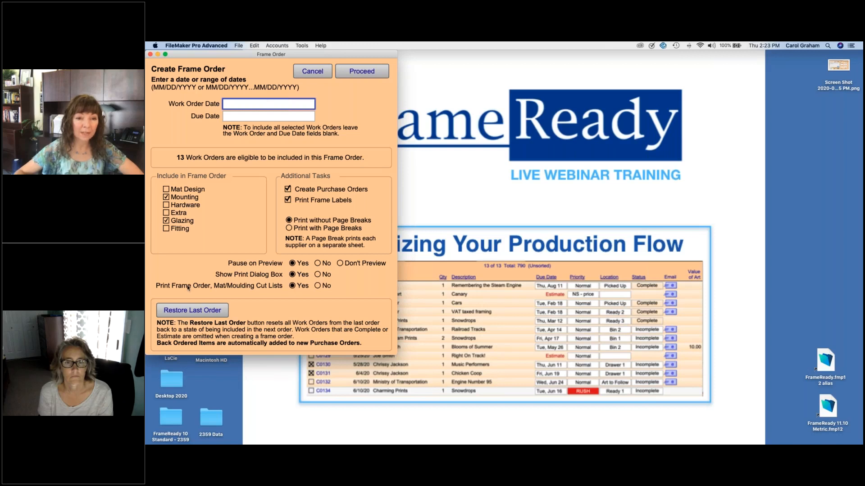
Step: Toggle Cut Lists to No and back to Yes, visit the date fields, then cancel
click(317, 286)
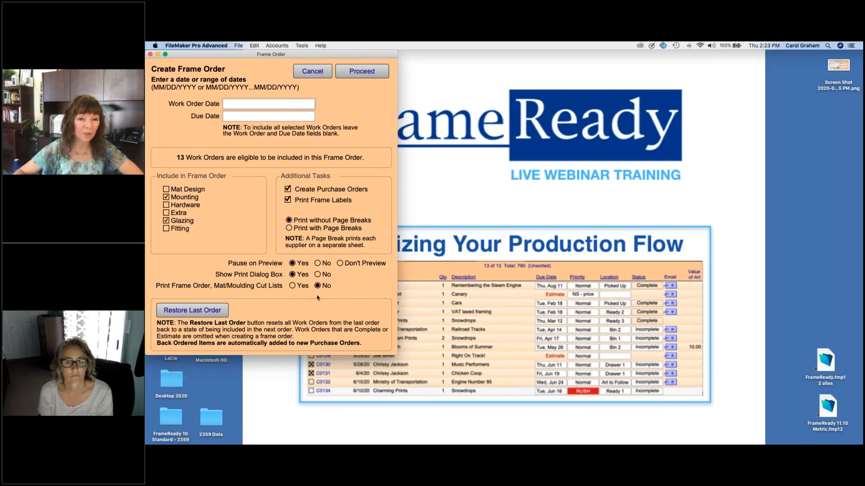
click(293, 286)
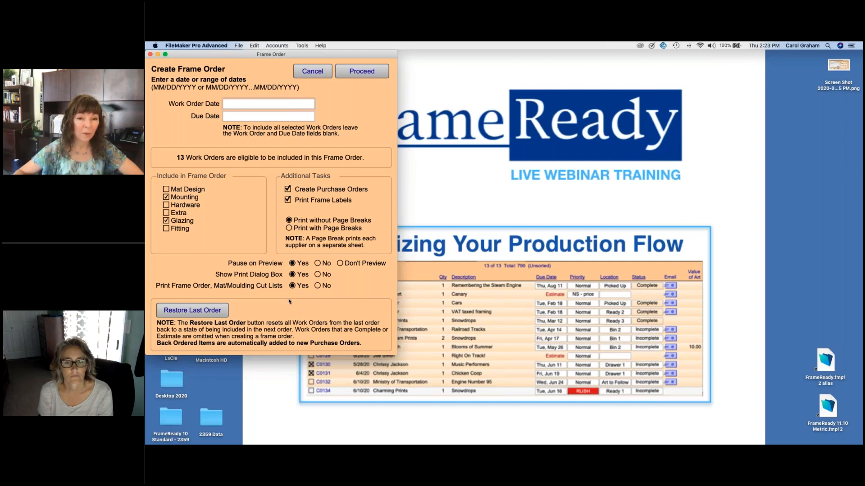
click(279, 104)
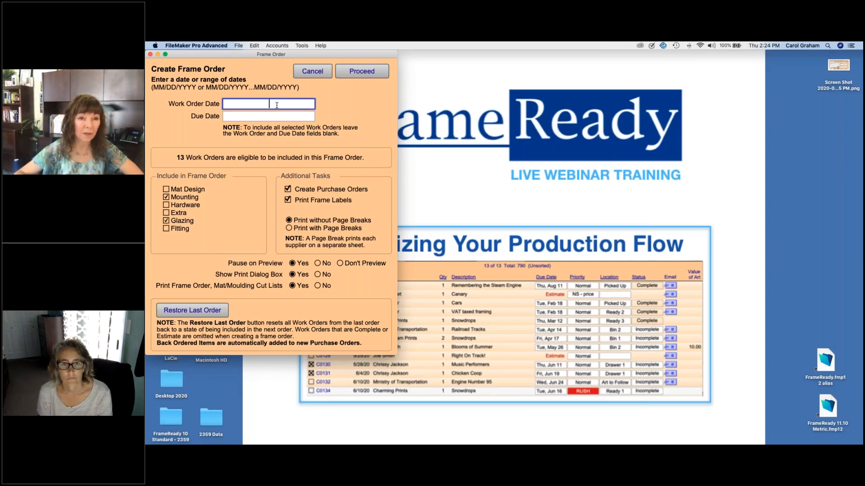
key(Tab)
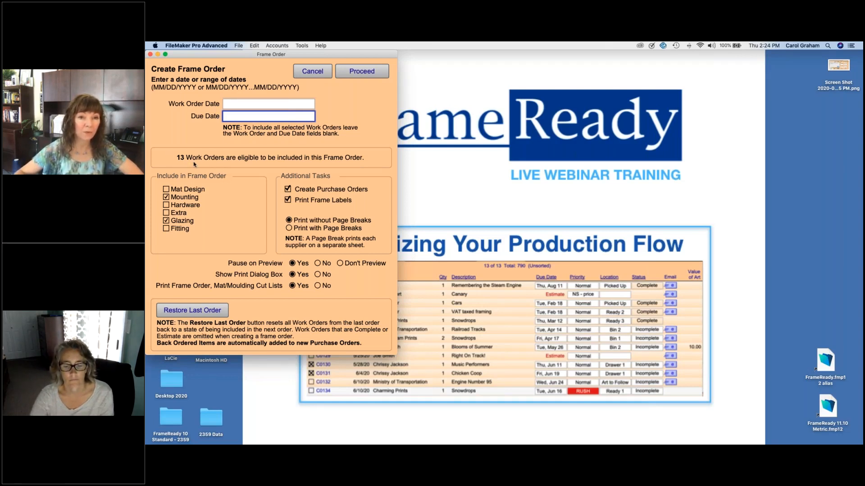
click(312, 72)
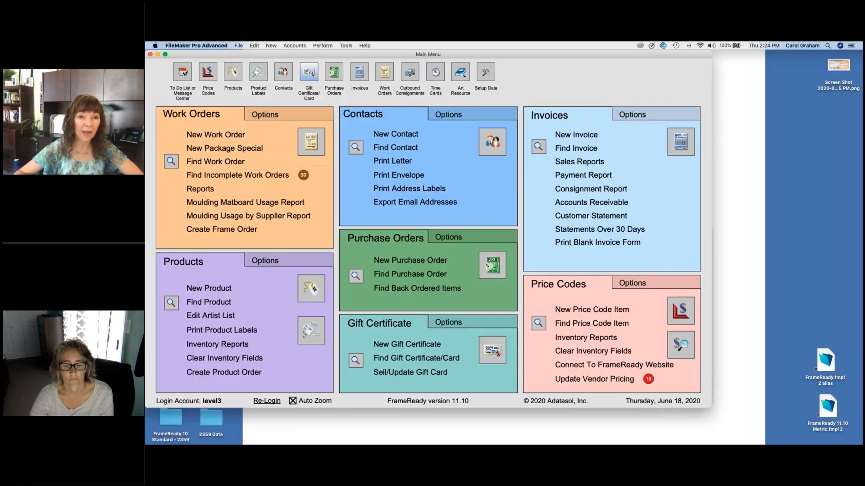
Step: Find work orders Selected for Frame Order and open C0123, Float Mount Art - no mat
click(230, 162)
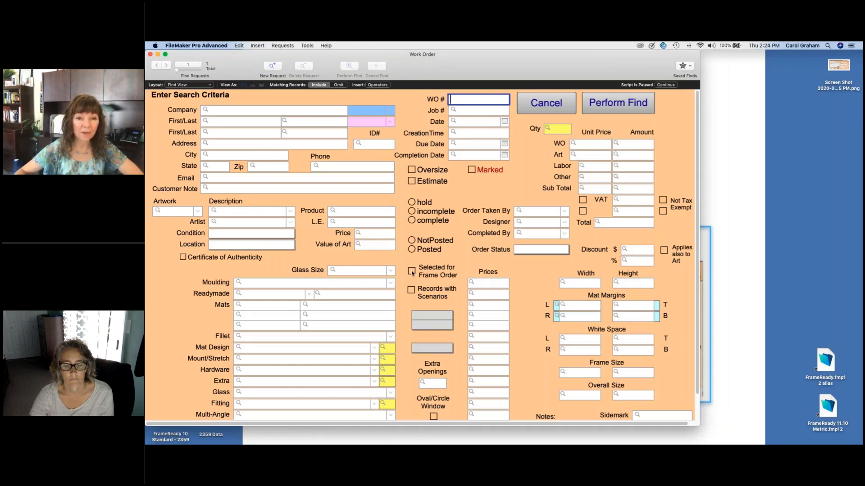
click(412, 271)
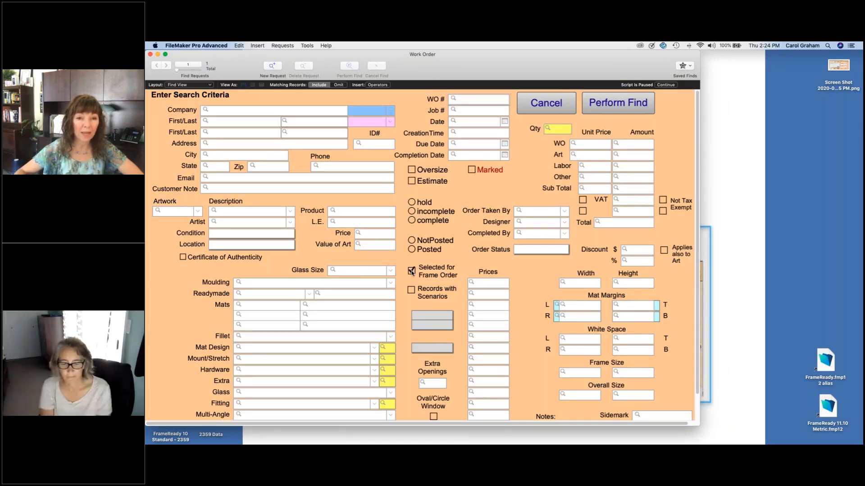
click(628, 108)
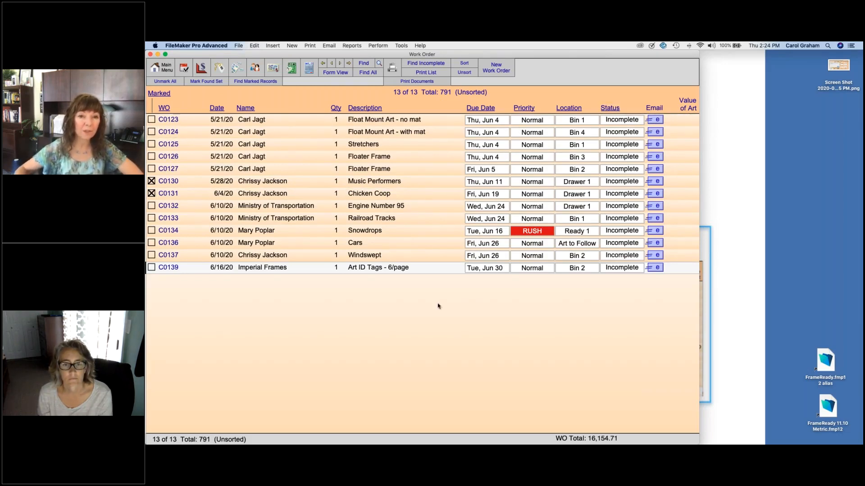
click(335, 73)
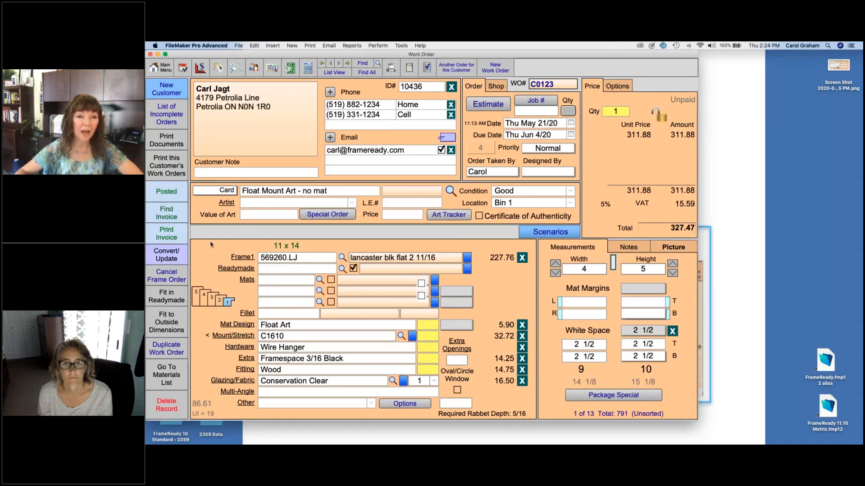
click(166, 280)
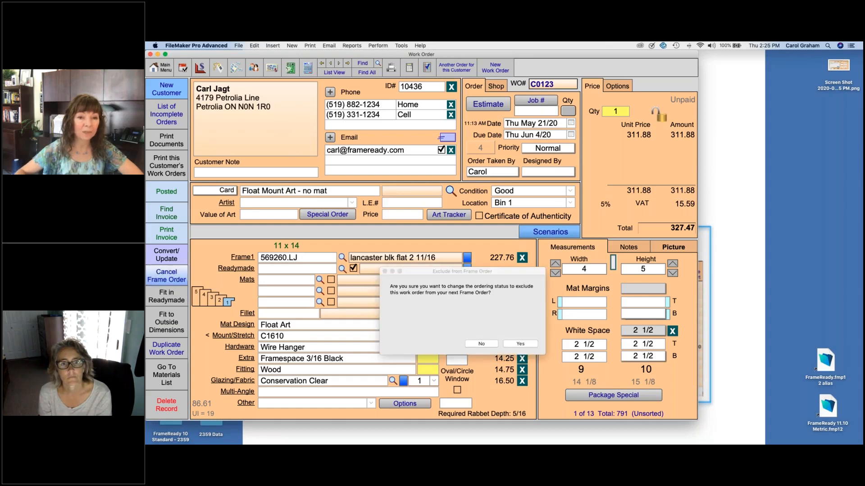
click(529, 345)
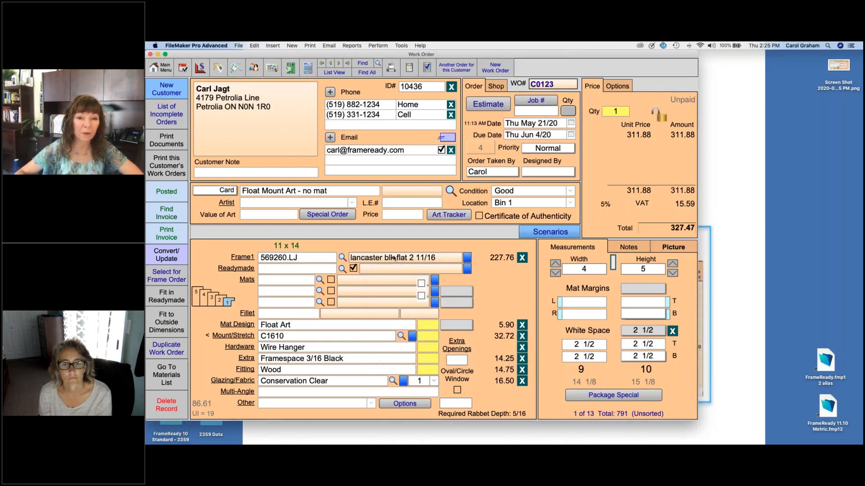
mouse_move(393, 258)
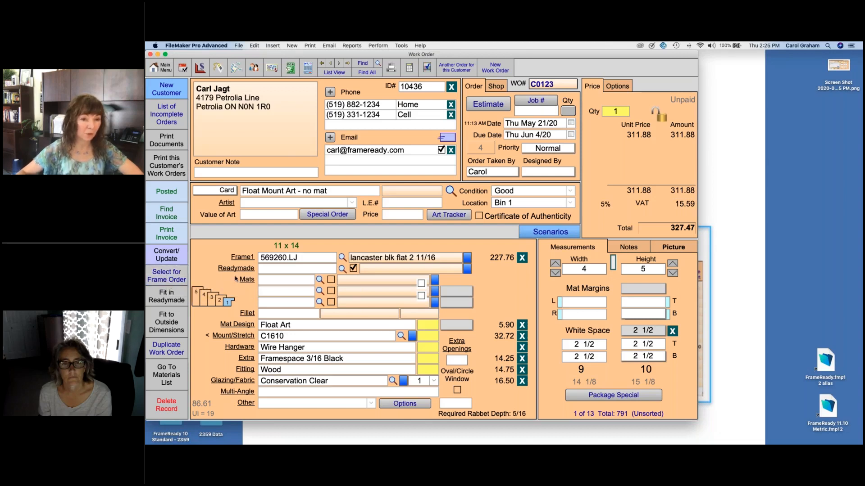
click(165, 278)
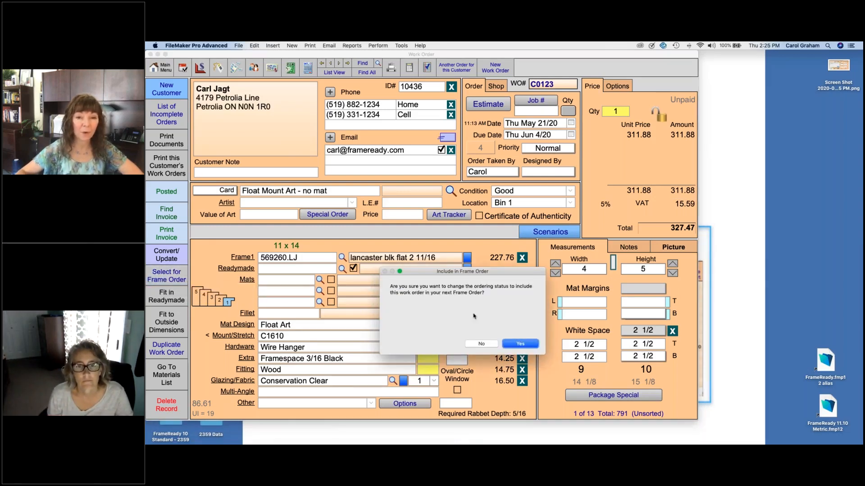
click(521, 344)
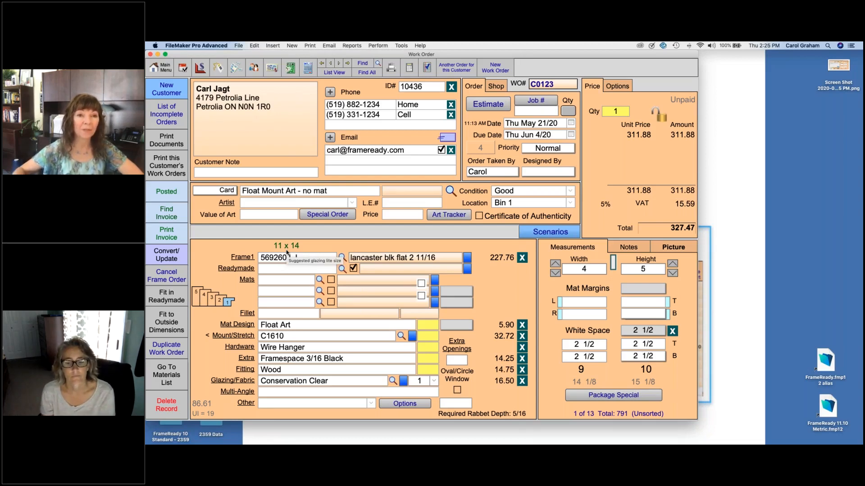
Step: From the Main Menu, create the frame order for the 13 eligible work orders using current settings
click(167, 70)
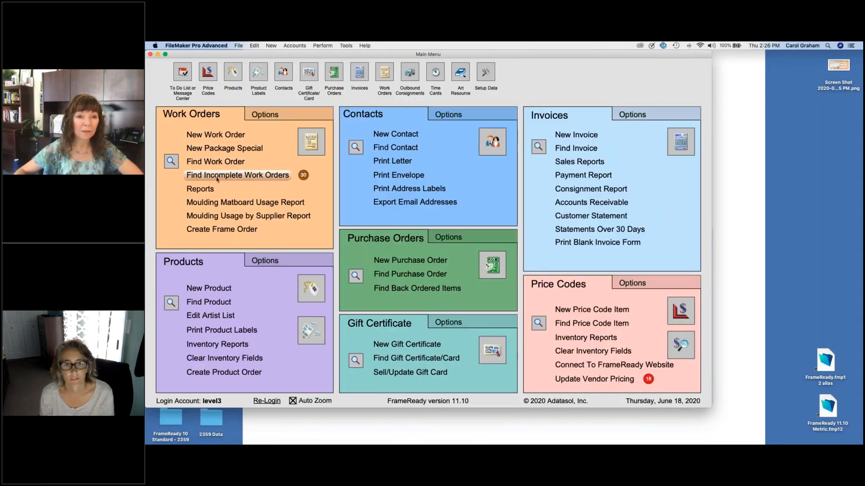
click(221, 230)
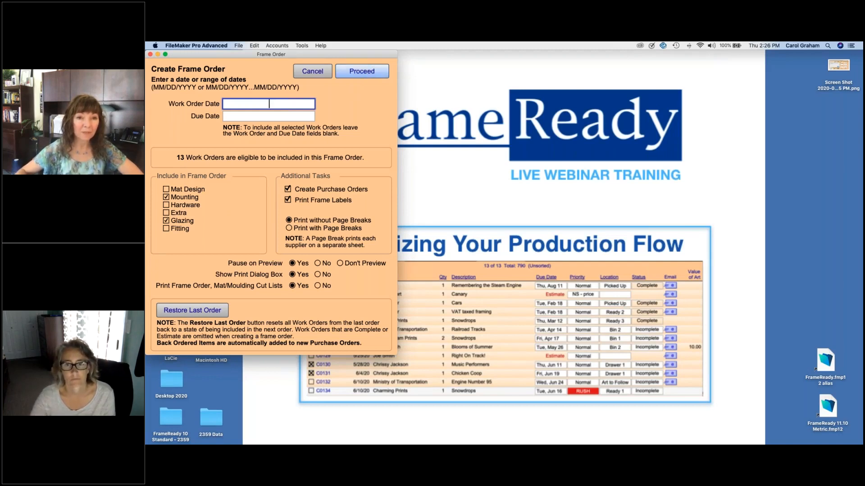
click(372, 73)
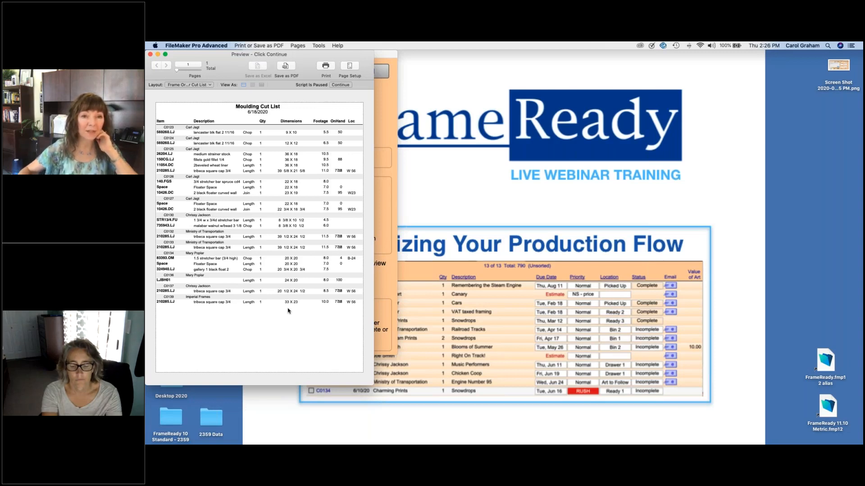
Step: Continue past the 6/18/2020 Moulding Cut List preview and cancel its printing
click(340, 85)
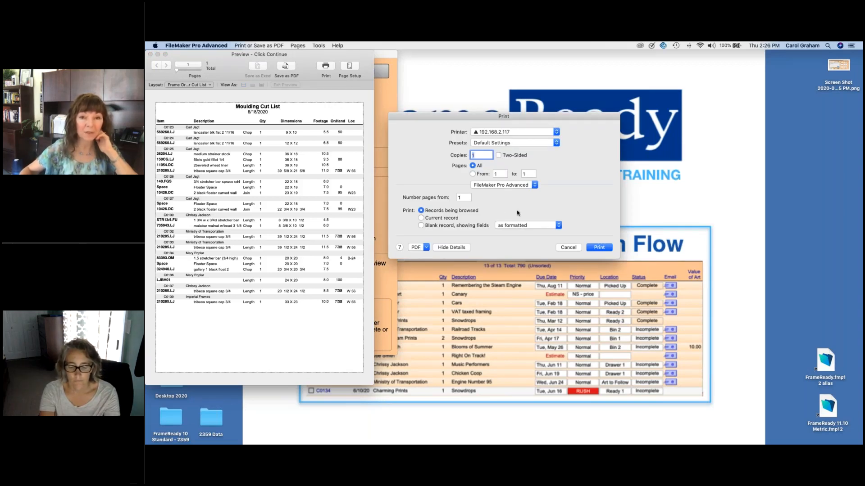
click(574, 248)
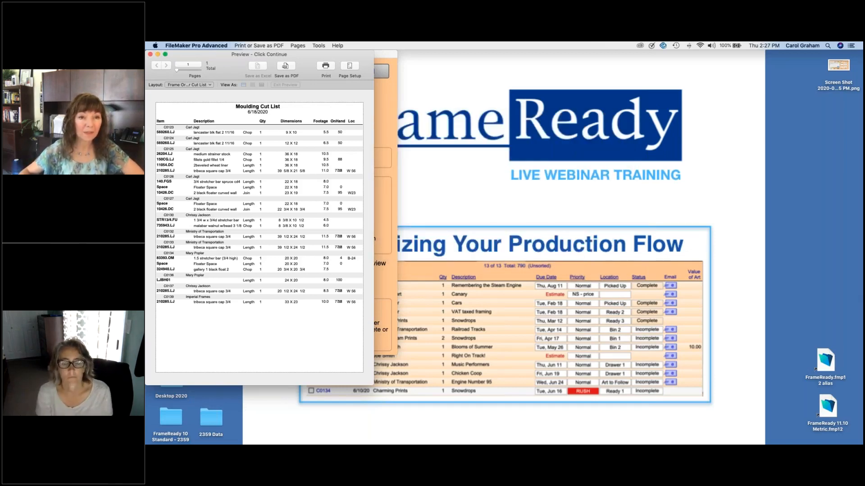
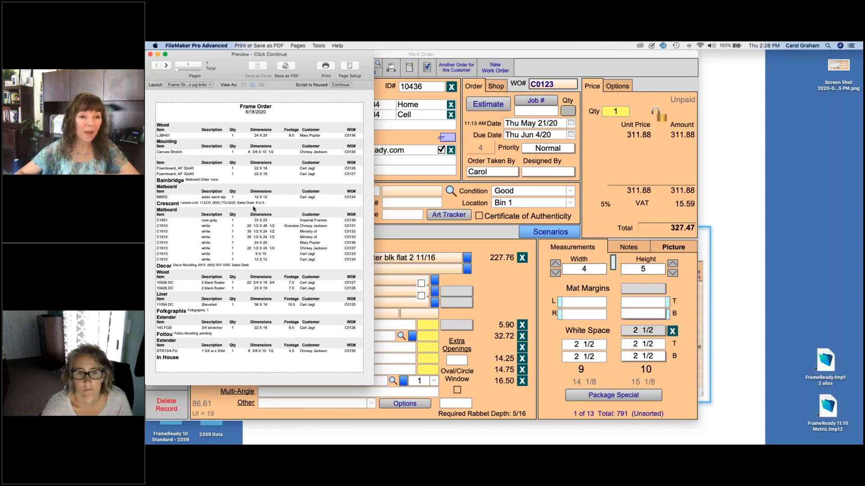
Step: View page 2 of the frame order preview and skip printing it to reach the Artwork Order preview
click(166, 66)
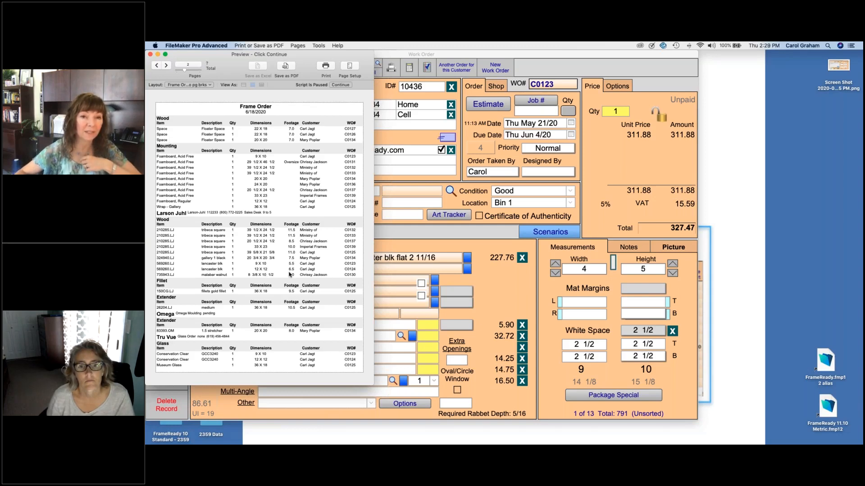
click(340, 85)
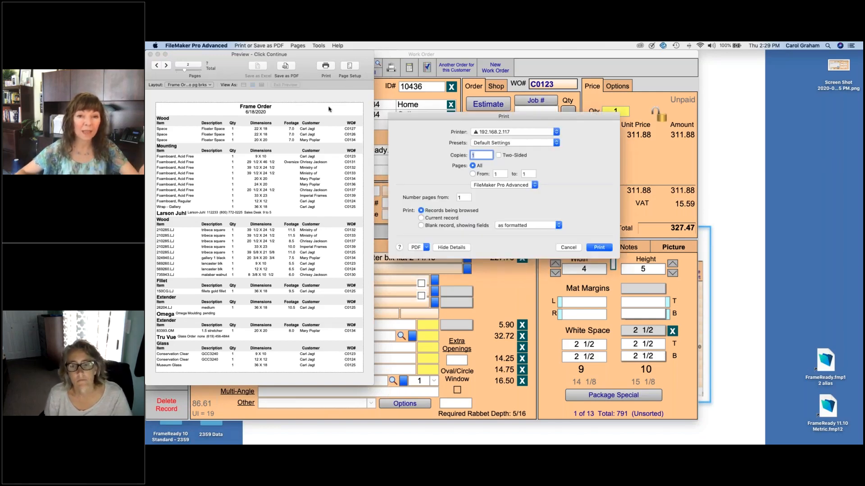
click(563, 247)
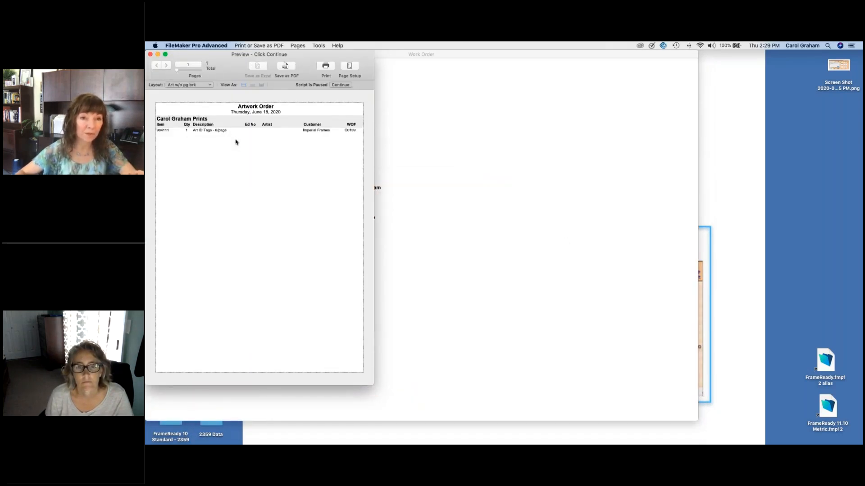
Step: Continue past the Artwork Order preview and cancel its printing
click(340, 85)
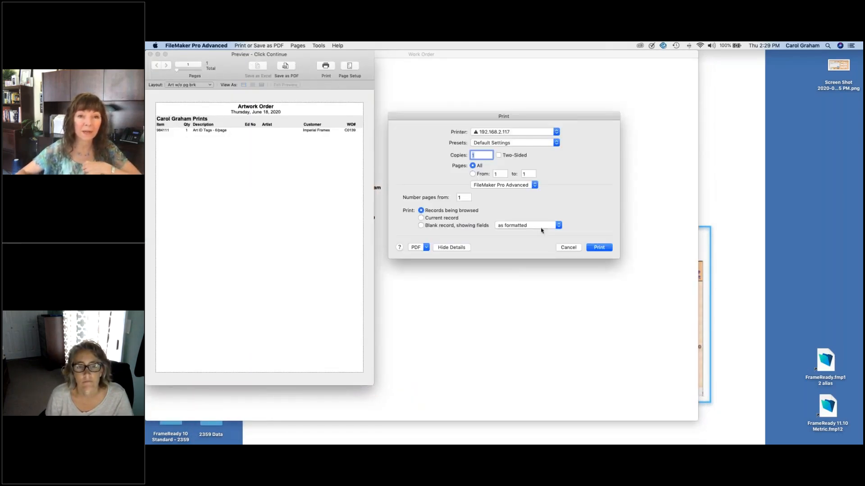
click(567, 248)
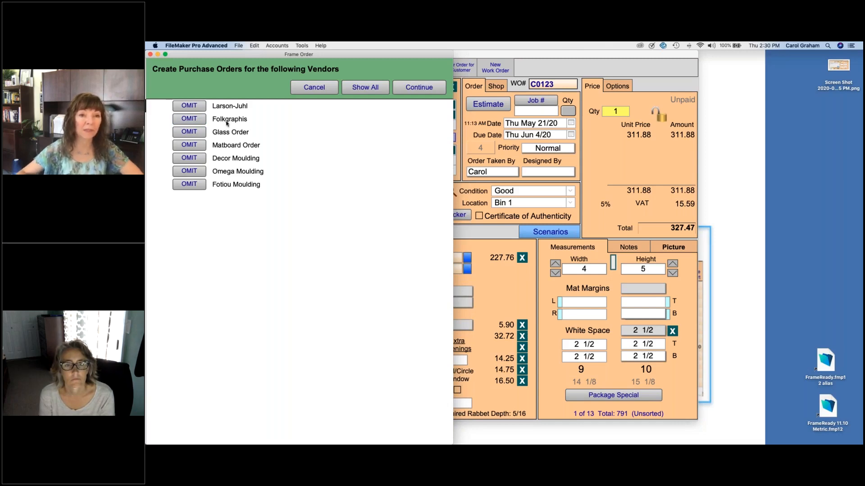
Step: Create POs 689–695 for all seven vendors and open Larson-Juhl PO 689
click(415, 88)
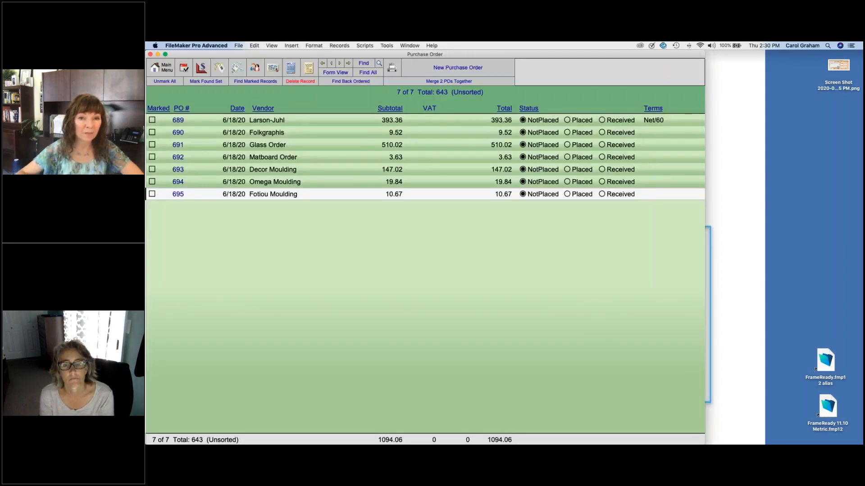
click(388, 121)
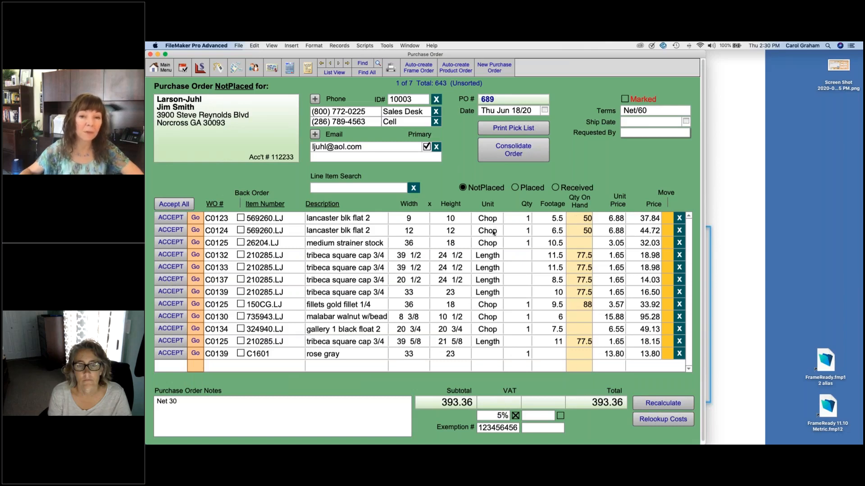
Step: Delete the C0123 and C0124 lancaster blk flat 2 line items from PO 689
click(680, 219)
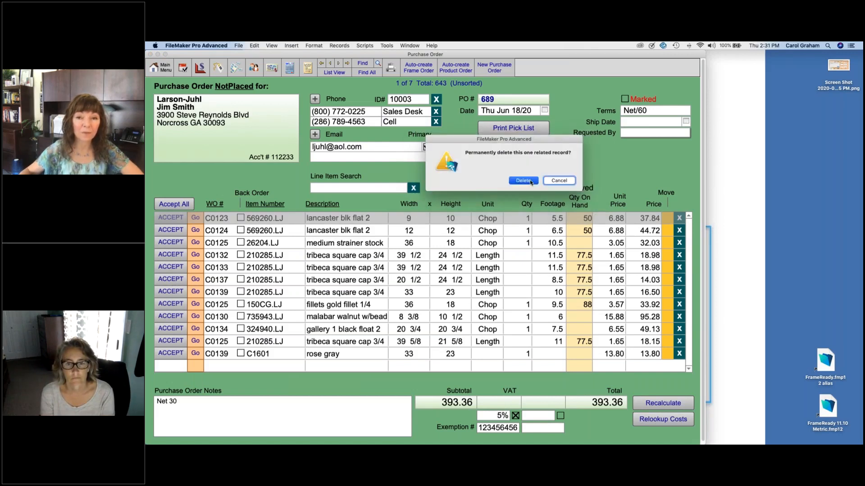
key(Return)
click(675, 220)
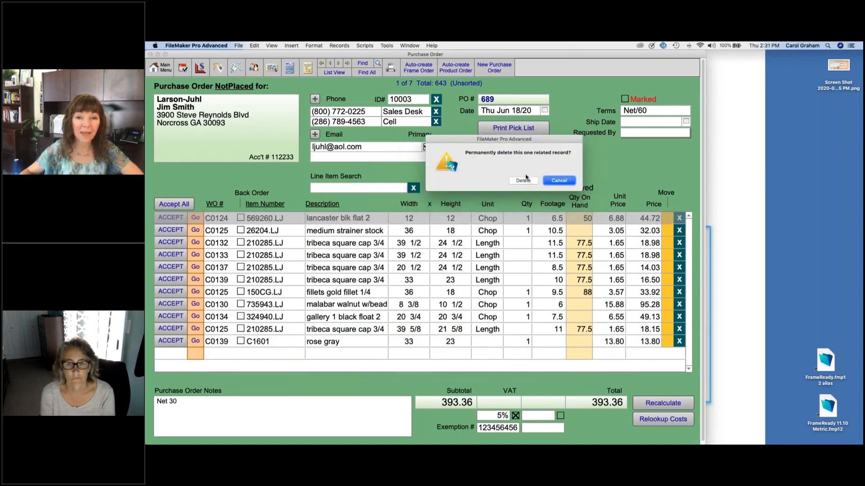
click(524, 181)
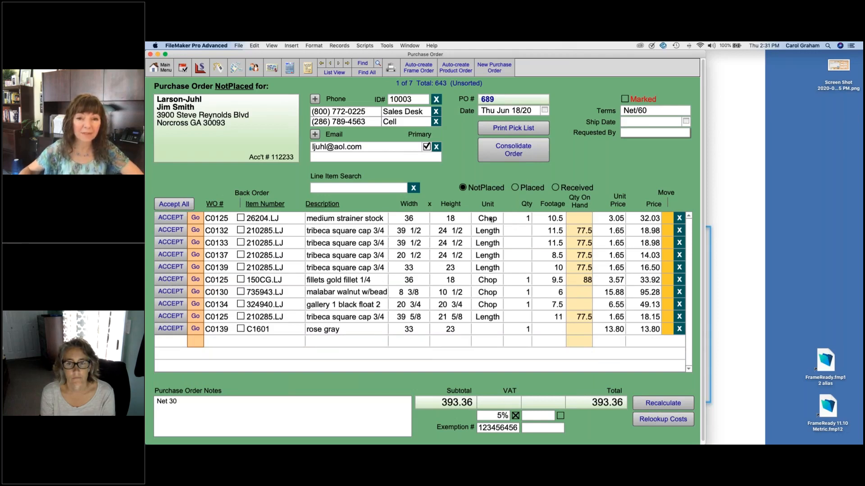
Step: Order the gold fillet by Length, then check work order C0139 behind the rose gray line
click(494, 281)
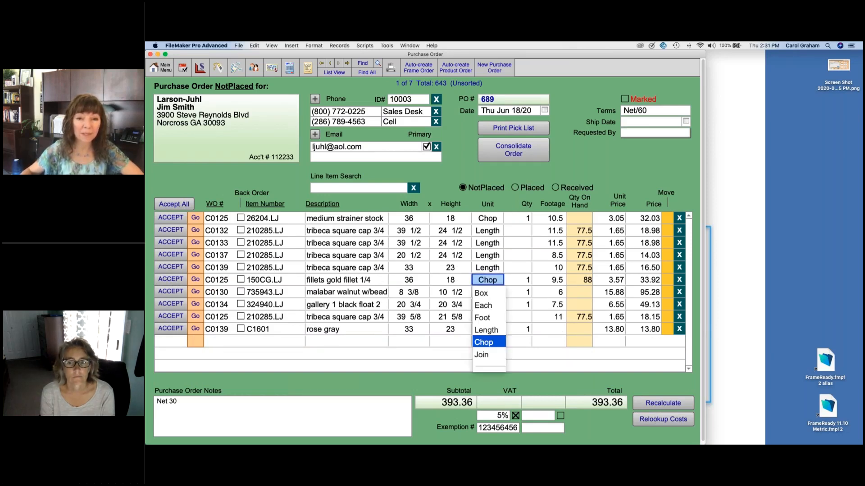
click(497, 331)
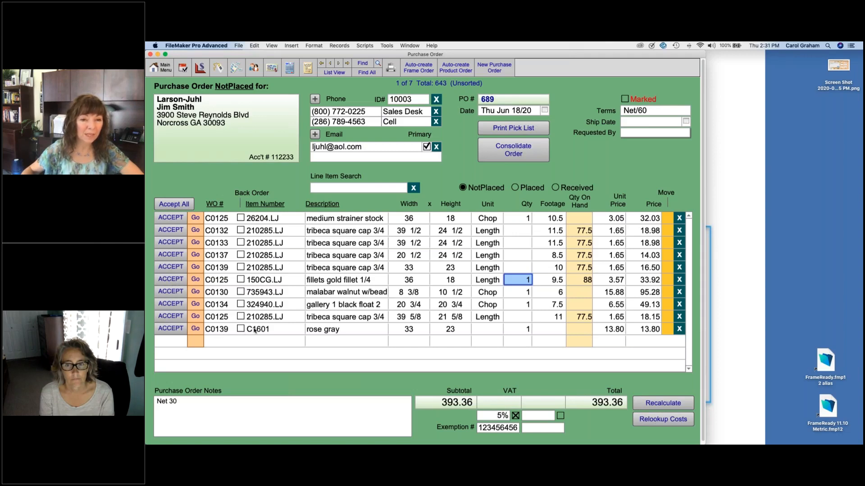
click(196, 329)
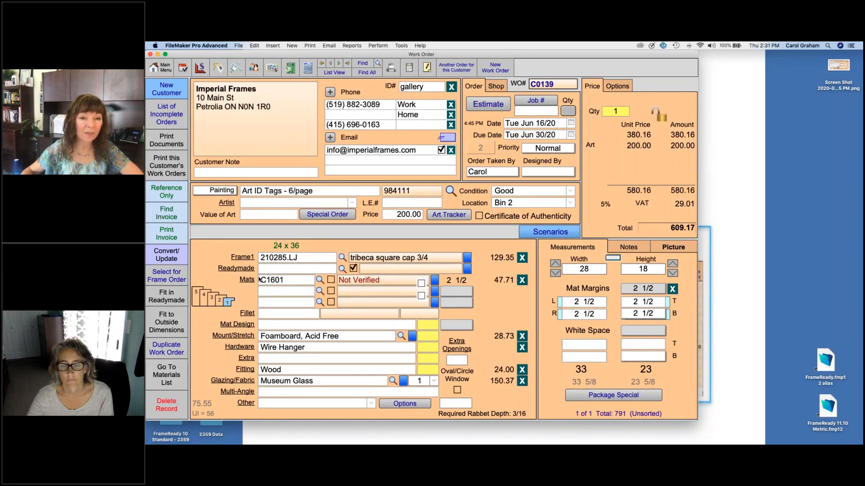
click(291, 68)
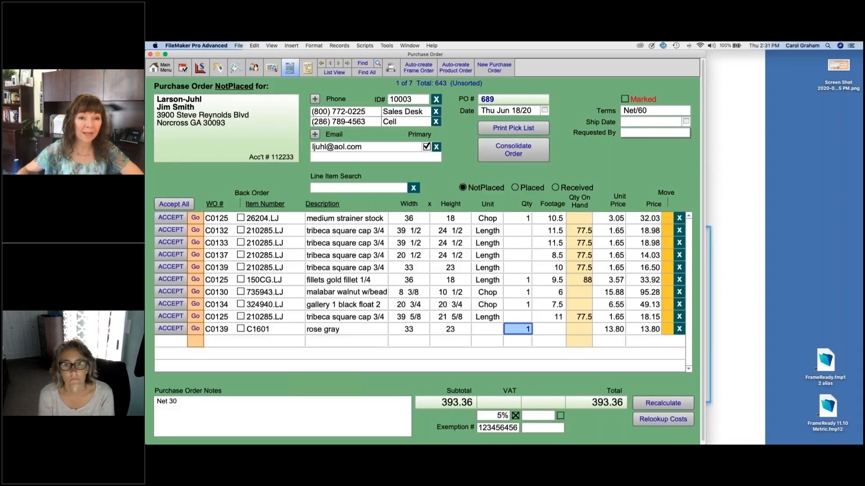
Step: Add a line item for quantity 2 of item B8802, aztec sand alp ac 40 x 32
click(266, 344)
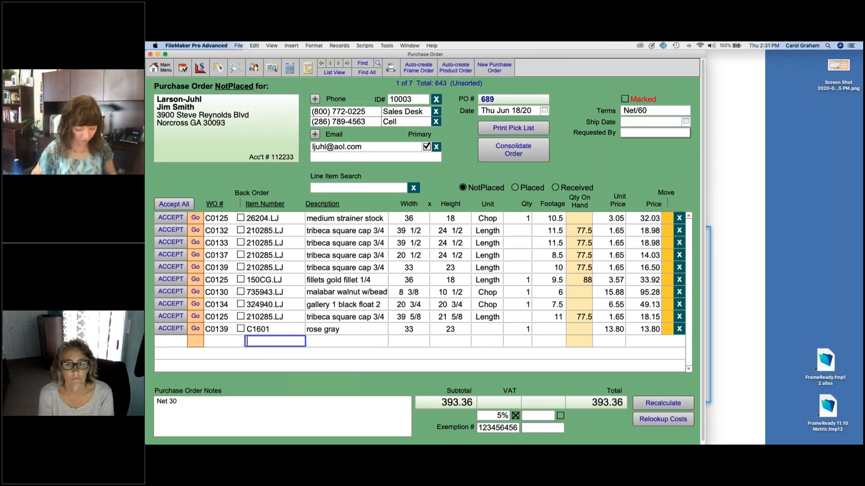
text(B8802)
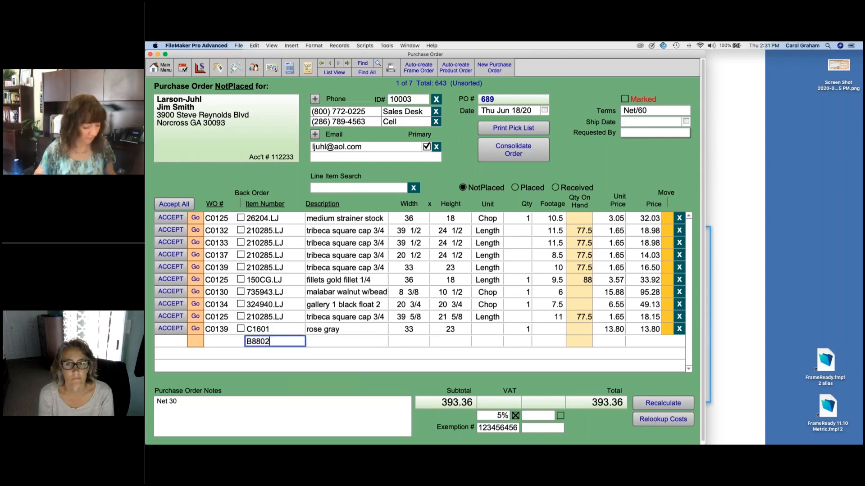
key(Tab)
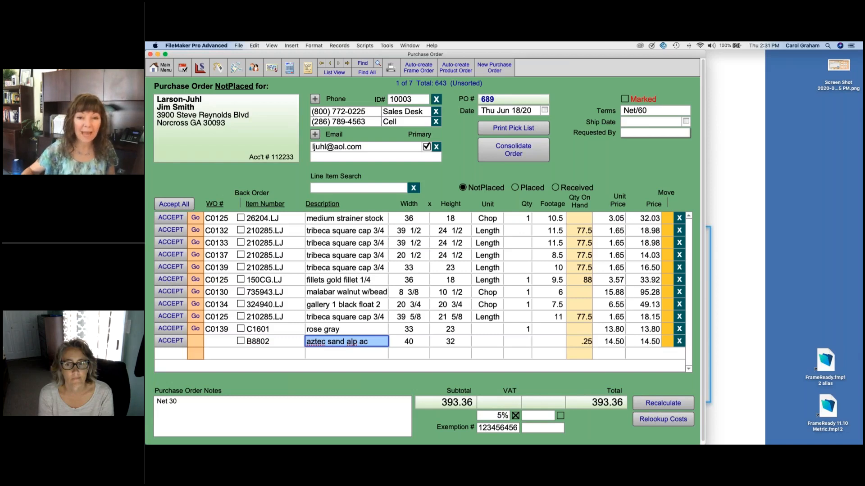
click(524, 344)
text(2)
key(Tab)
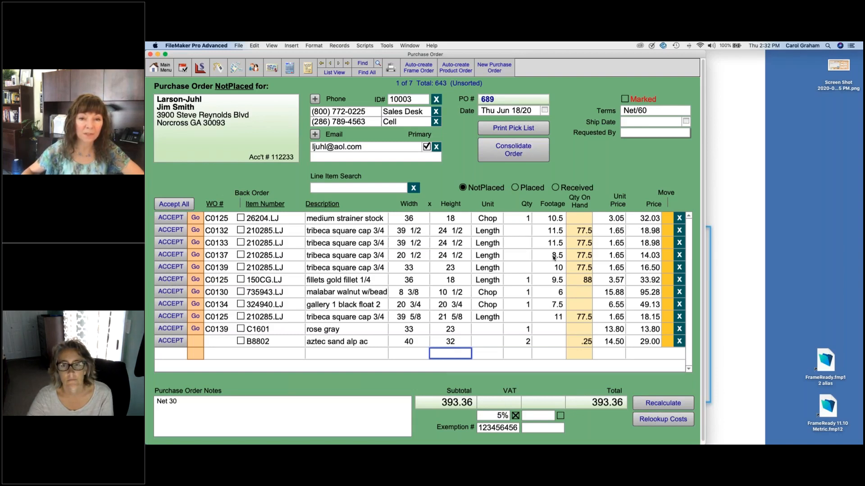
Step: Consolidate PO 689 to a 307.70 subtotal, reviewing the tribeca line's combined work orders
click(525, 151)
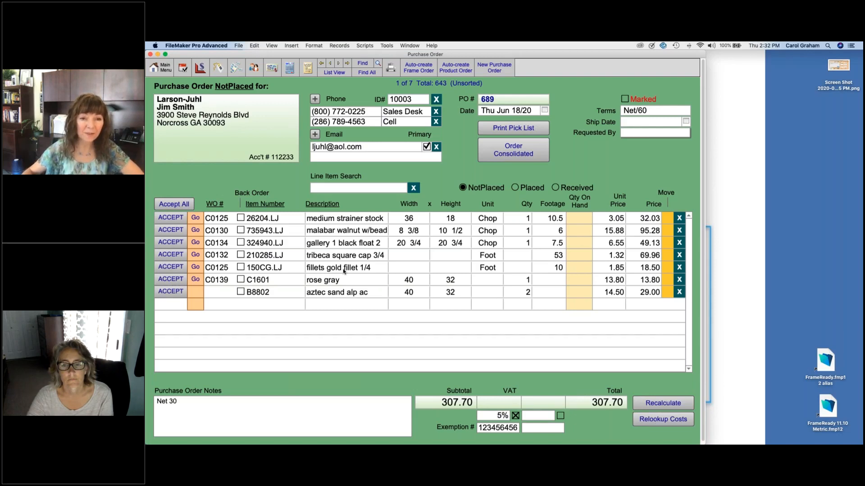
click(195, 256)
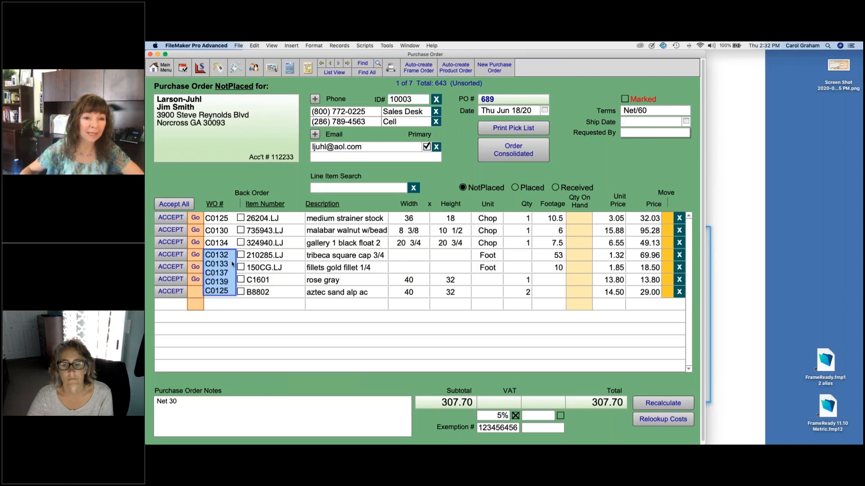
click(195, 255)
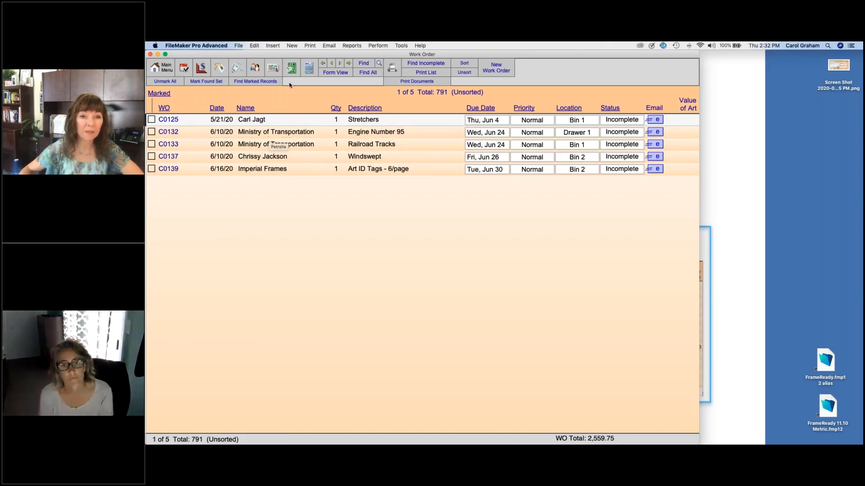
click(291, 68)
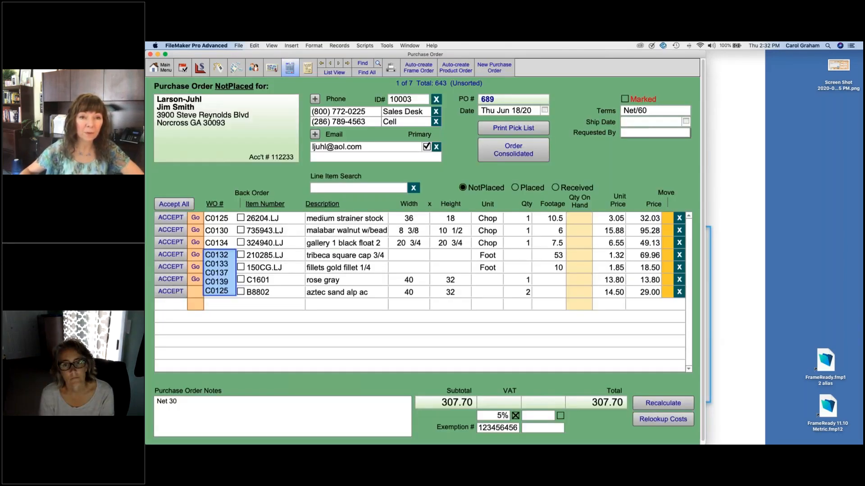
click(345, 73)
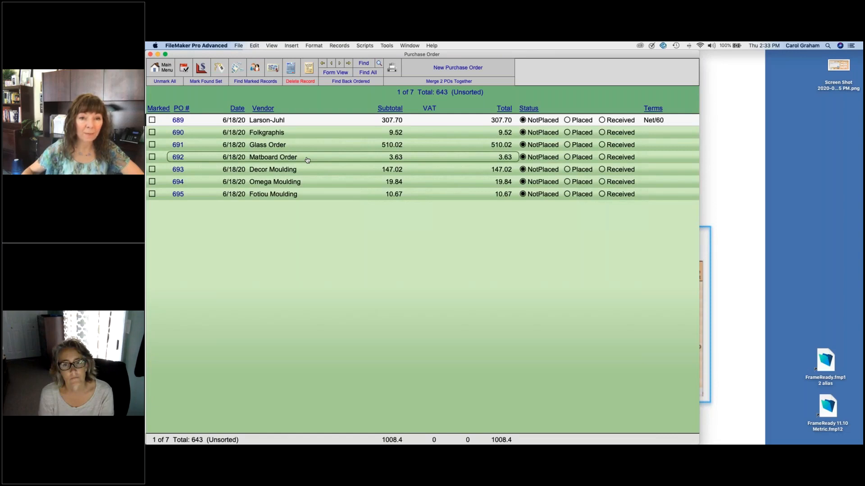
Step: Consolidate Matboard Order PO 692 into one 40 x 32 sheet at 14.50
click(307, 160)
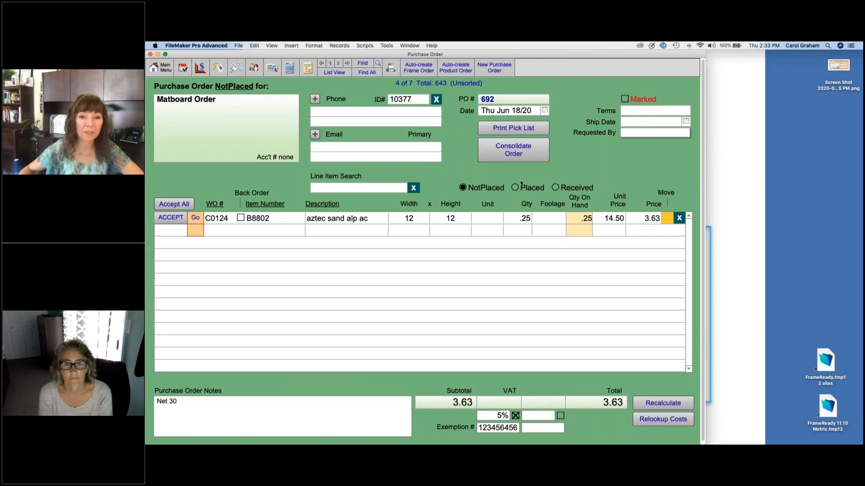
click(519, 152)
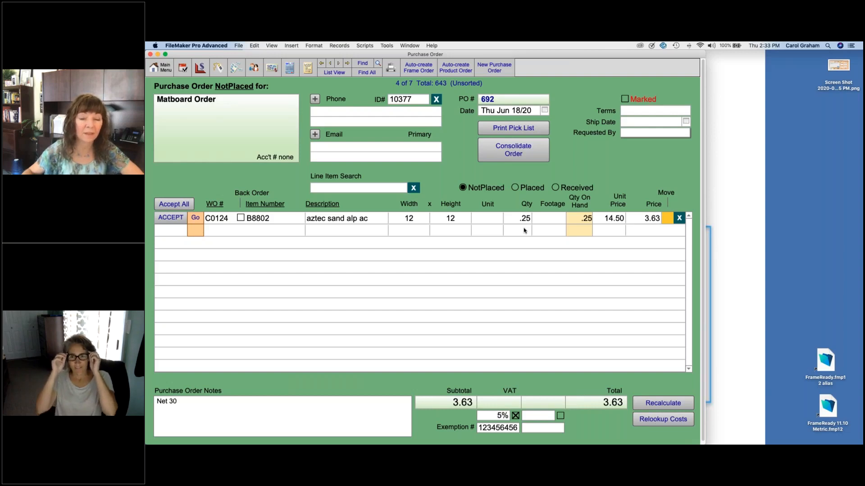
click(520, 153)
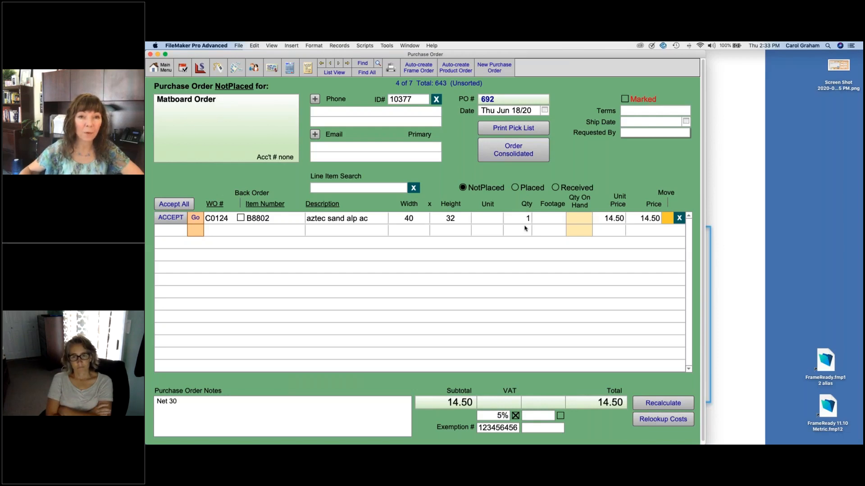
click(334, 72)
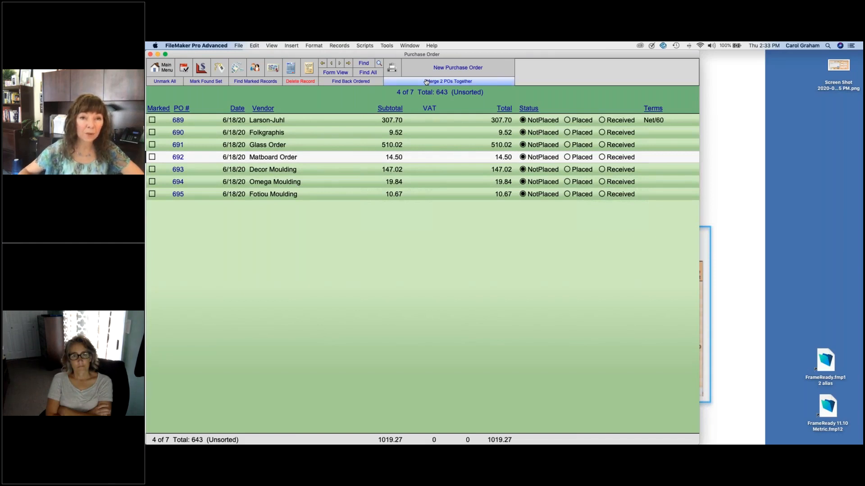
Step: Move PO 692's line items into PO 694
click(409, 82)
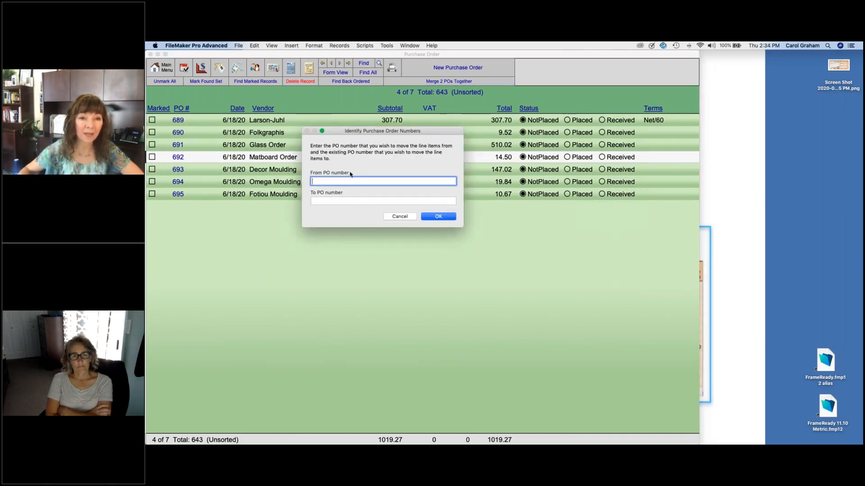
drag(335, 130, 358, 110)
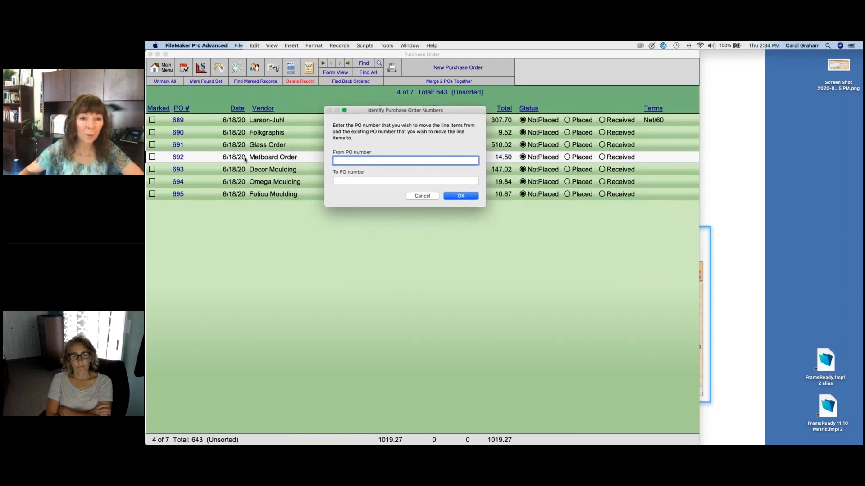
text(692)
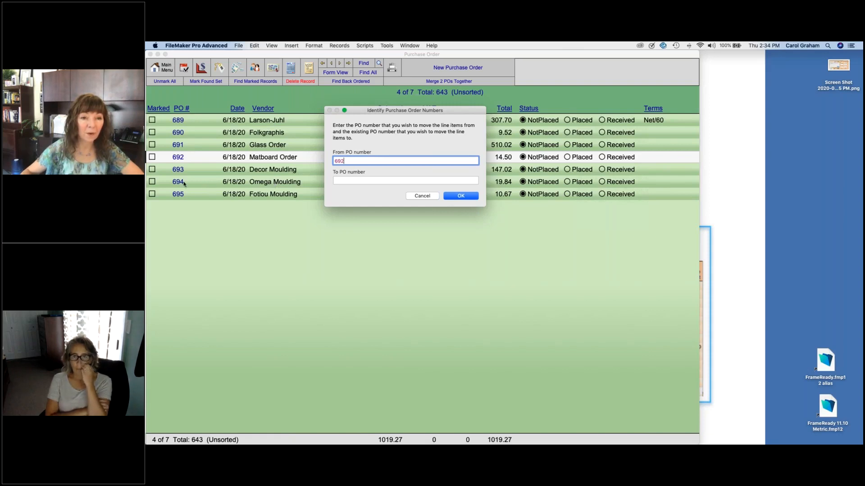
key(Tab)
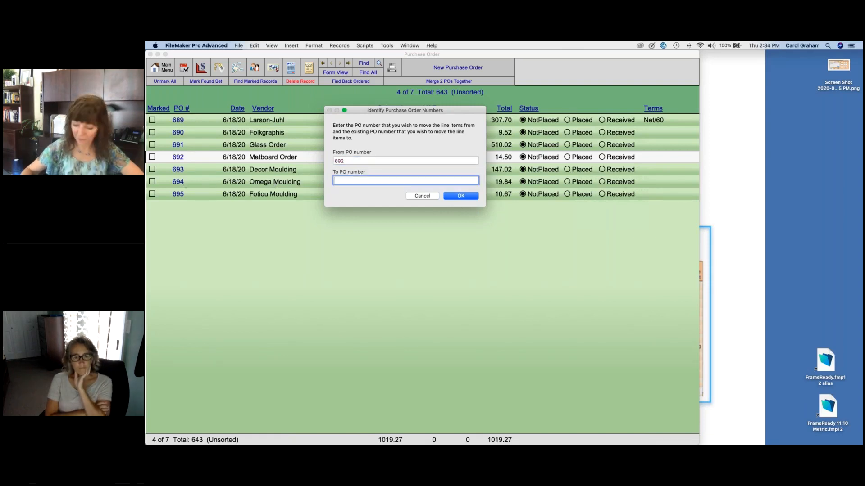
text(694)
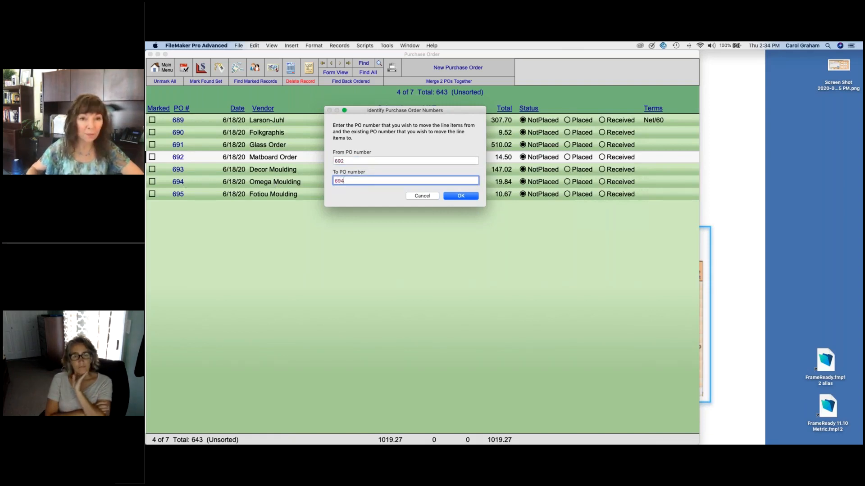
click(464, 197)
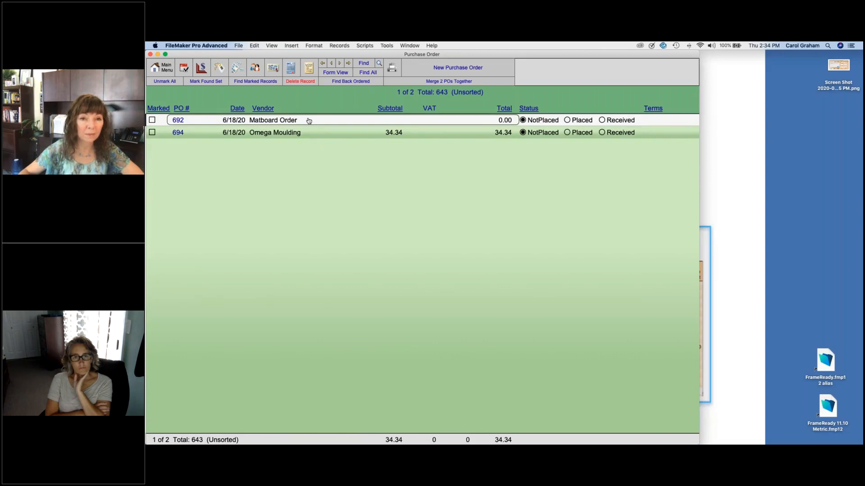
Step: Check that PO 694 now totals 34.34 and PO 692 is empty
click(297, 134)
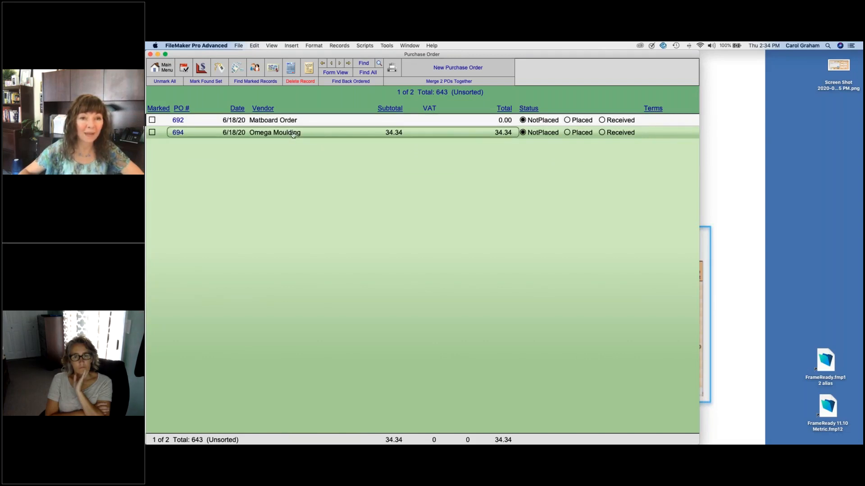
click(293, 134)
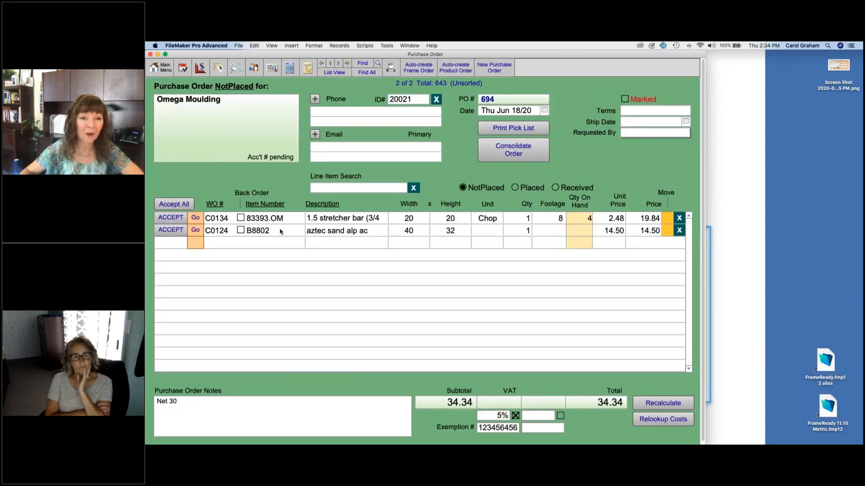
click(331, 63)
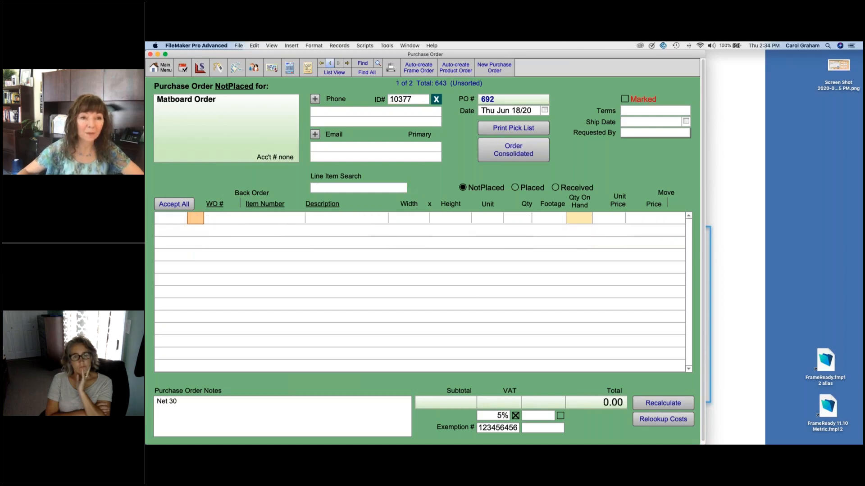
click(333, 73)
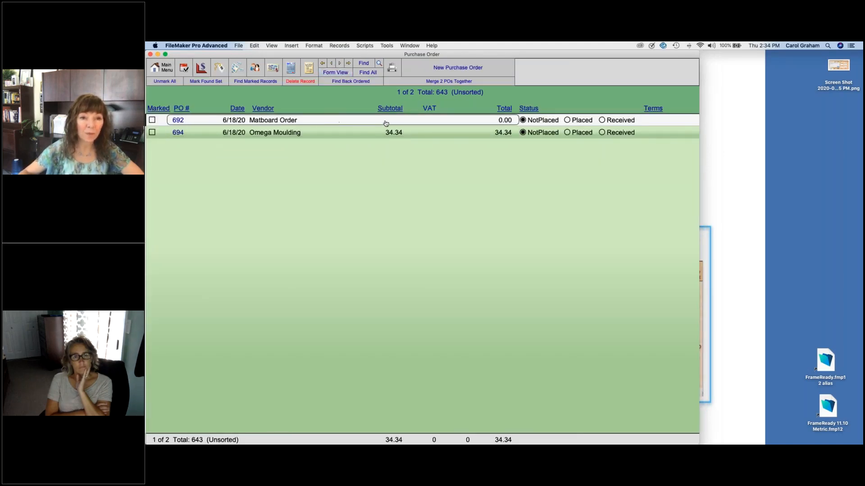
Step: Mark PO 694 and permanently delete the empty Matboard Order PO 692
click(152, 132)
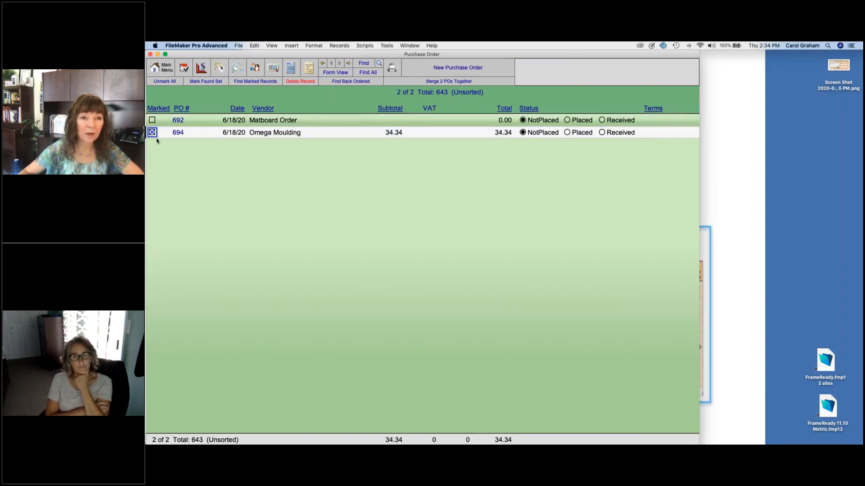
click(160, 121)
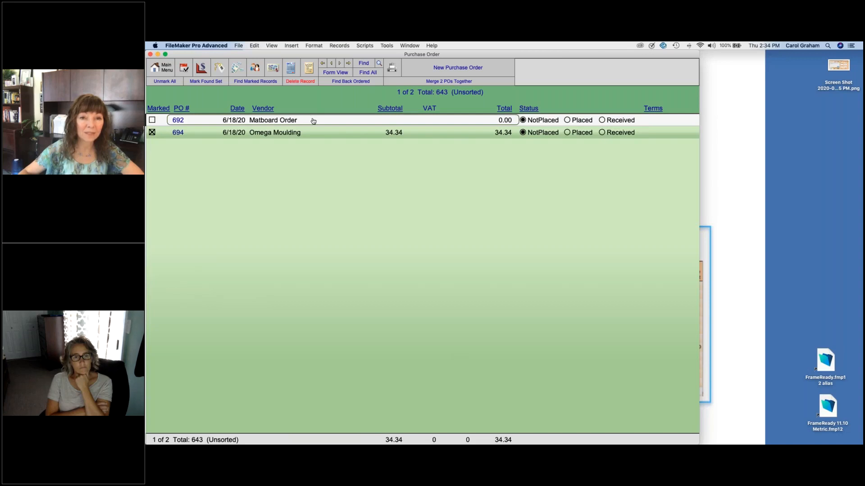
click(305, 82)
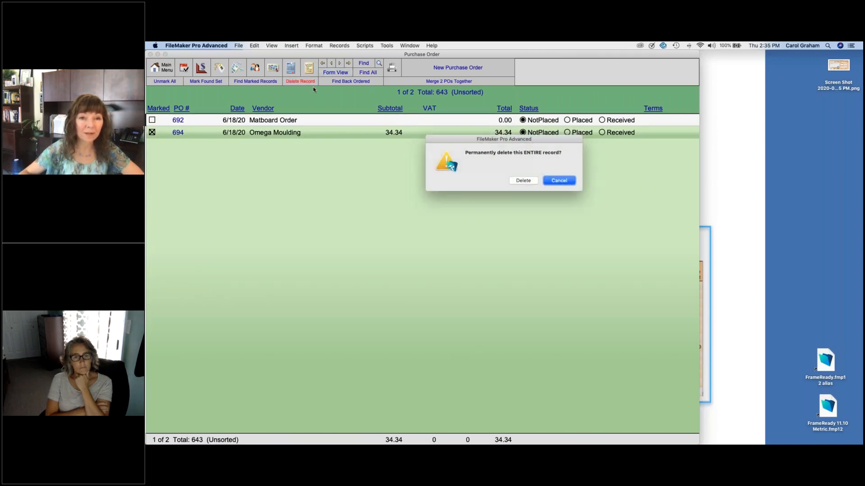
click(523, 180)
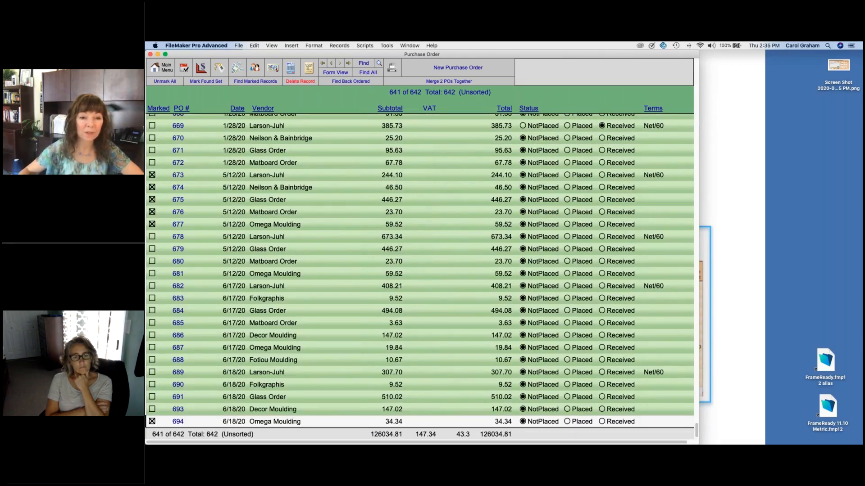
scroll(387, 279, down, 1)
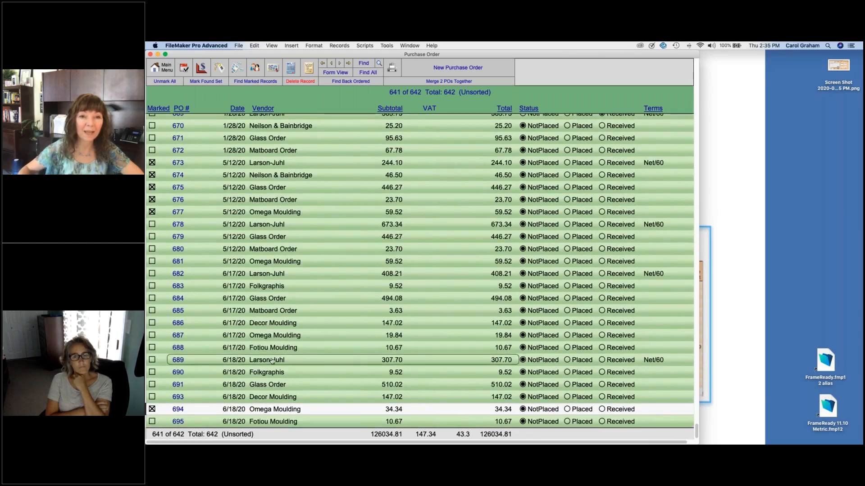
Step: Find purchase orders dated today, 6/18/2020, listing six POs totalling 1019.27
click(364, 64)
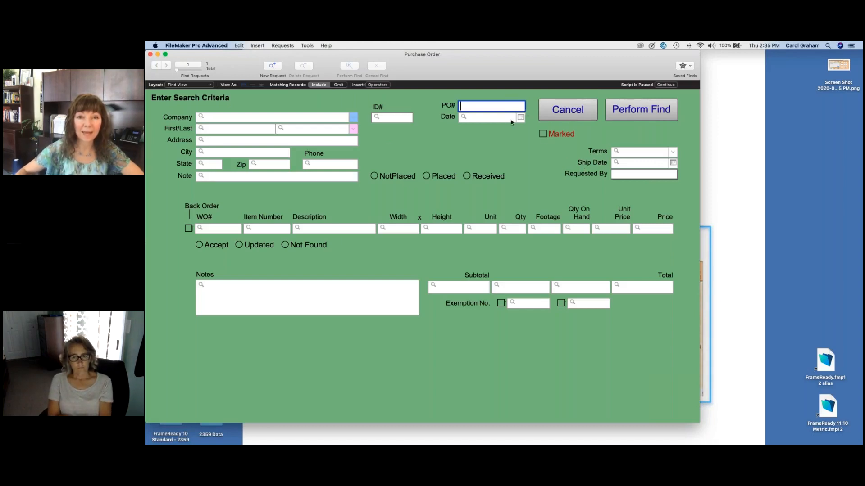
click(521, 117)
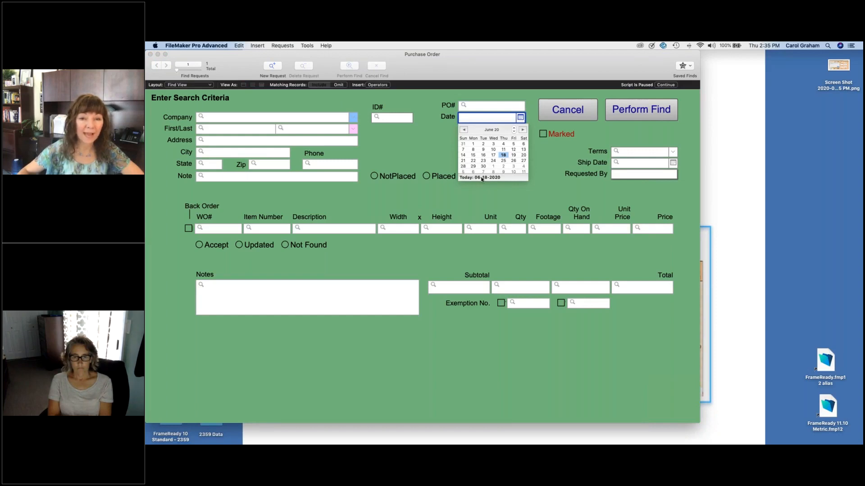
click(482, 177)
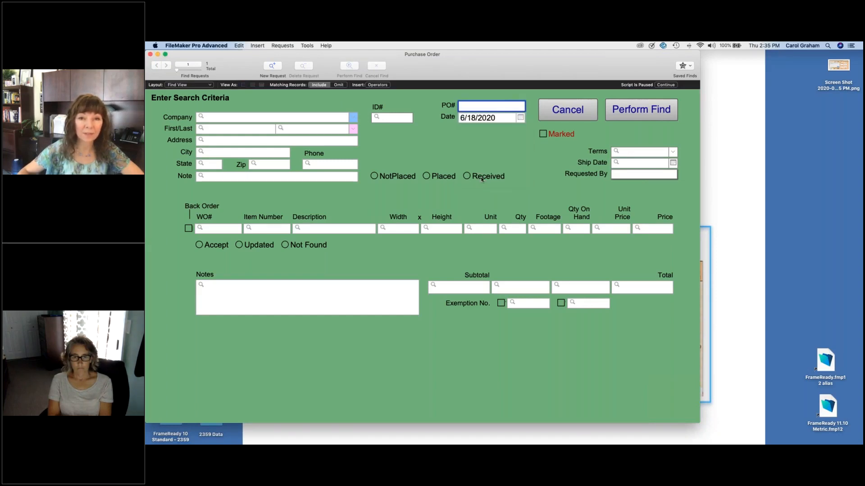
key(Return)
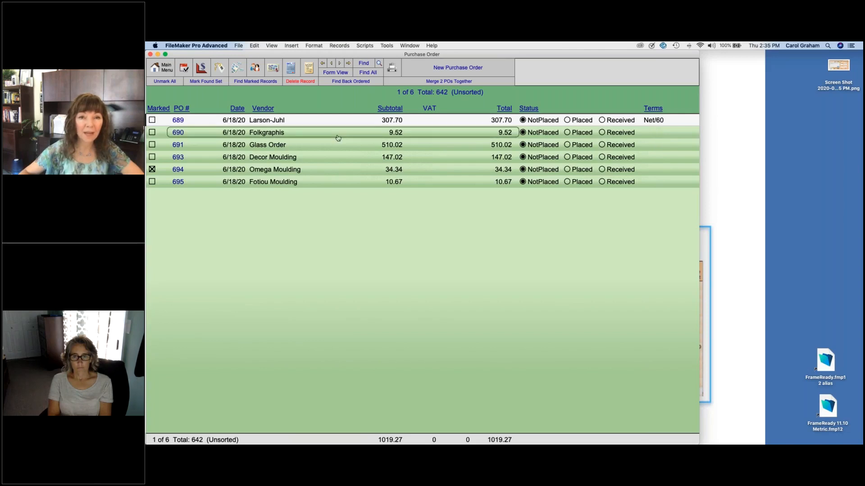
Step: Change Folkgraphis PO 690's terms to Return and go back to the purchase order list
click(285, 132)
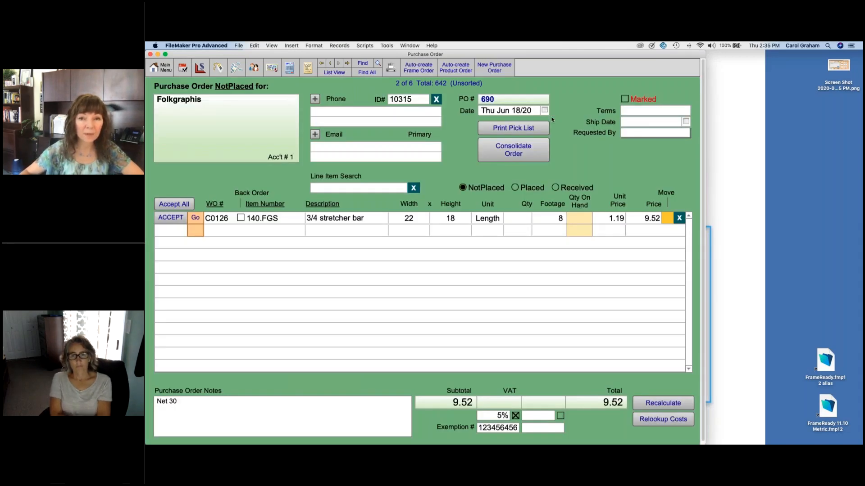
click(676, 112)
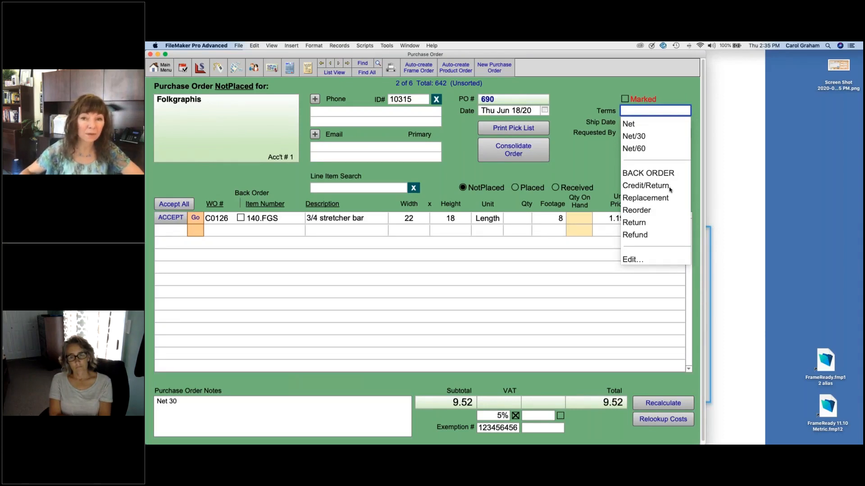
click(640, 224)
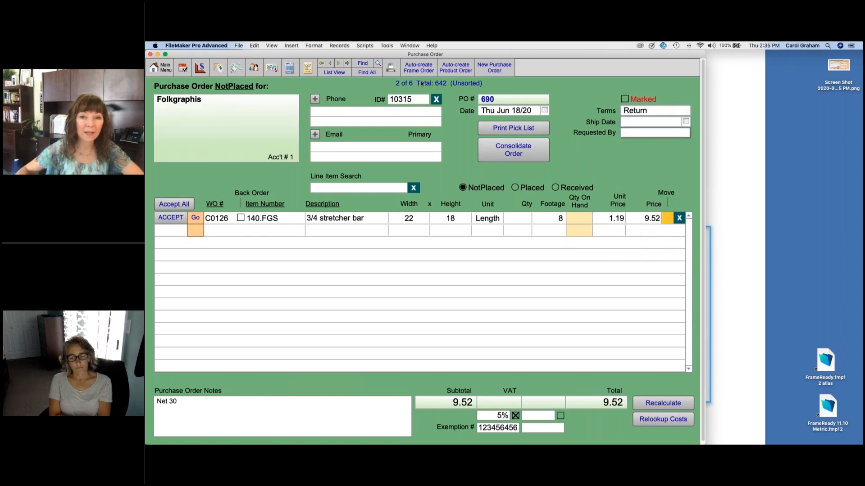
click(334, 72)
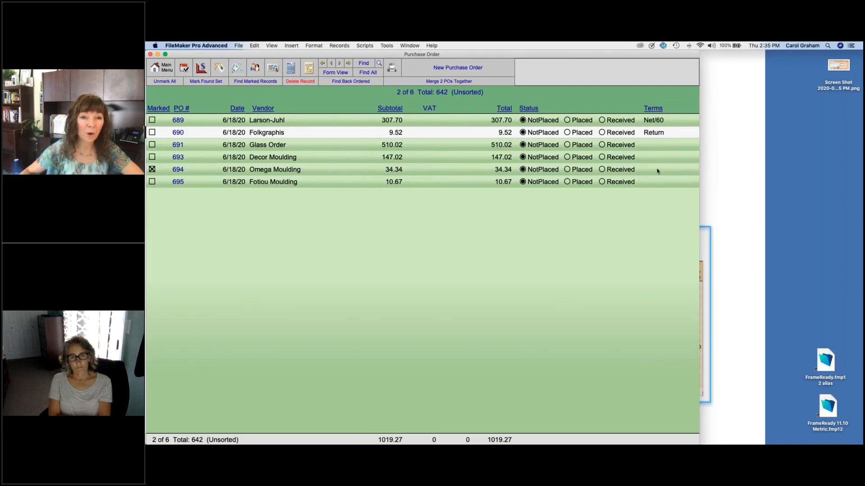
Step: Create new purchase order PO 696 for Larson-Juhl, found by searching 'larso'
click(395, 121)
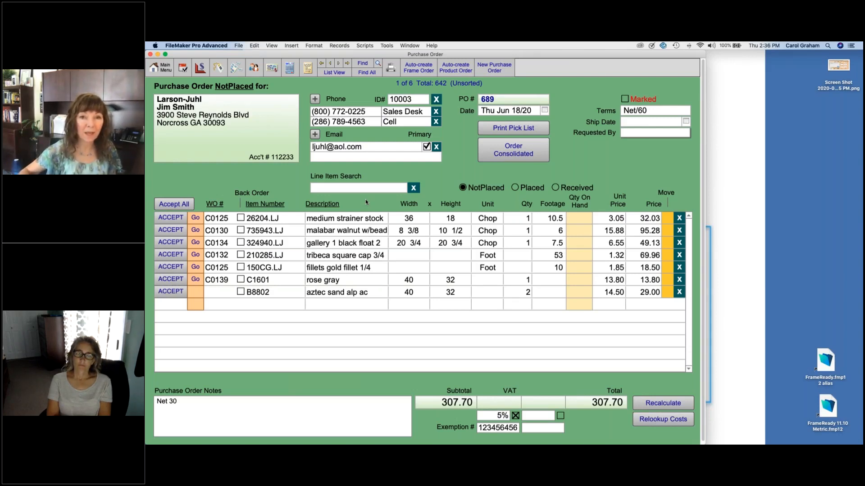
click(504, 67)
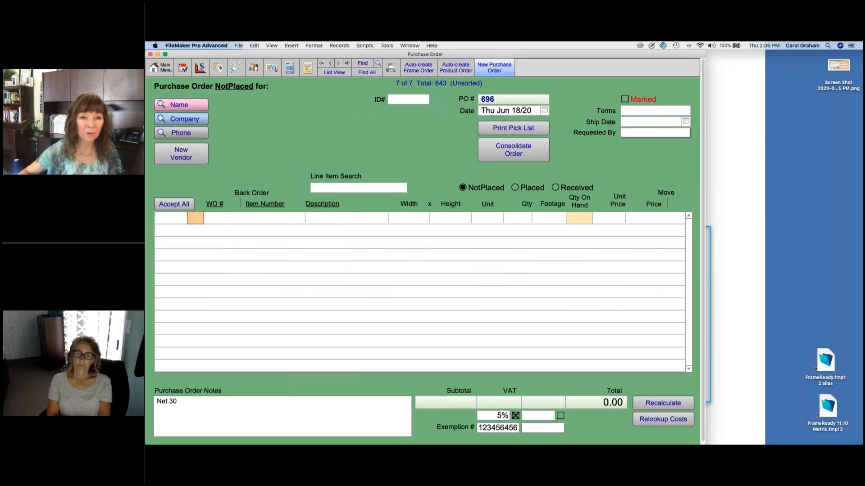
click(182, 119)
text(larso)
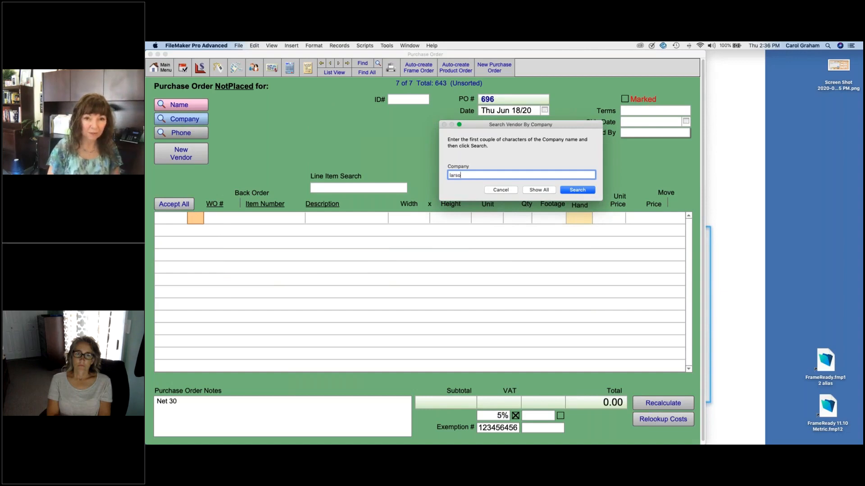
key(Return)
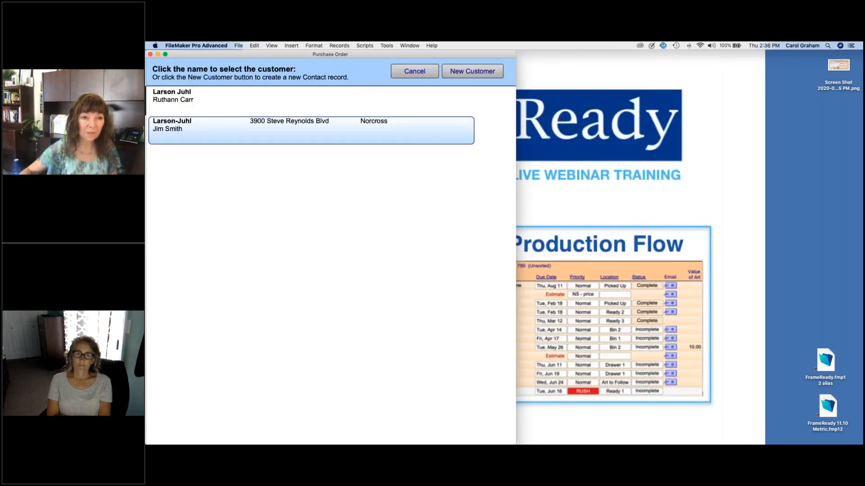
click(194, 127)
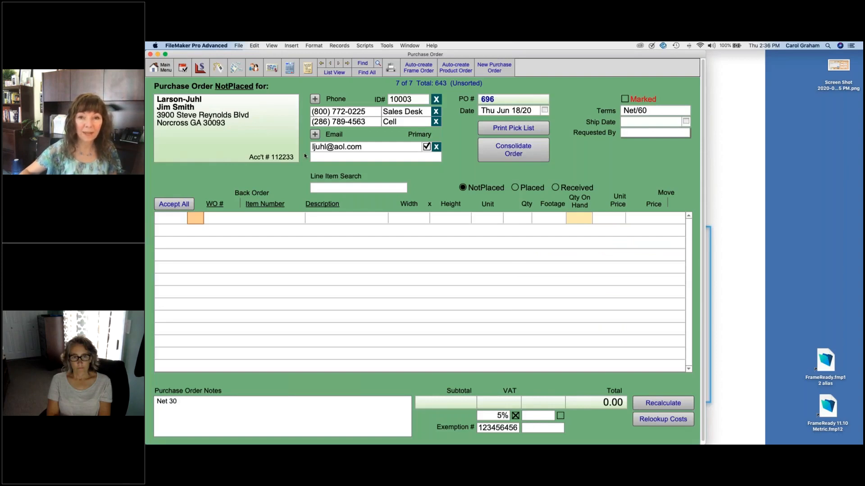
click(335, 73)
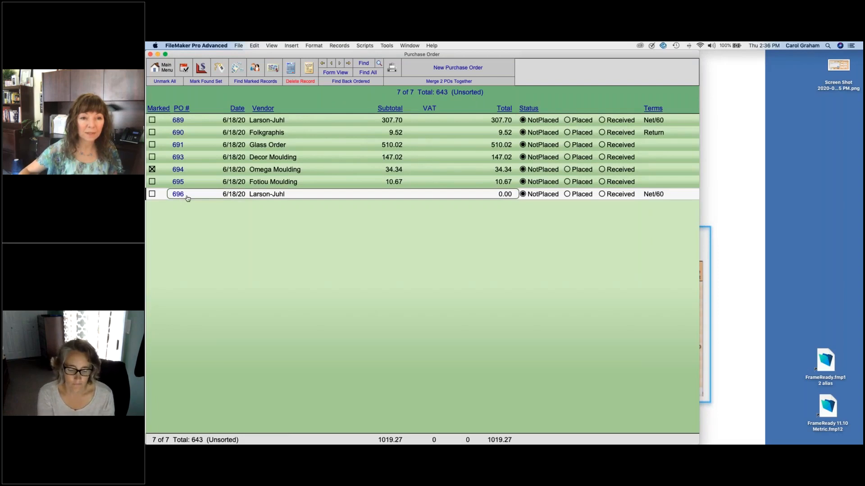
Step: Move the malabar walnut and gallery 1 black float lines from PO 689 to 696, then mark 689 Placed
click(353, 120)
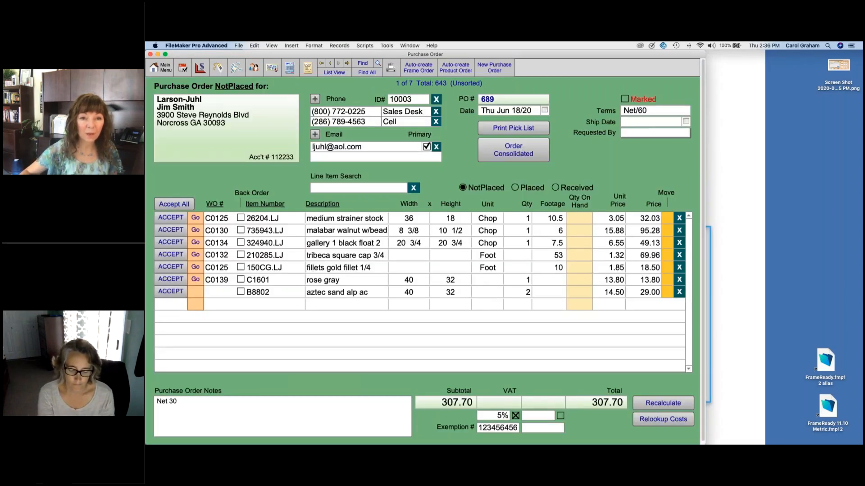
click(668, 231)
text(696)
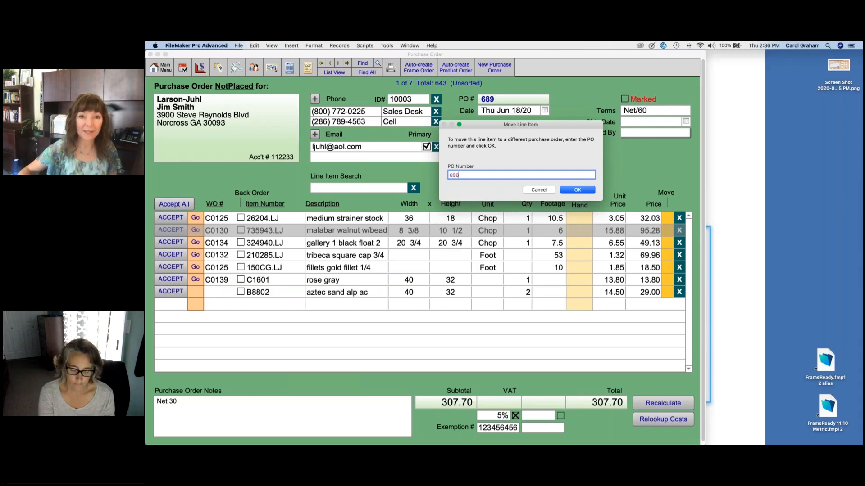
click(585, 192)
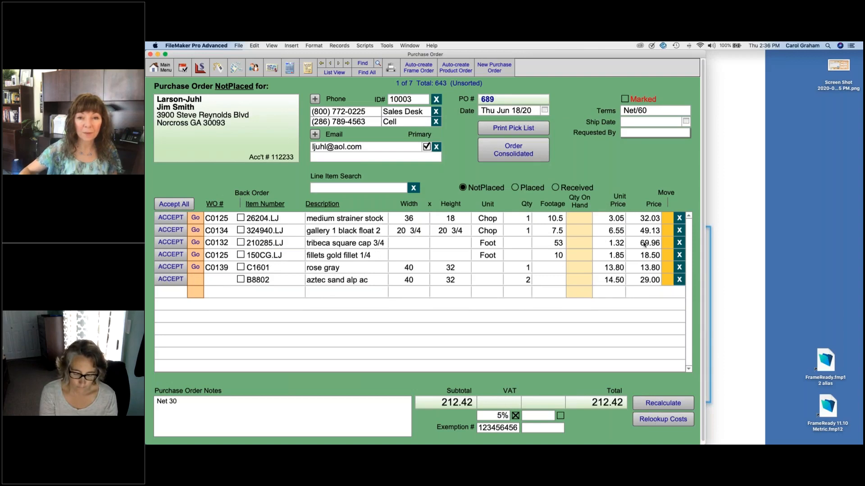
click(667, 230)
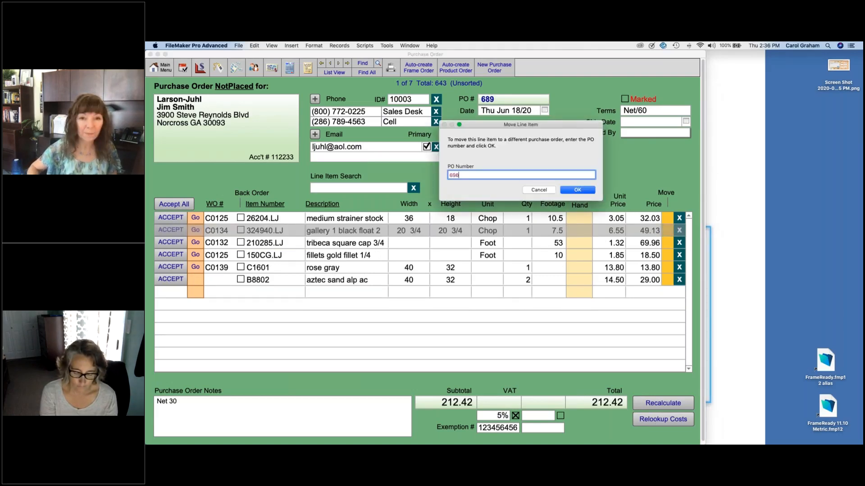
key(Return)
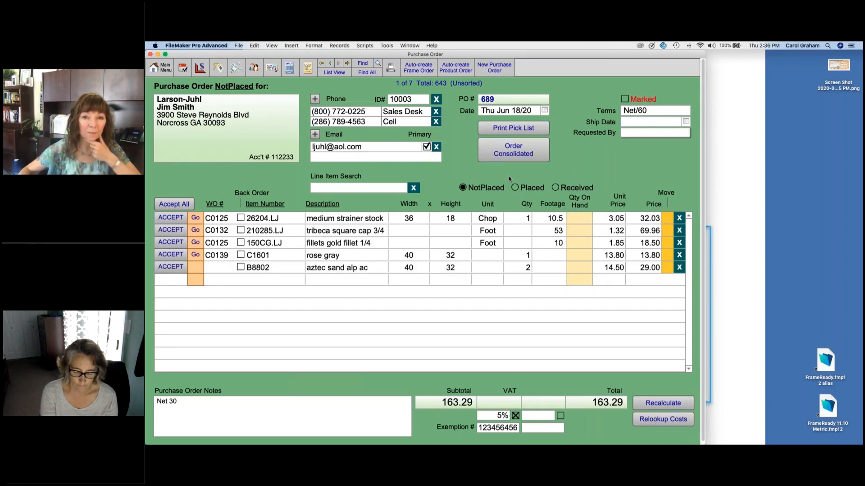
click(516, 188)
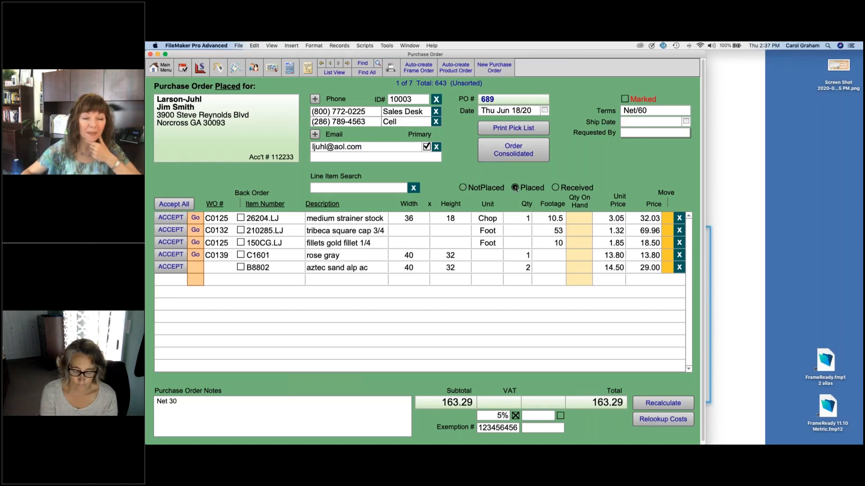
Step: Set PO 689's status to Received and show all seven orders in List View
click(556, 188)
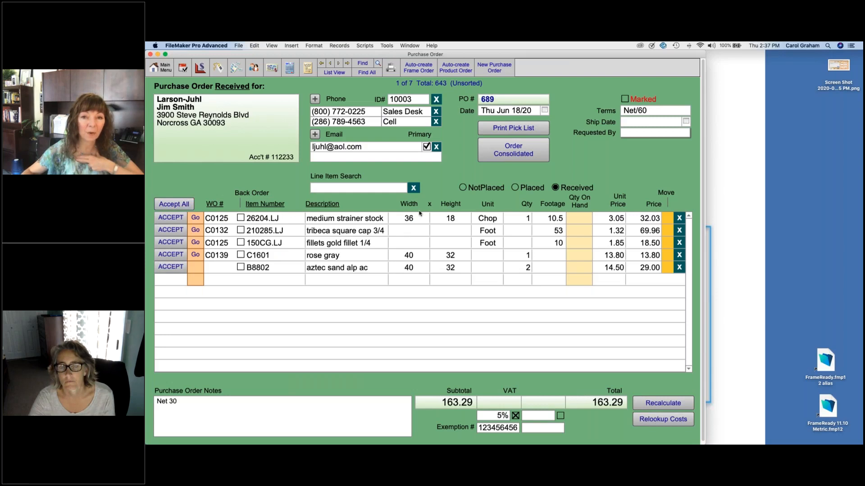
click(343, 72)
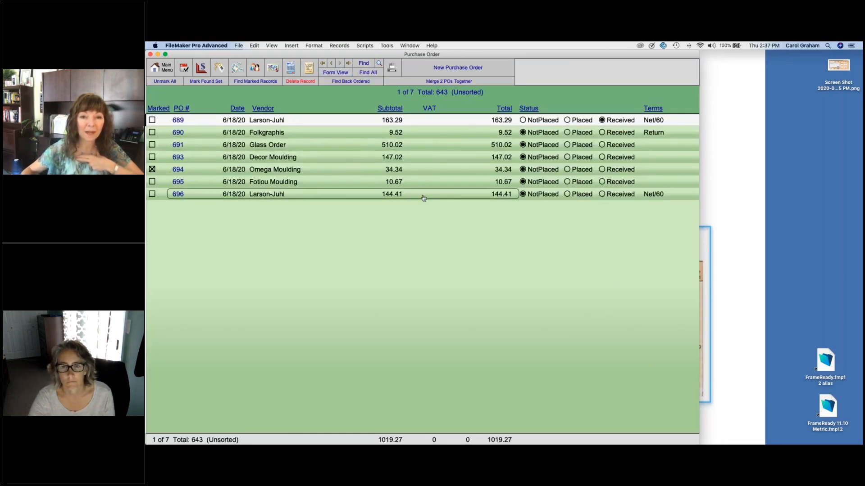
Step: Change Larson-Juhl PO 696's terms to Replacement and go back to the order list
click(423, 198)
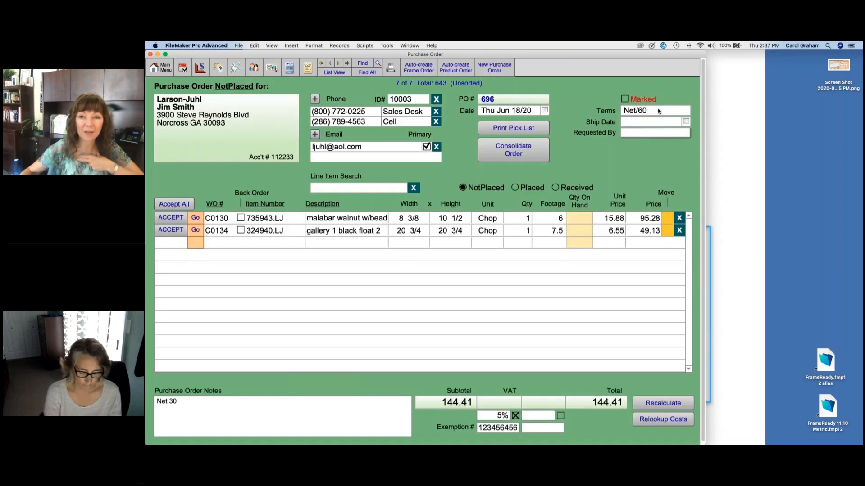
click(658, 111)
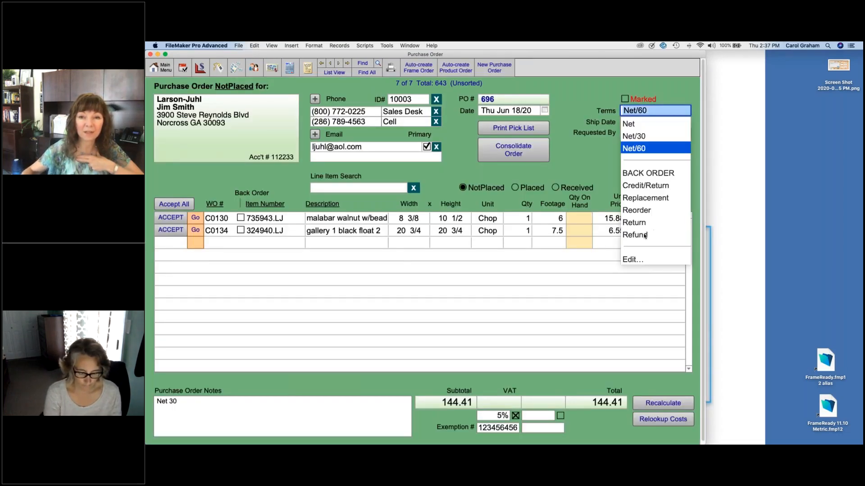
click(645, 198)
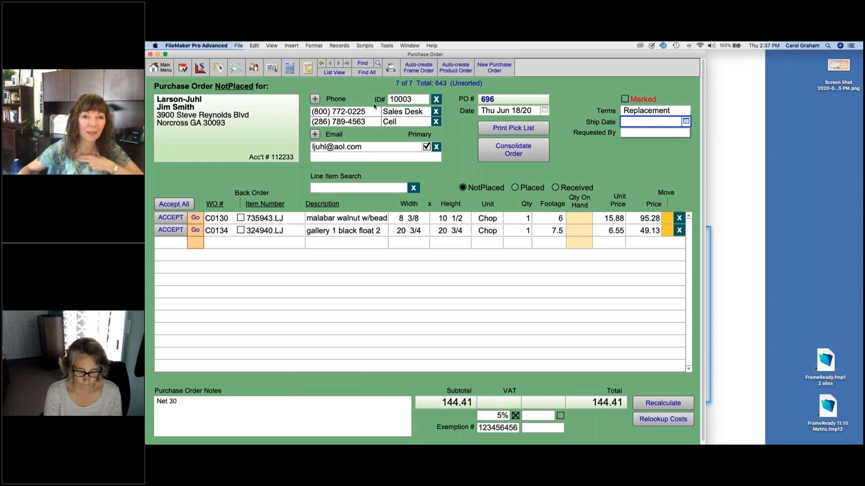
click(336, 72)
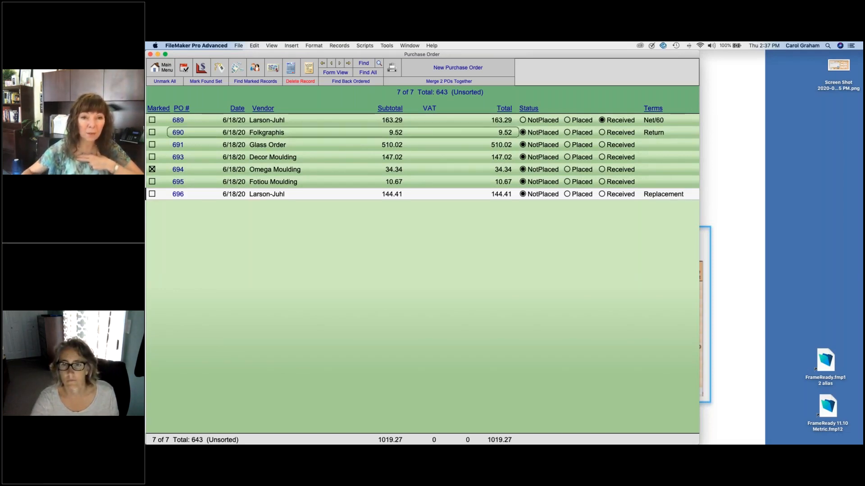
Step: Set the tribeca square cap footage on PO 689 to 55, then accept all items under the receiver's initials
click(267, 120)
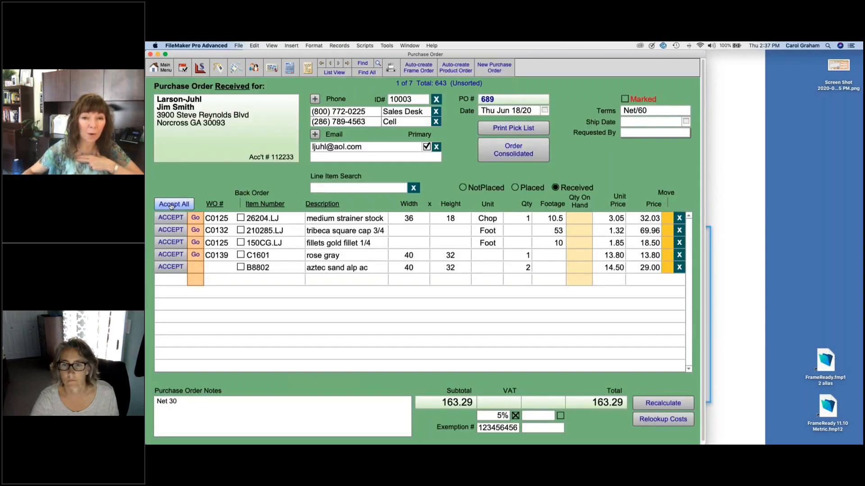
click(550, 232)
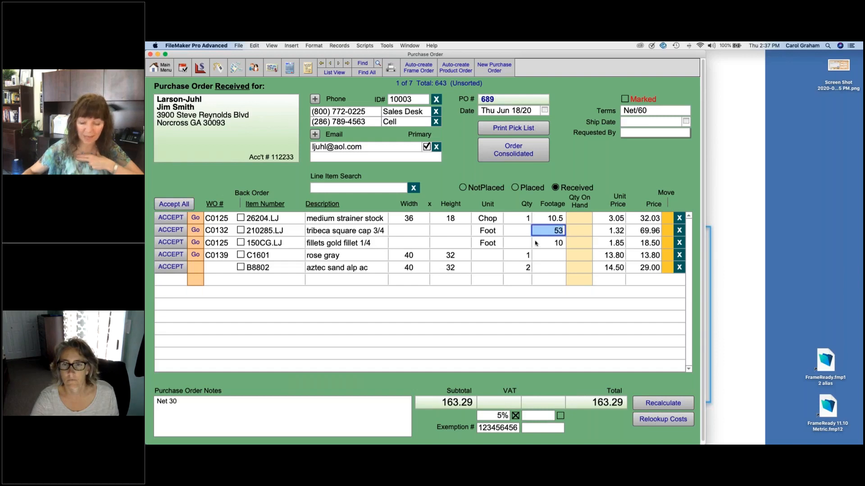
text(5)
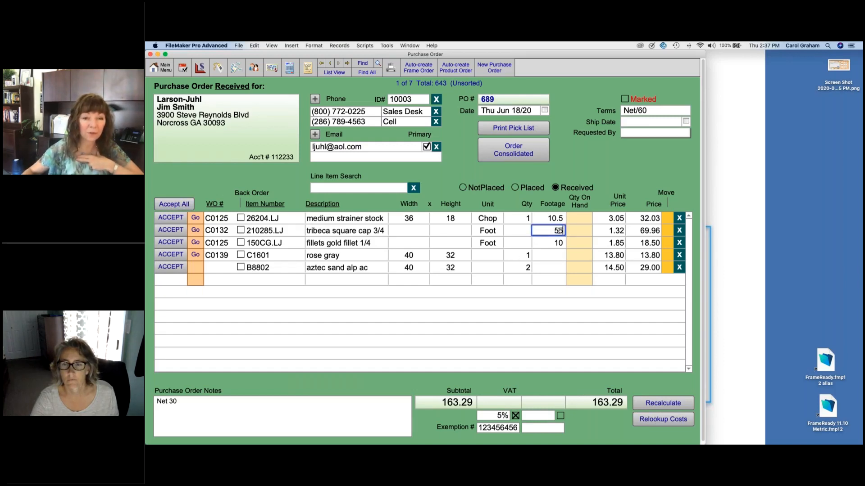
click(174, 205)
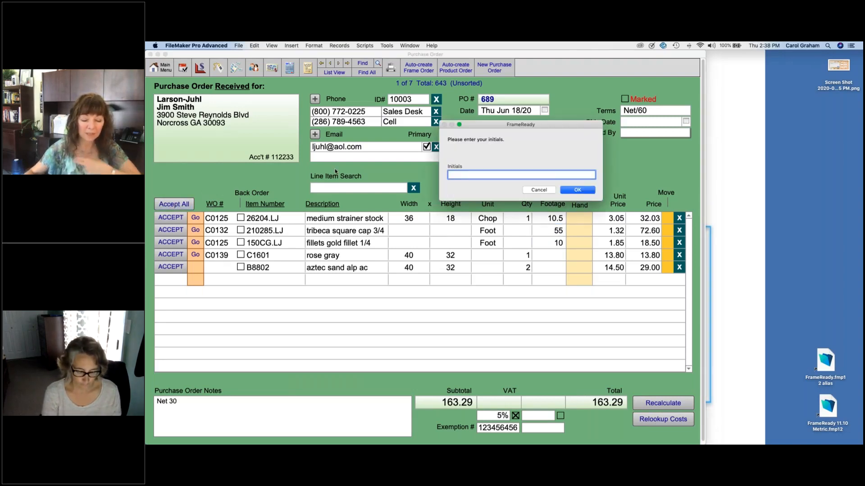
text(c)
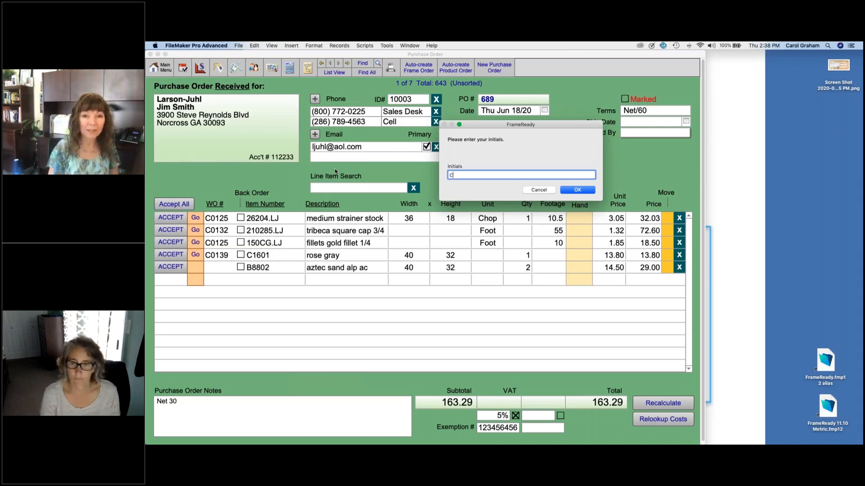
text(g)
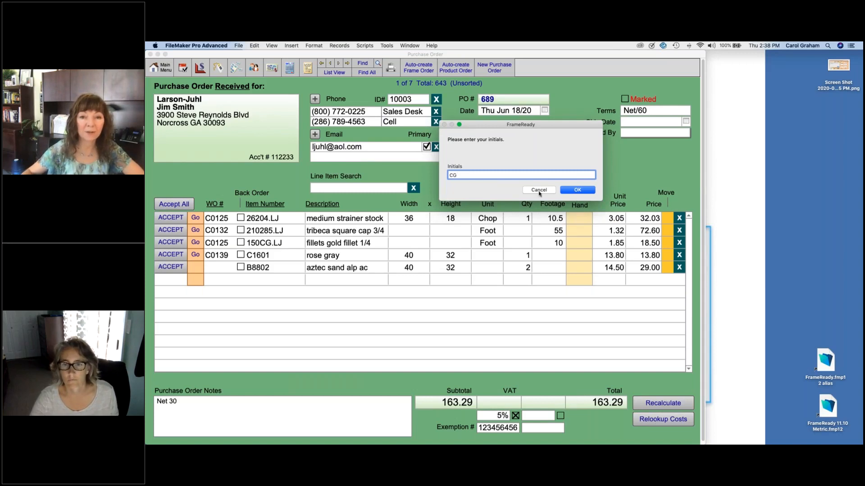
click(585, 190)
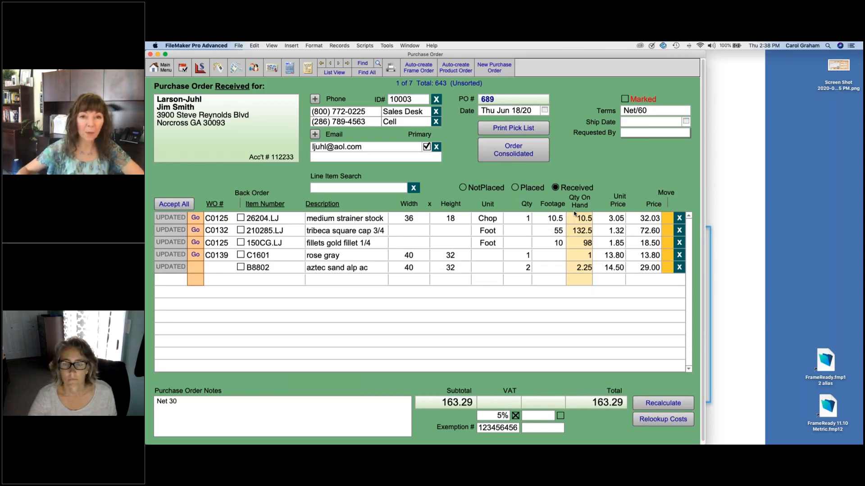
Step: Preview the PO 689 printout totalling 165.93, then cancel without printing
click(391, 68)
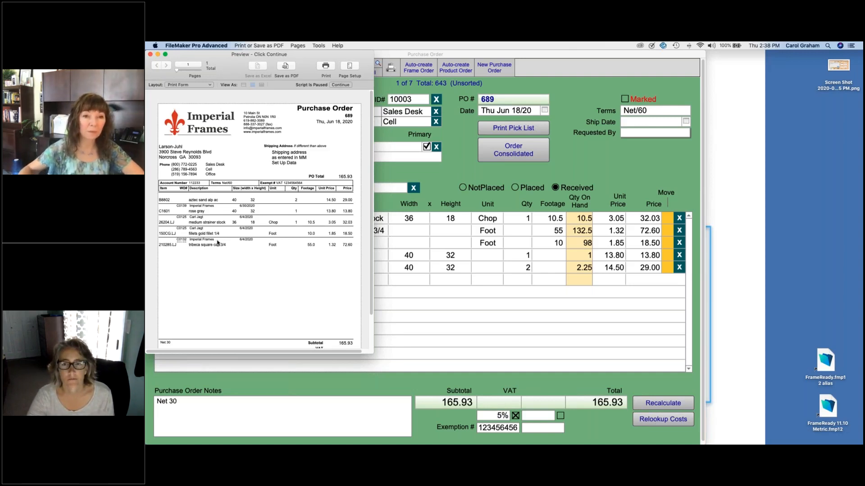
click(341, 85)
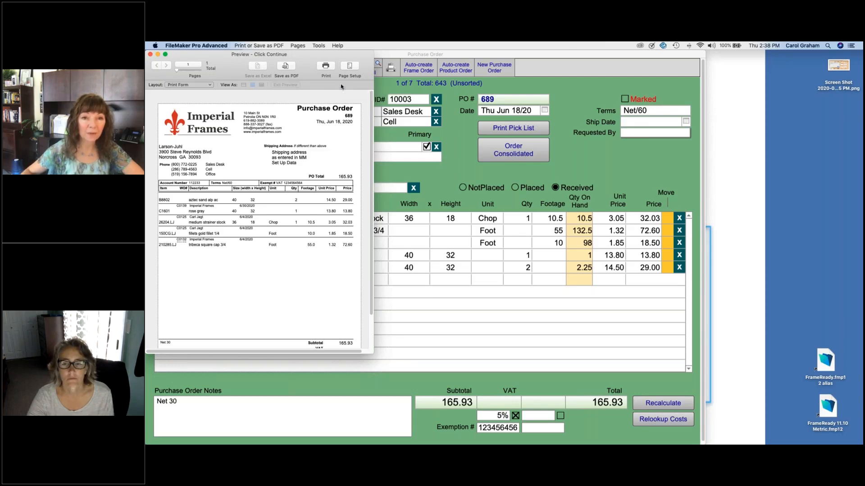
click(569, 249)
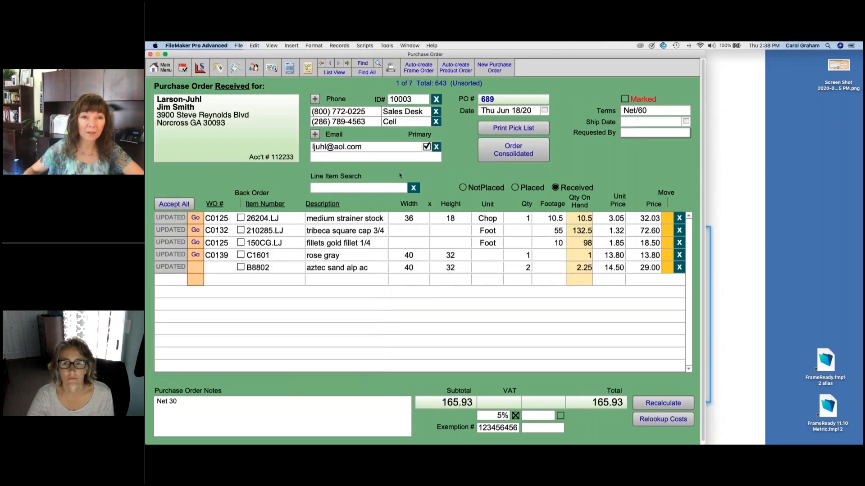
Step: Turn on Hide Customer Name and Hide Work Order Number in the purchase order print options
click(167, 69)
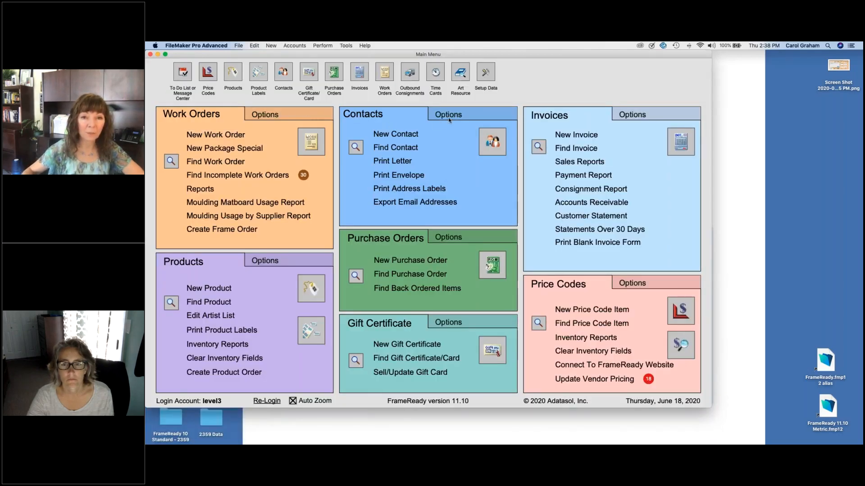
click(483, 236)
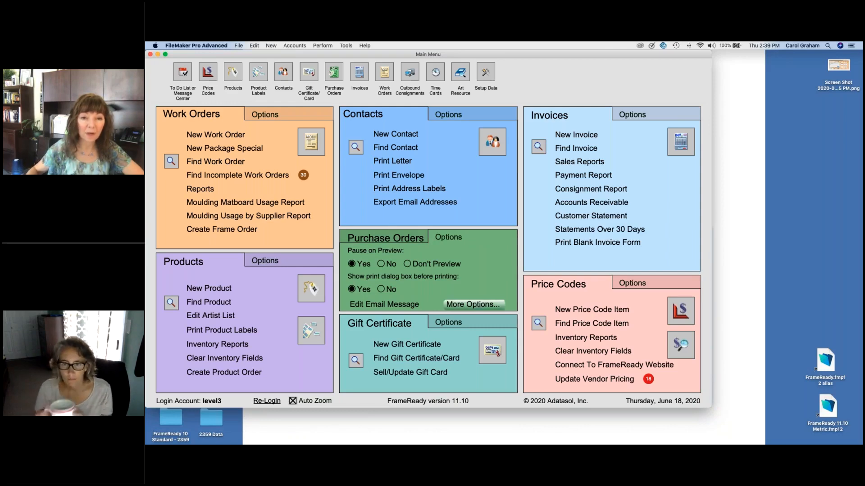
click(474, 304)
click(444, 206)
click(444, 217)
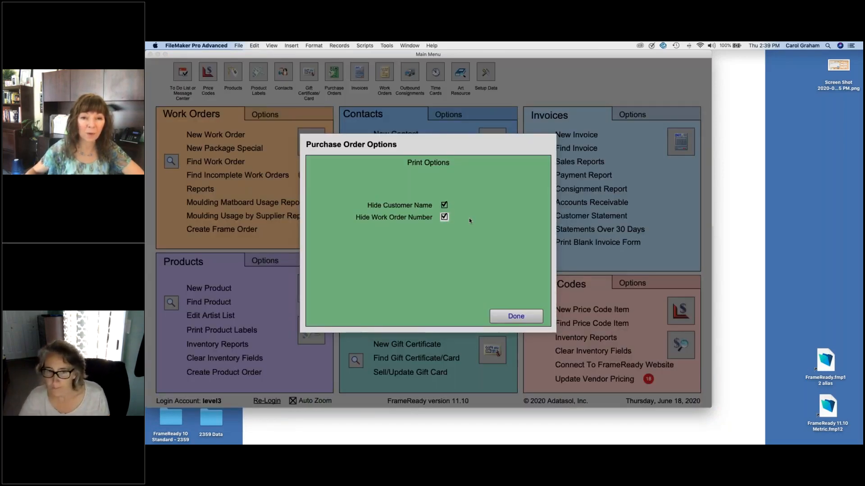
click(444, 217)
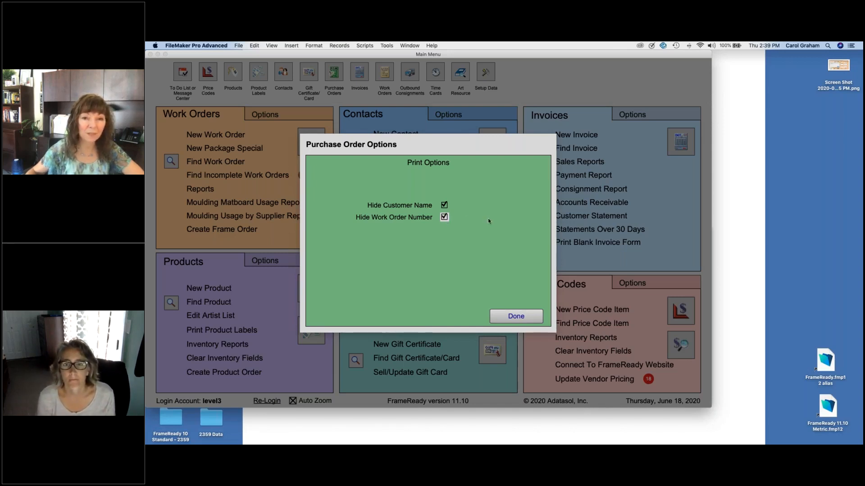
click(516, 316)
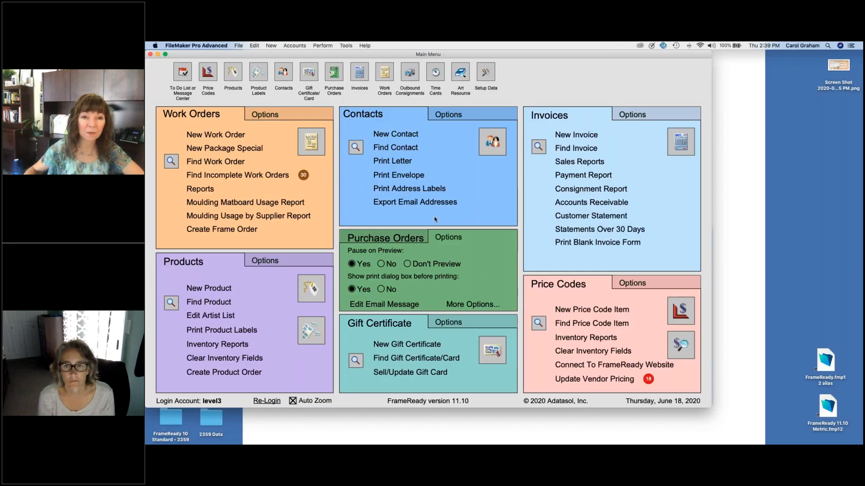
Step: Reopen Purchase Orders and preview PO 689's printout again
click(414, 236)
click(493, 268)
click(392, 69)
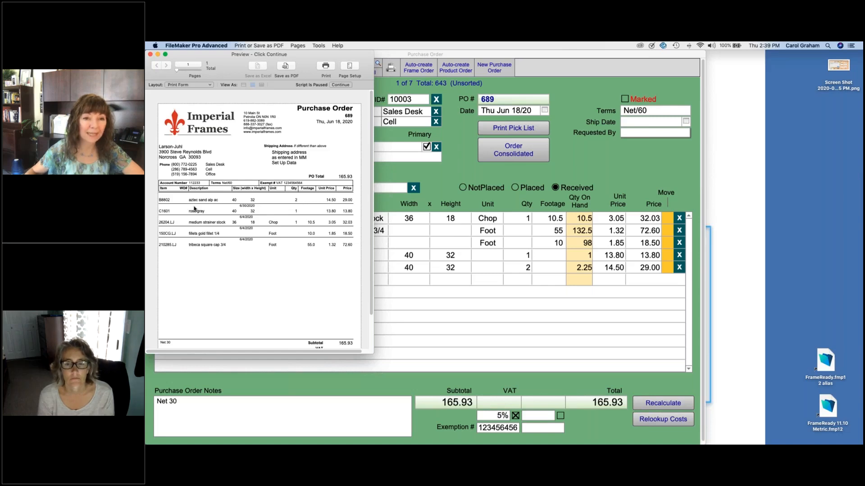
click(341, 86)
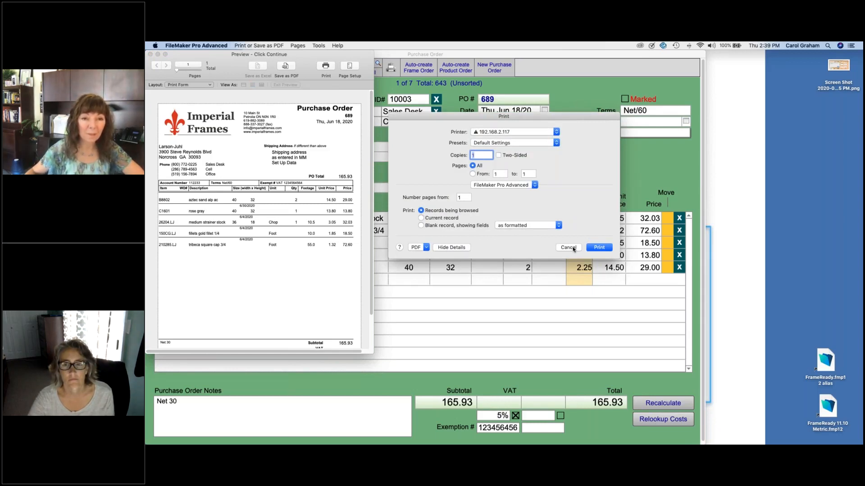
click(568, 248)
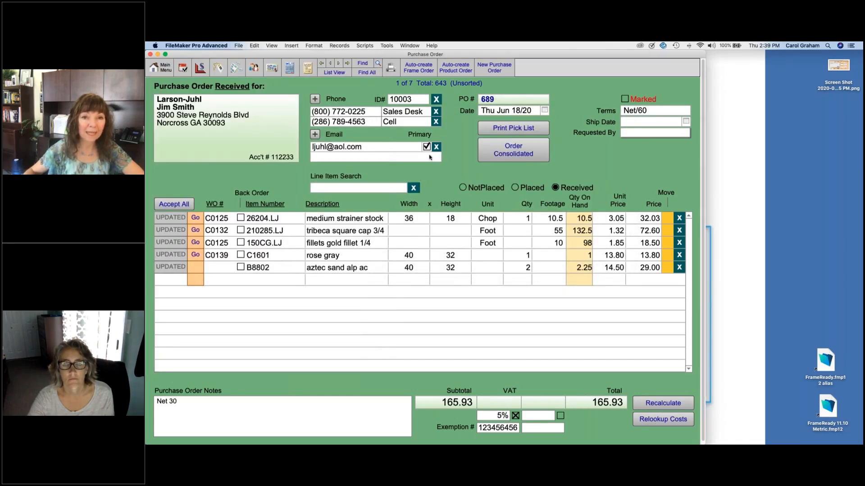
click(453, 164)
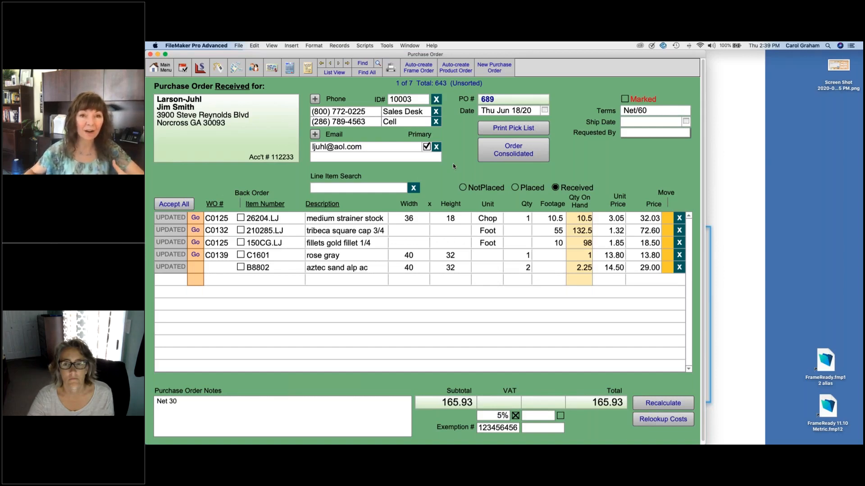
click(161, 68)
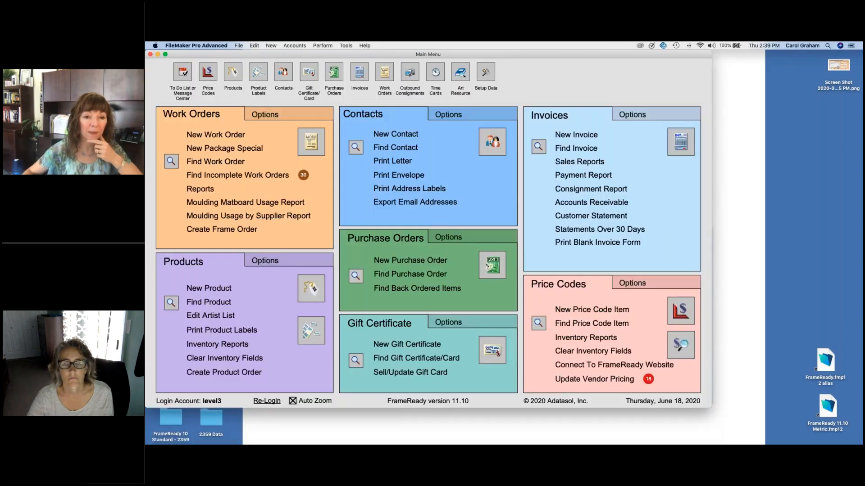
click(333, 73)
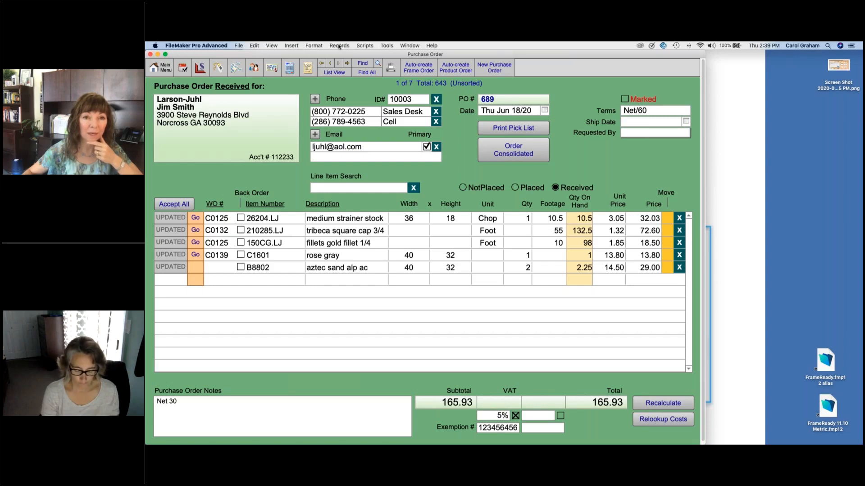
click(365, 46)
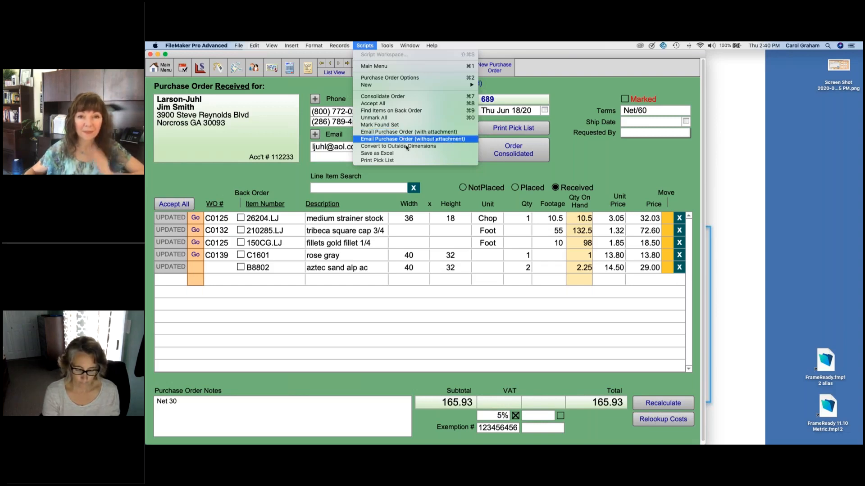
click(439, 174)
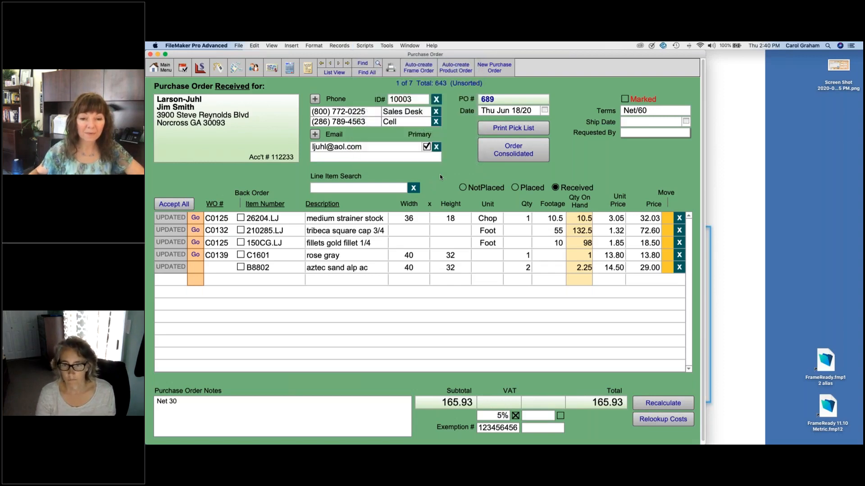
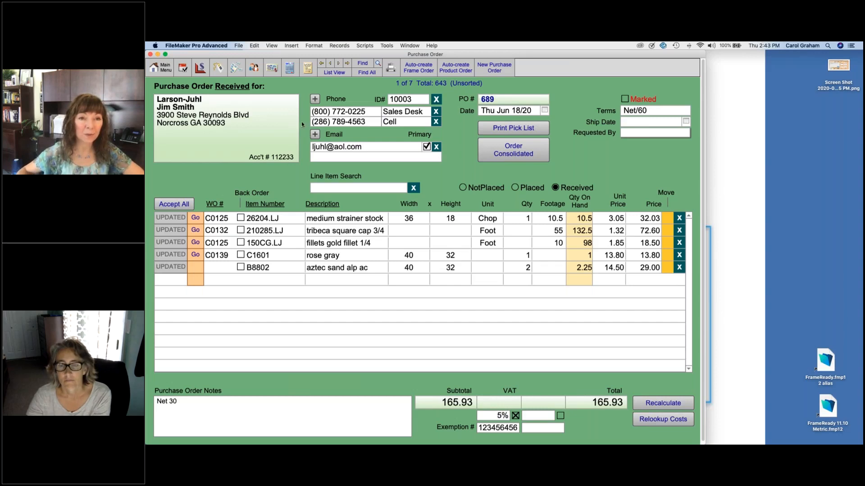
Step: Switch to the Work Order list showing the five incomplete orders C0125 through C0139
click(308, 69)
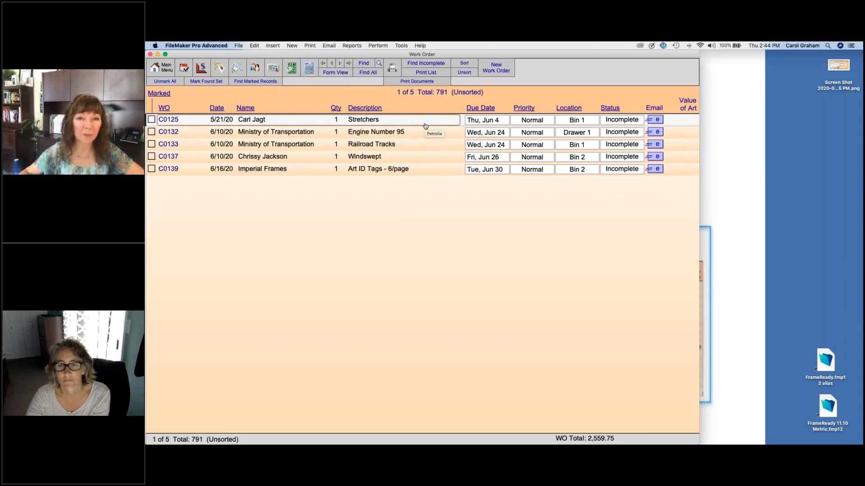
Step: Check C0125's location and priority choices without changing them, then enter Find mode
click(582, 119)
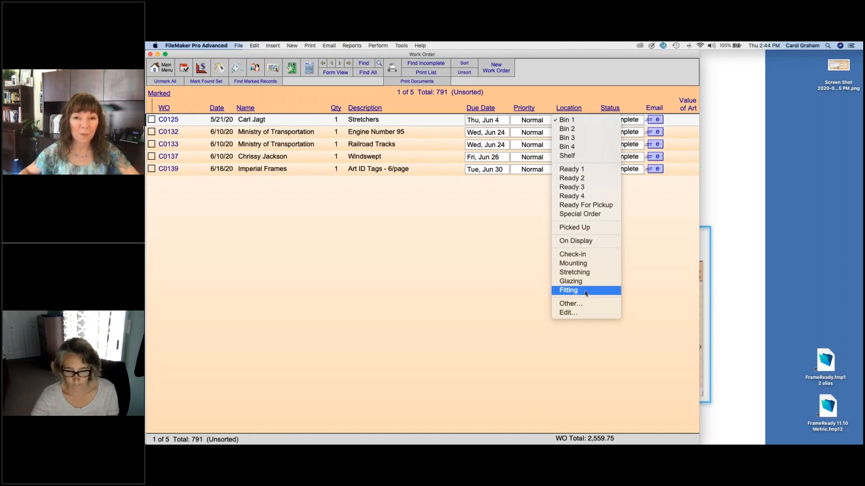
click(652, 268)
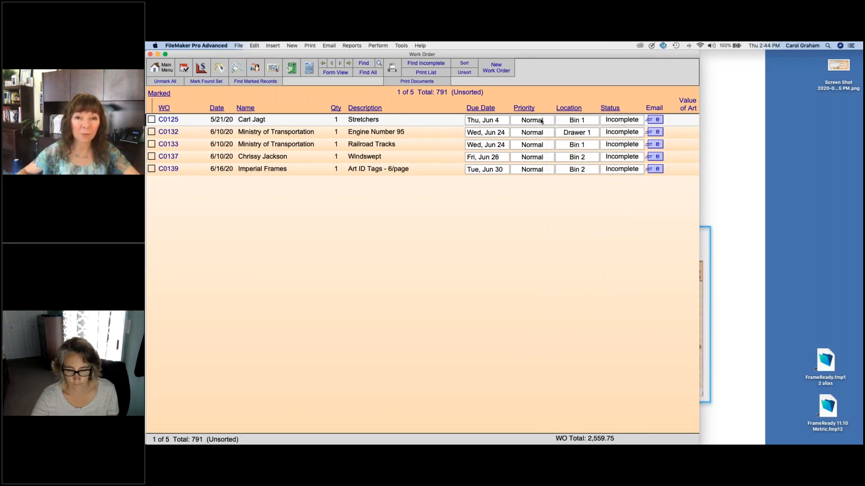
click(542, 121)
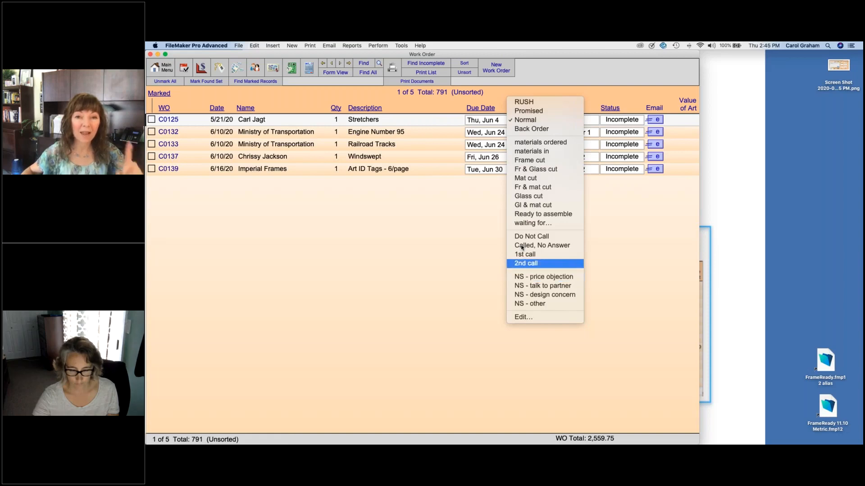
click(490, 230)
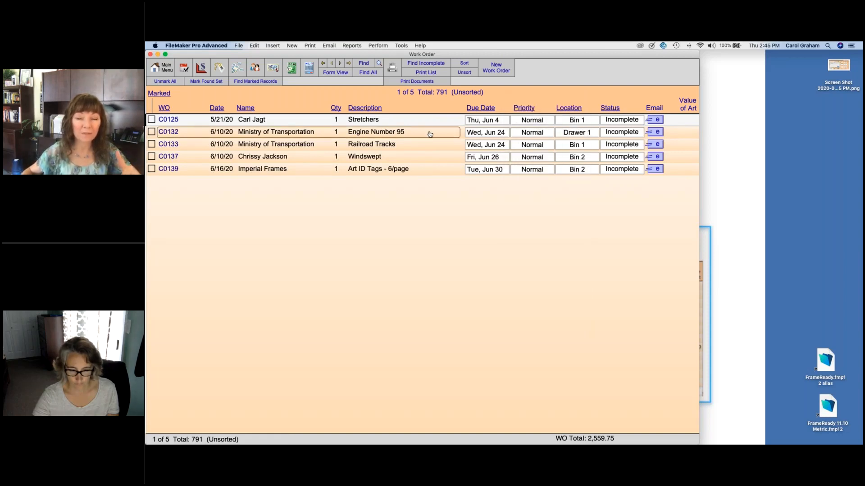
click(363, 64)
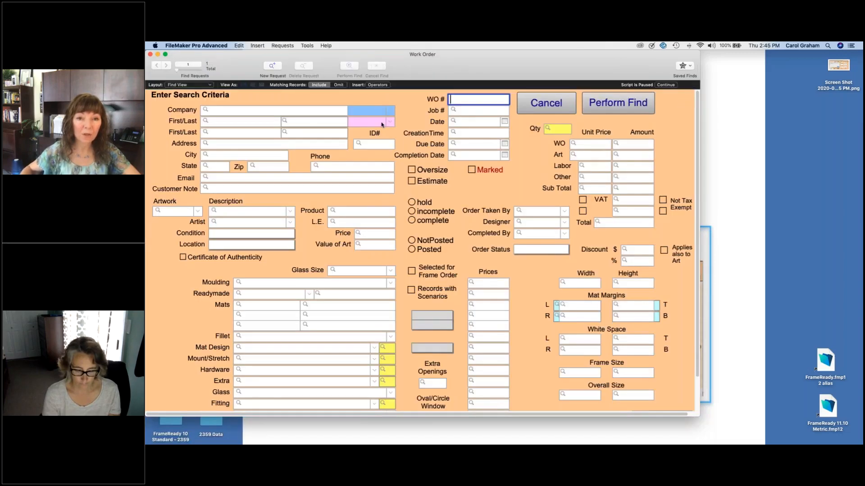
Step: Find all 36 estimate work orders and sort them by priority
click(412, 182)
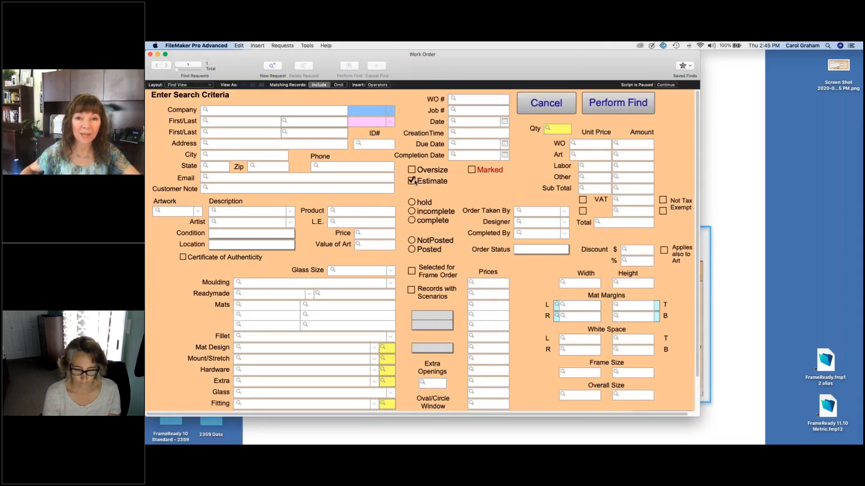
click(618, 103)
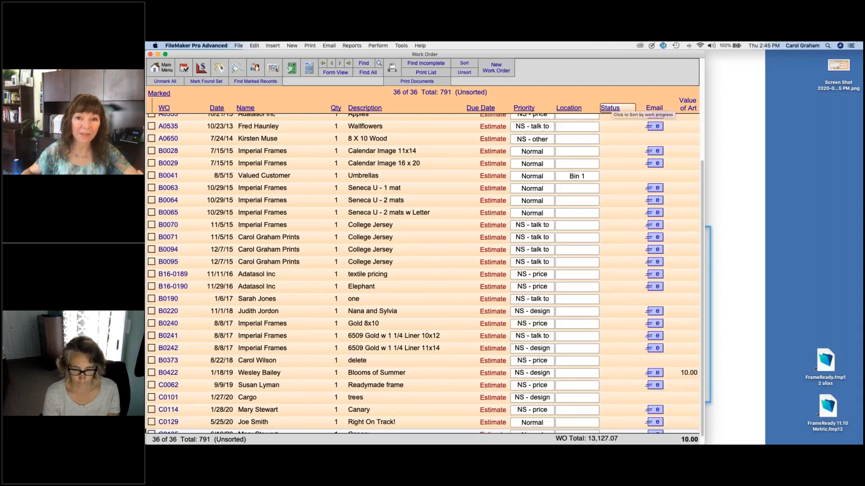
scroll(579, 203, down, 1)
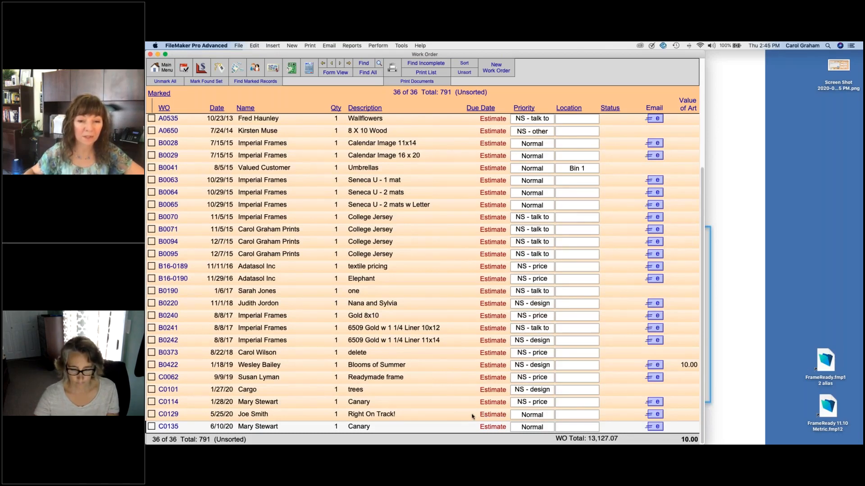
click(547, 402)
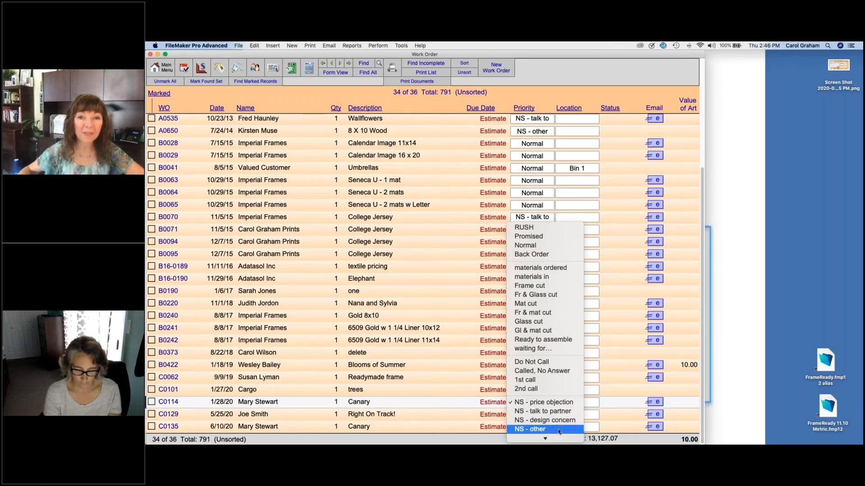
click(536, 100)
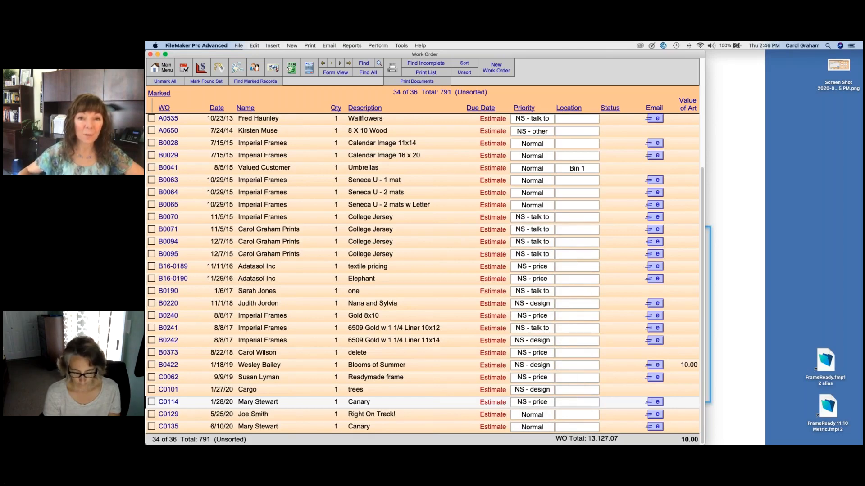
click(524, 108)
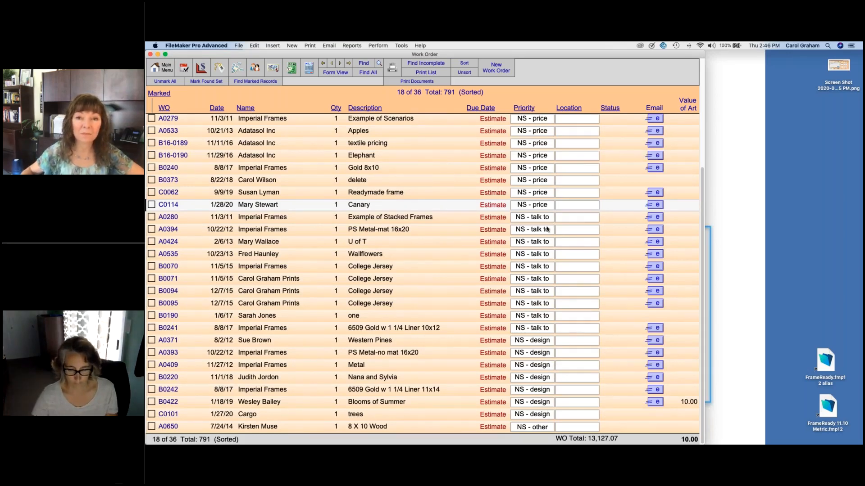
scroll(545, 203, up, 5)
scroll(543, 157, down, 5)
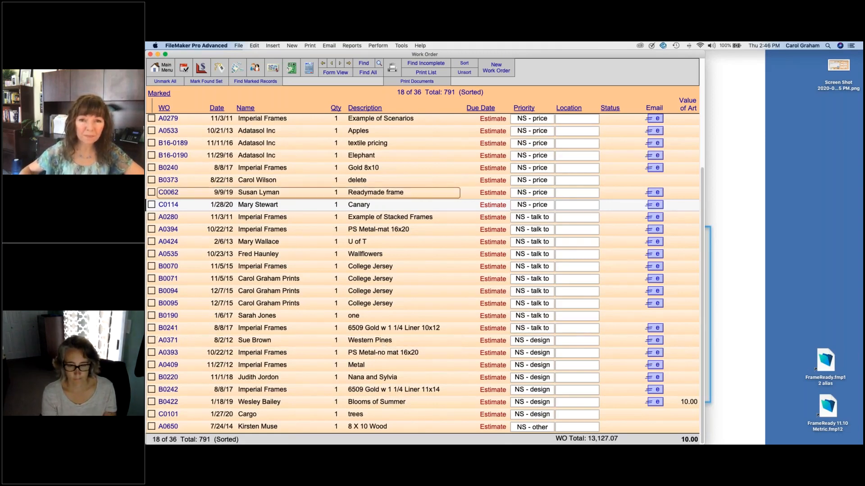
Step: Post C0139's frame 210285.LJ and mat C1601 to materials, answering no to glass and extras
click(416, 63)
scroll(422, 272, down, 5)
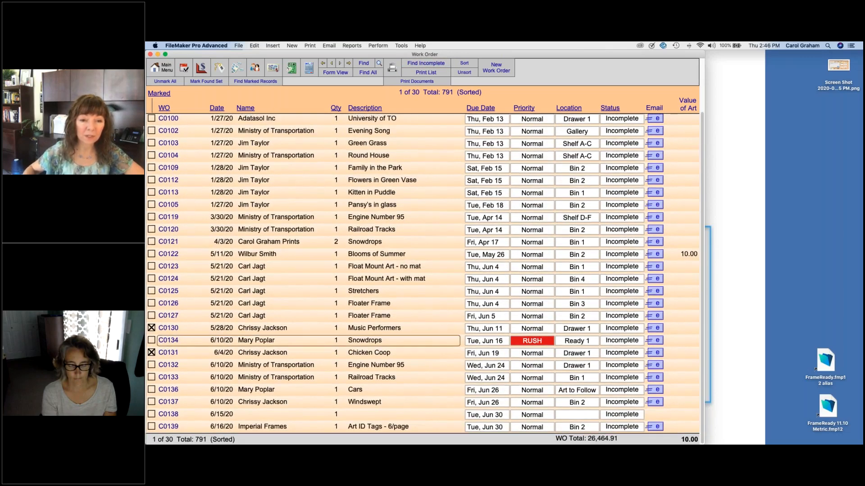
click(287, 428)
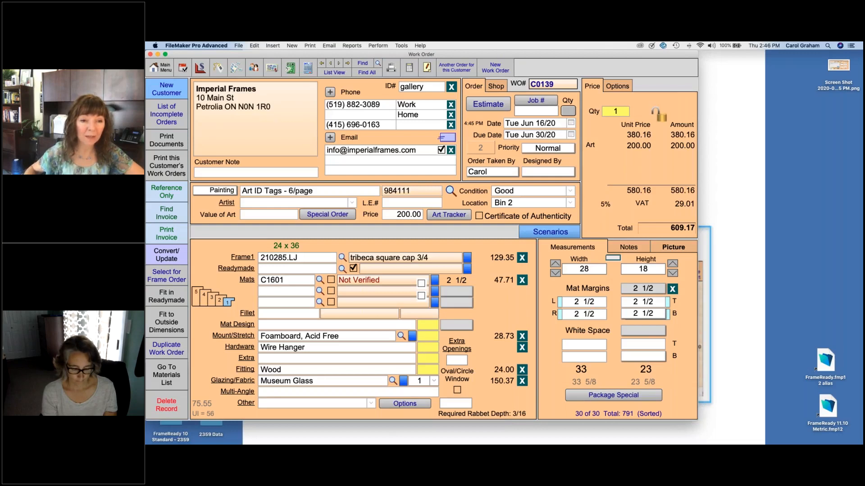
click(170, 377)
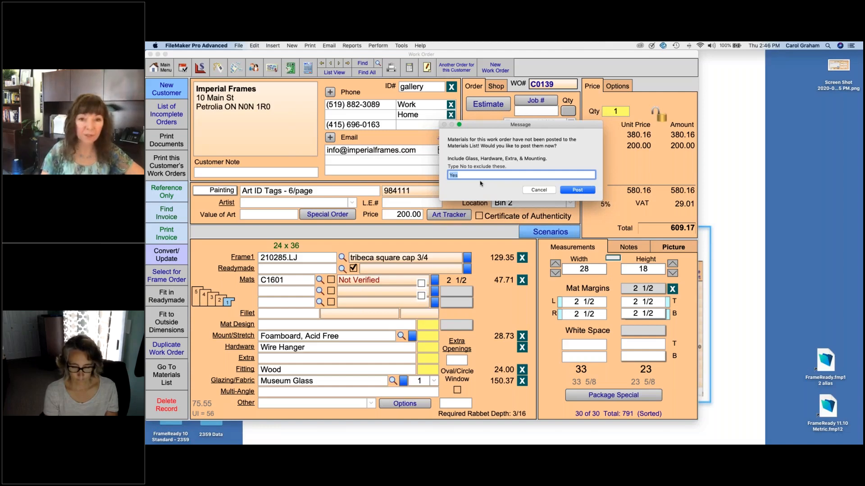
text(no)
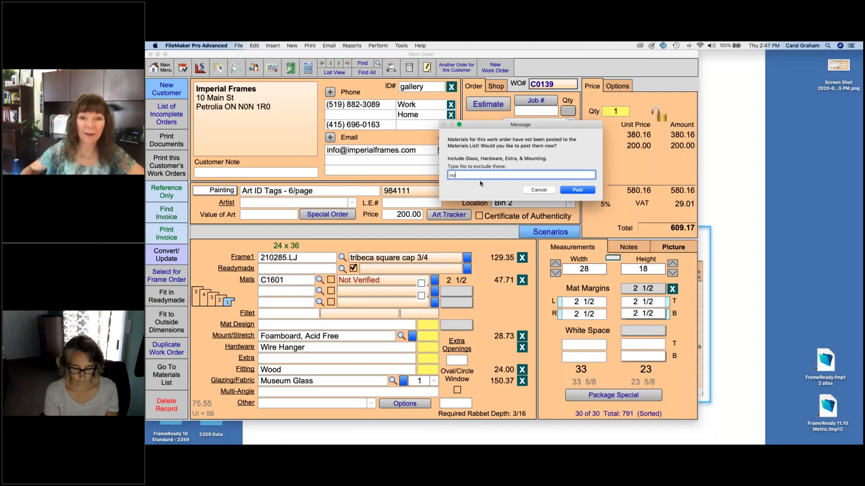
click(585, 191)
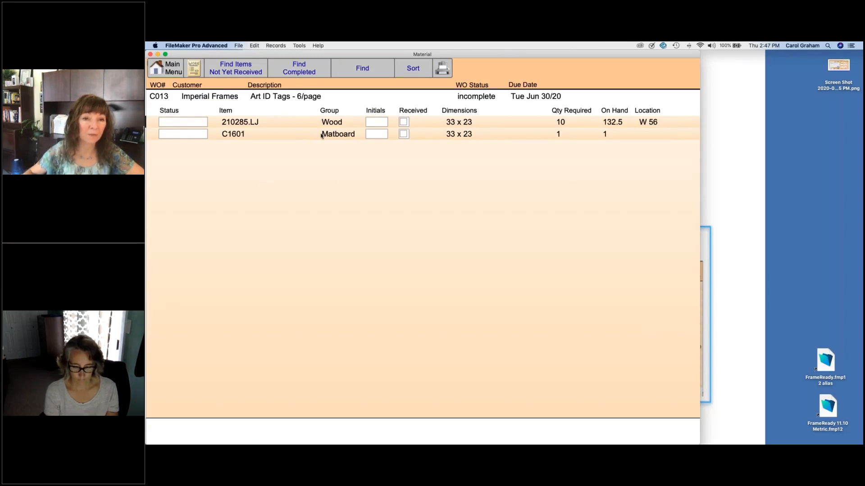
Step: Leave the moulding's status unset and return to work order C0139's detail form
click(197, 123)
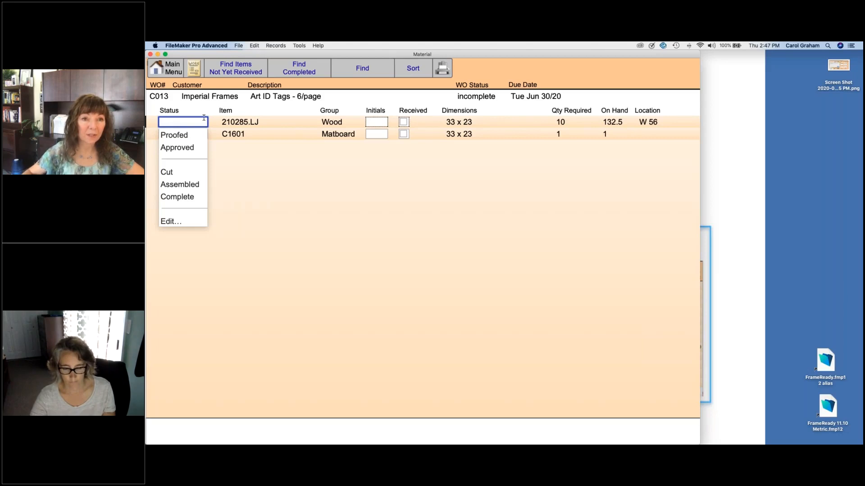
click(194, 71)
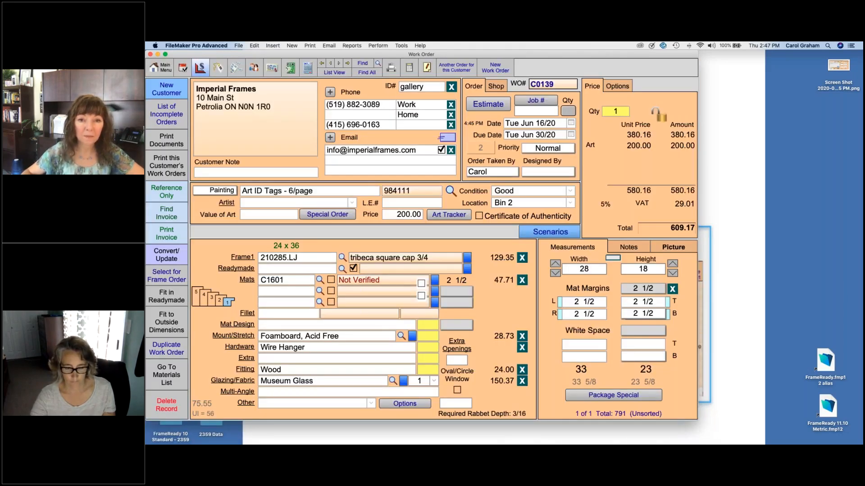
Step: In C0139's Art Tracker, replace the placeholder with three staff names in the Name list
click(455, 217)
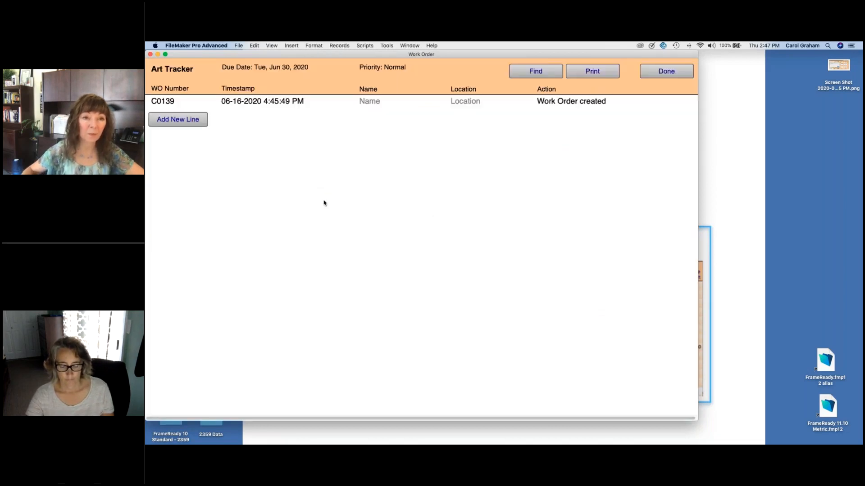
click(188, 120)
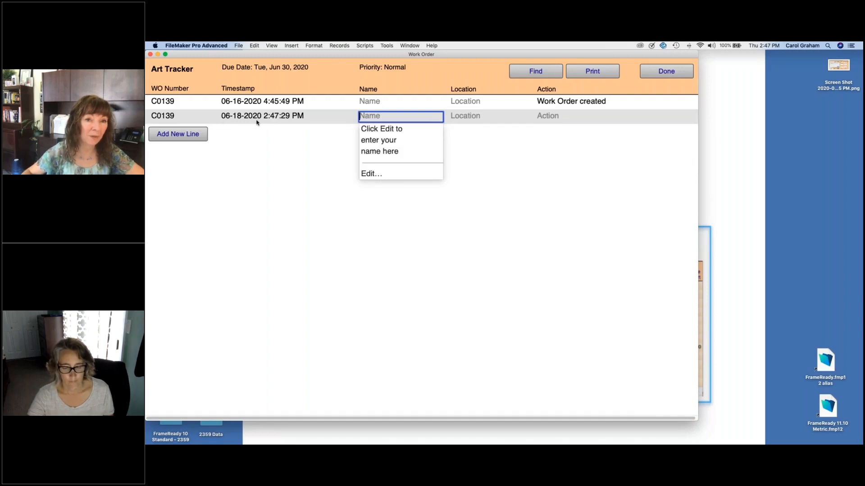
click(370, 174)
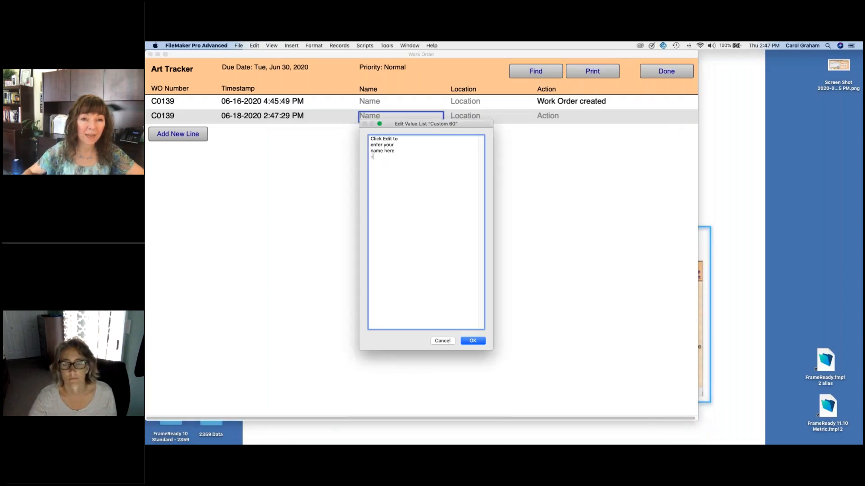
drag(396, 154, 366, 129)
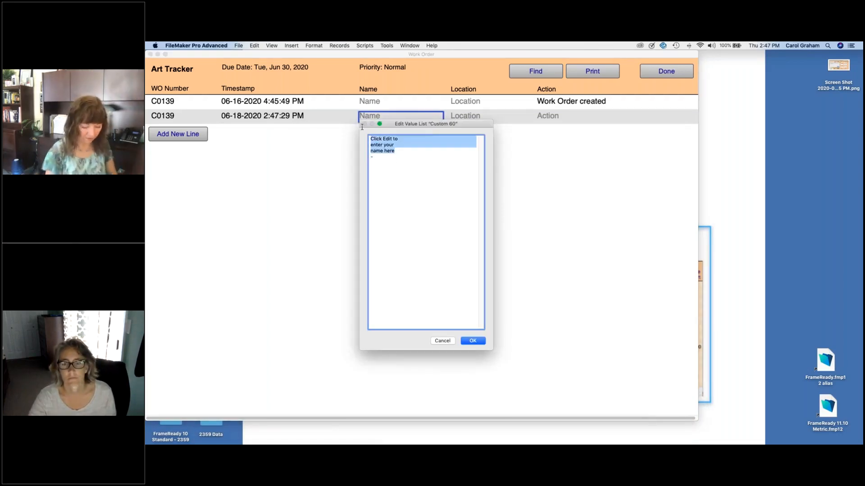
text(J)
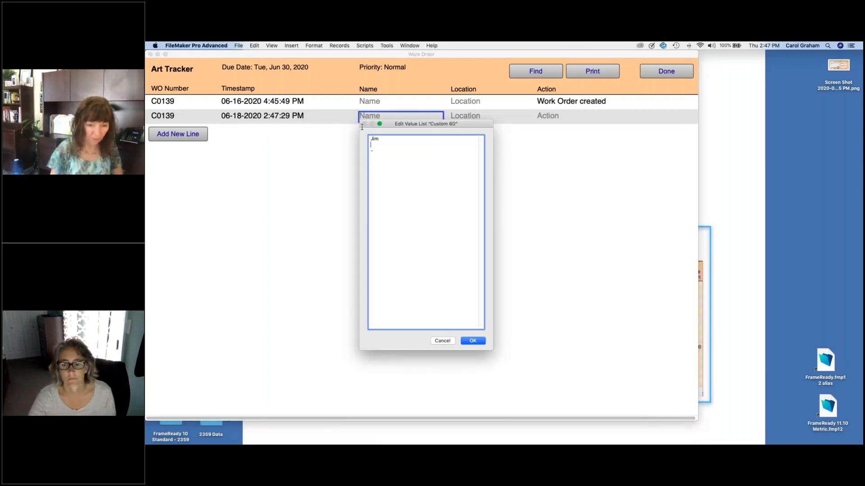
text(im)
key(Return)
text(Dave)
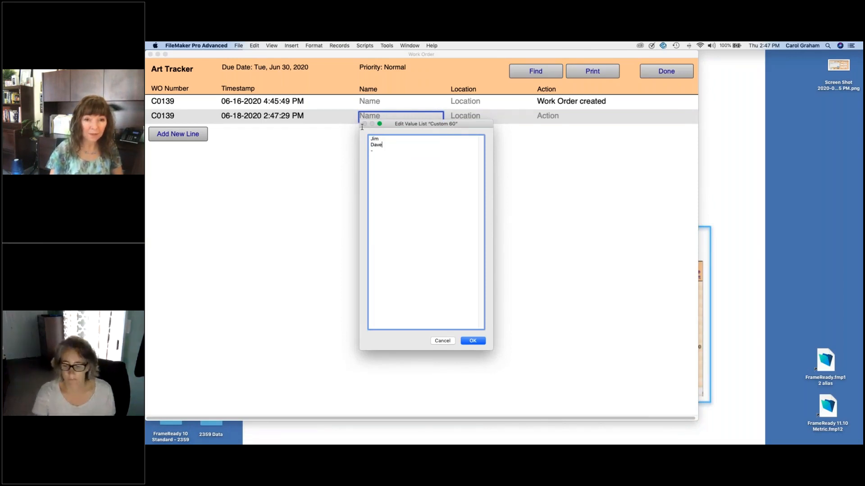
key(Return)
text(Pedr)
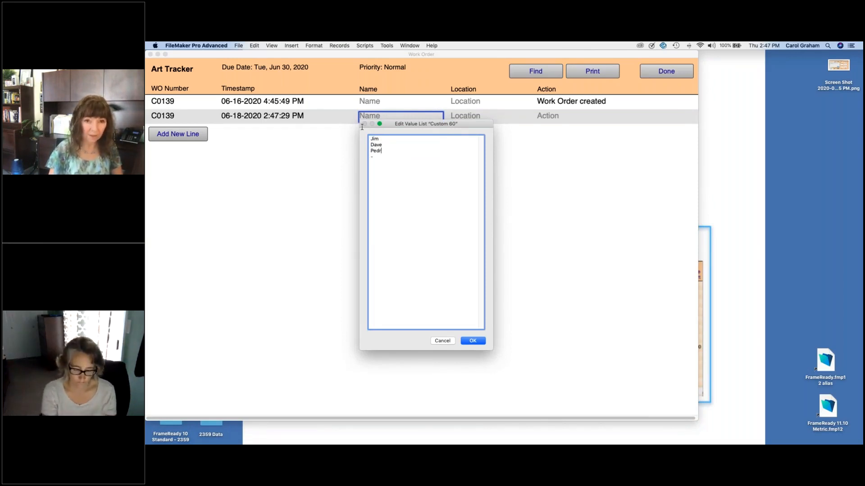
text(o)
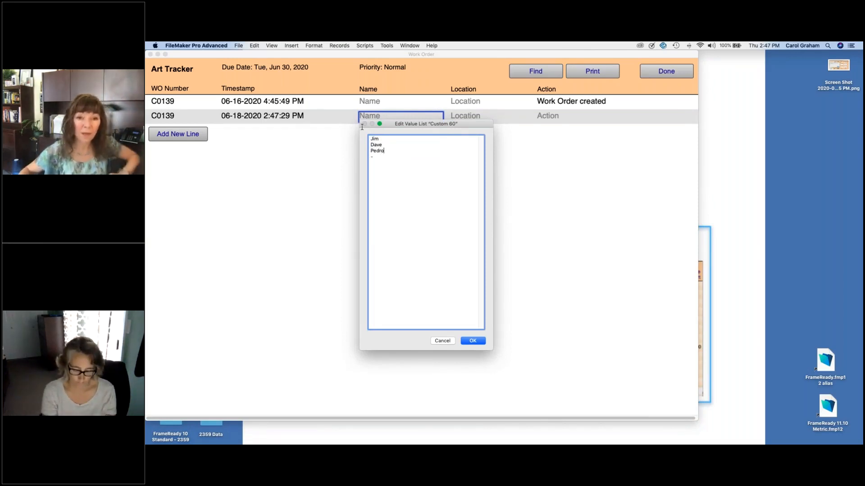
click(476, 344)
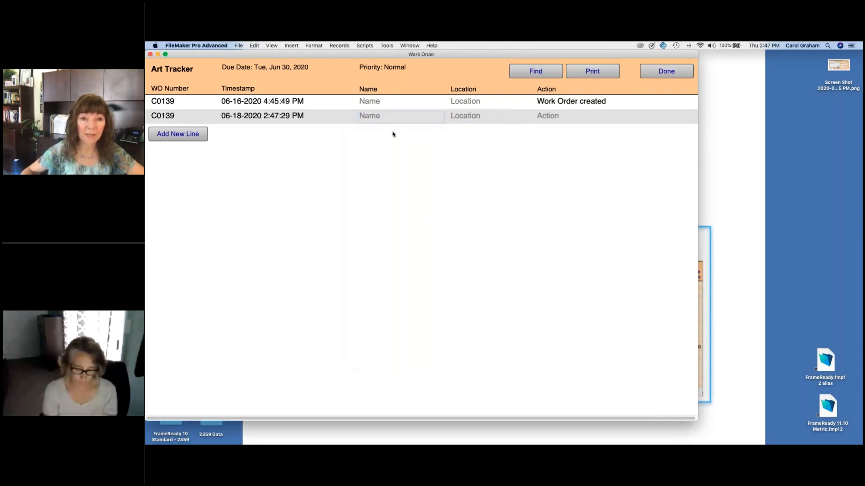
Step: Log a Frame cut line at Mount Table 1 under the first staff member
click(367, 130)
click(475, 117)
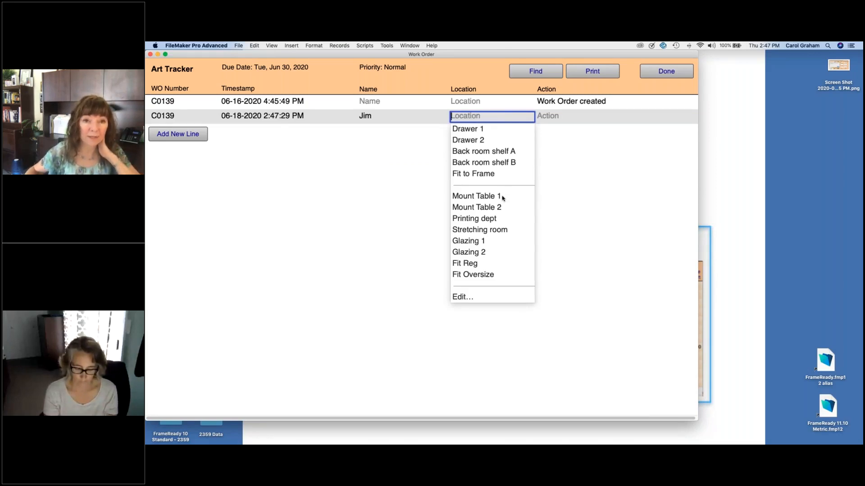
click(499, 197)
click(566, 116)
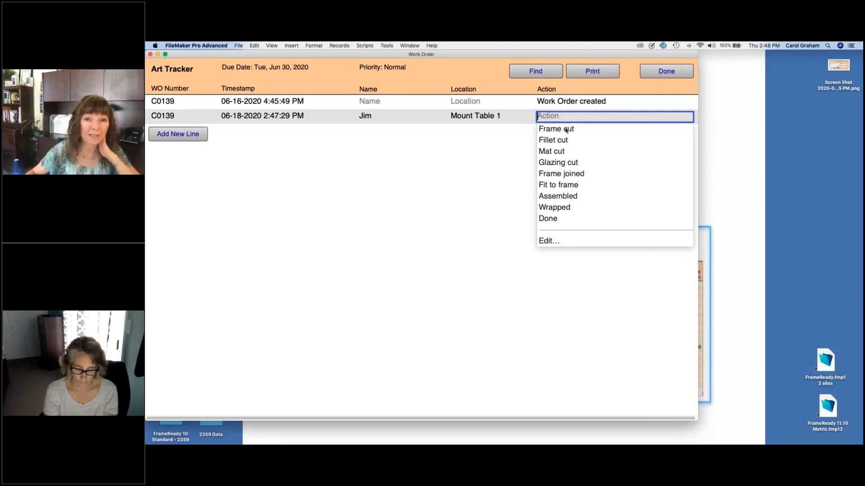
click(566, 131)
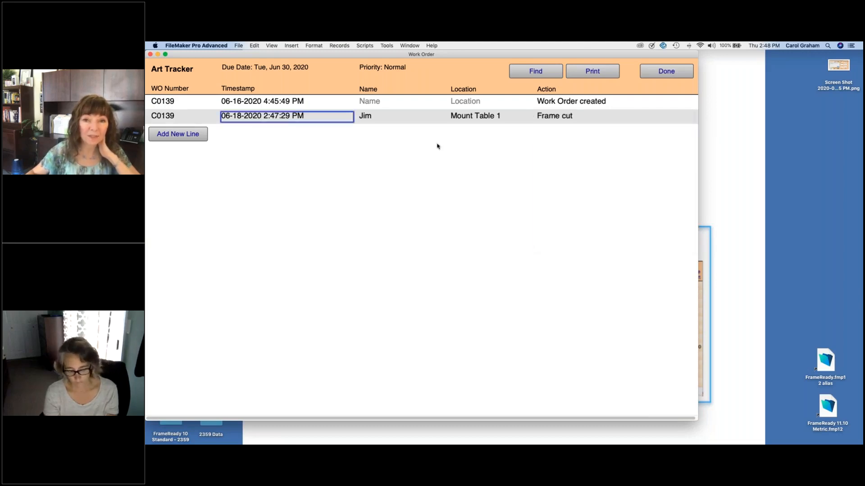
Step: Add a Stretching room line for the second staff member, leaving its action blank
click(191, 135)
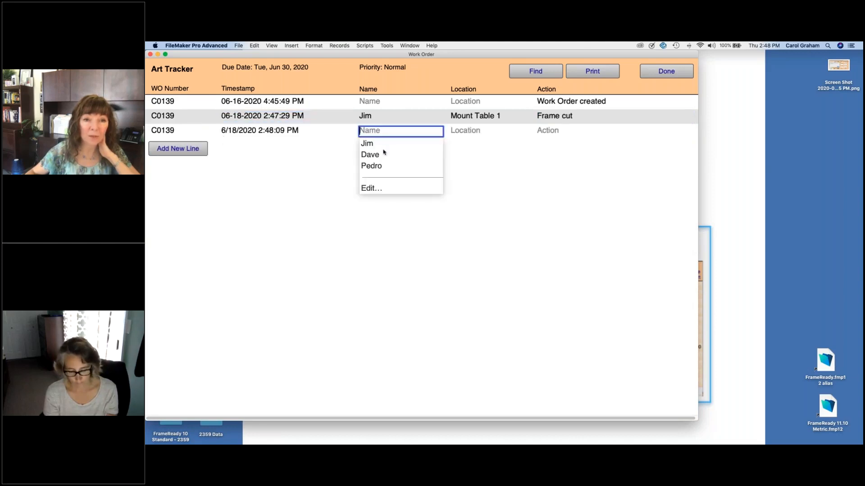
click(377, 156)
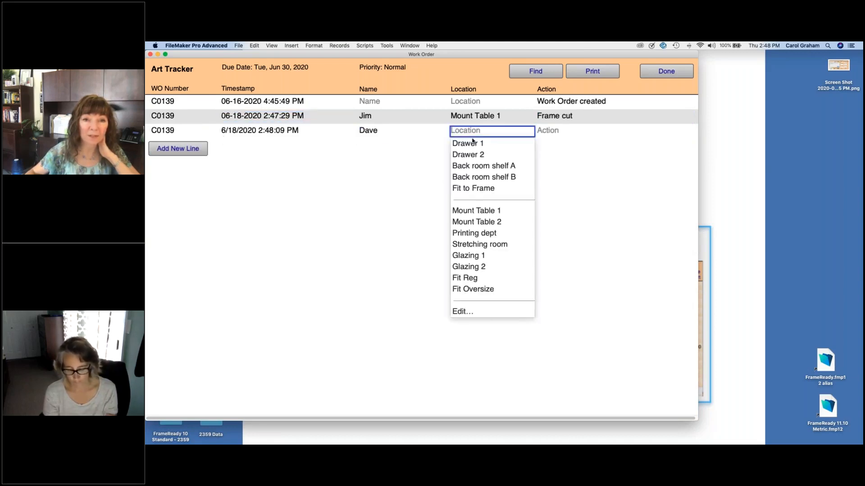
click(478, 244)
click(569, 132)
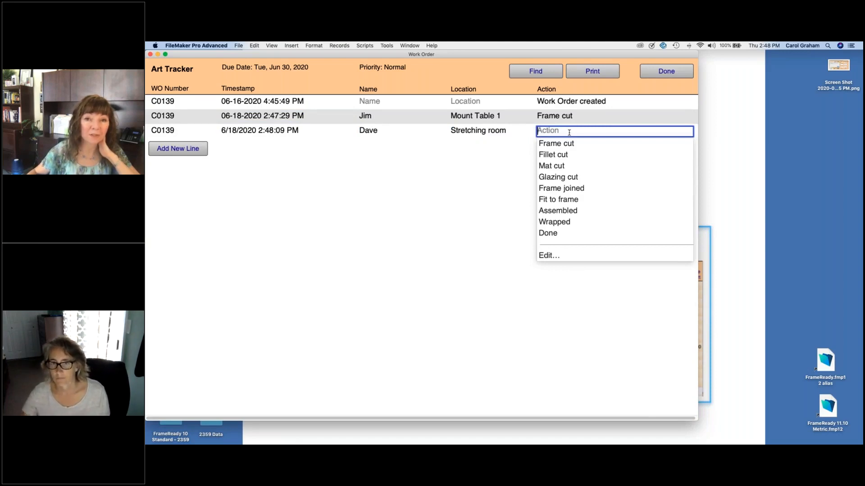
click(491, 172)
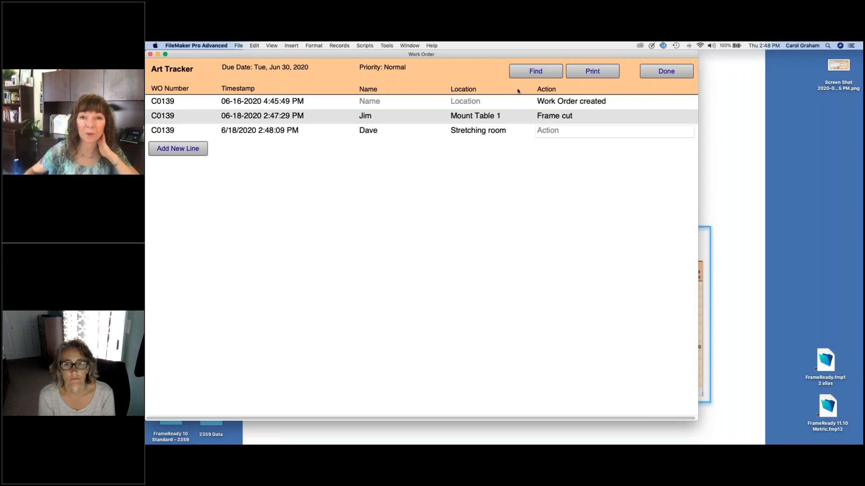
Step: Find the tracker lines logged by the first staff member, then close the Art Tracker
click(539, 73)
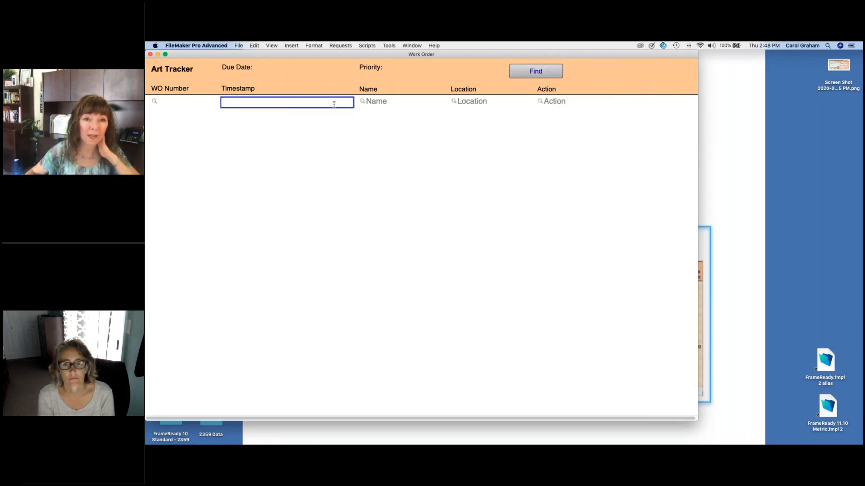
click(376, 102)
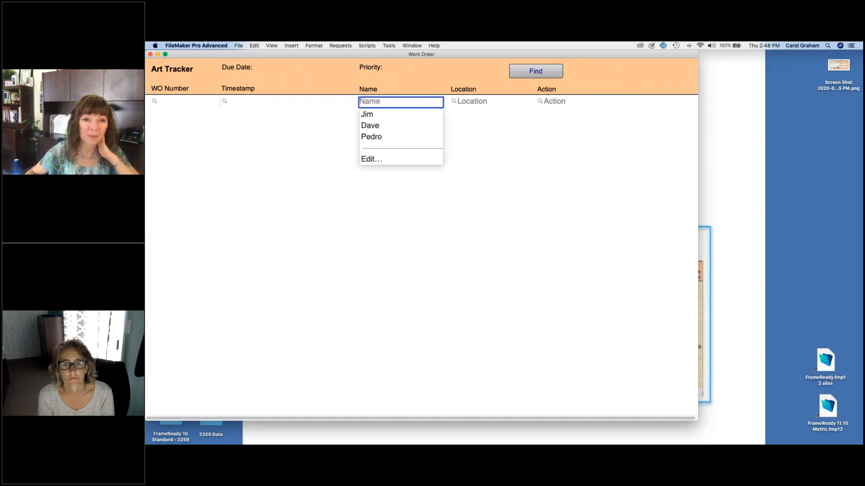
click(374, 115)
key(Tab)
click(525, 73)
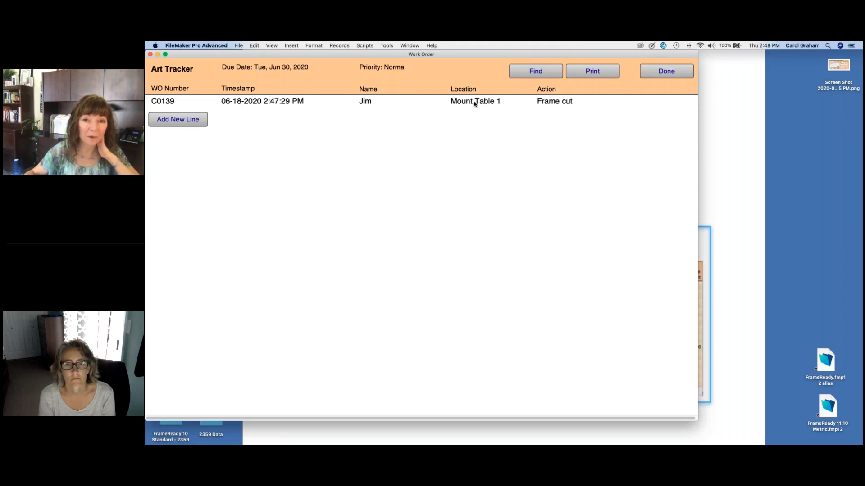
click(675, 72)
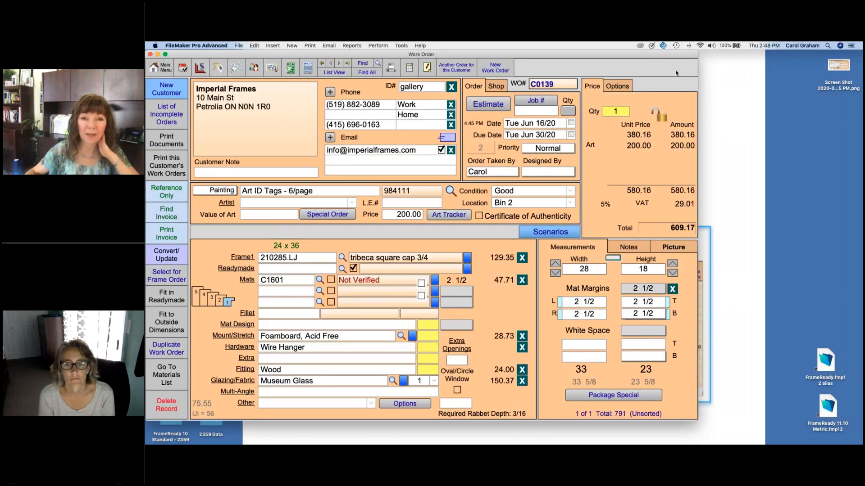
click(570, 203)
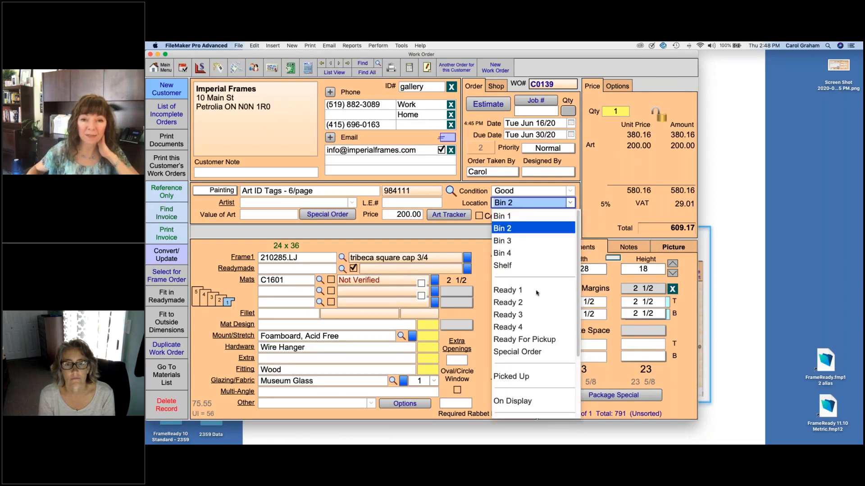
scroll(539, 306, down, 5)
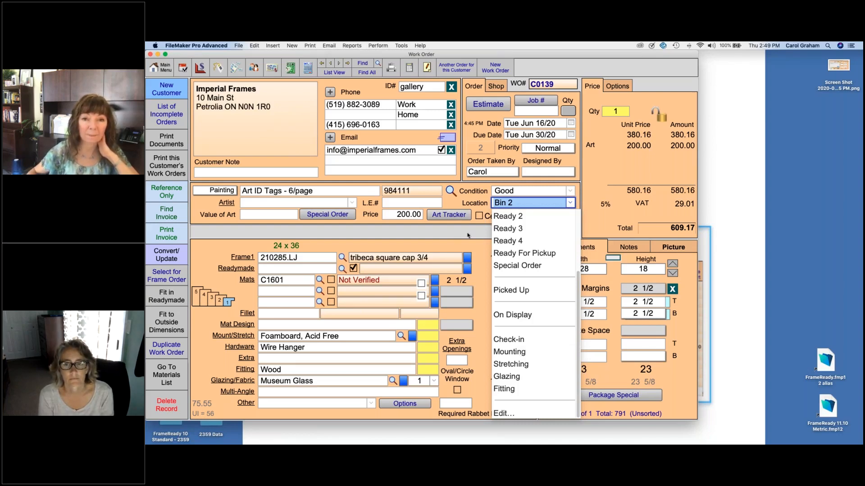
click(468, 235)
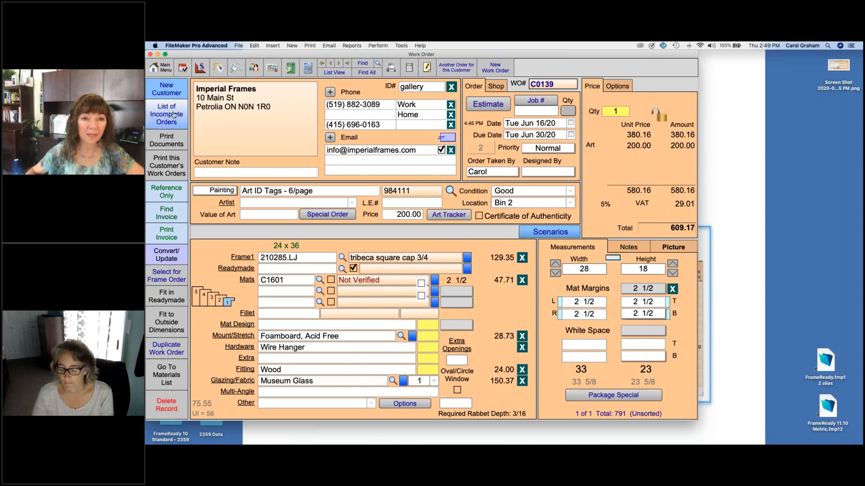
Step: List the incomplete work orders and set order C0095's location to Glazing
click(337, 73)
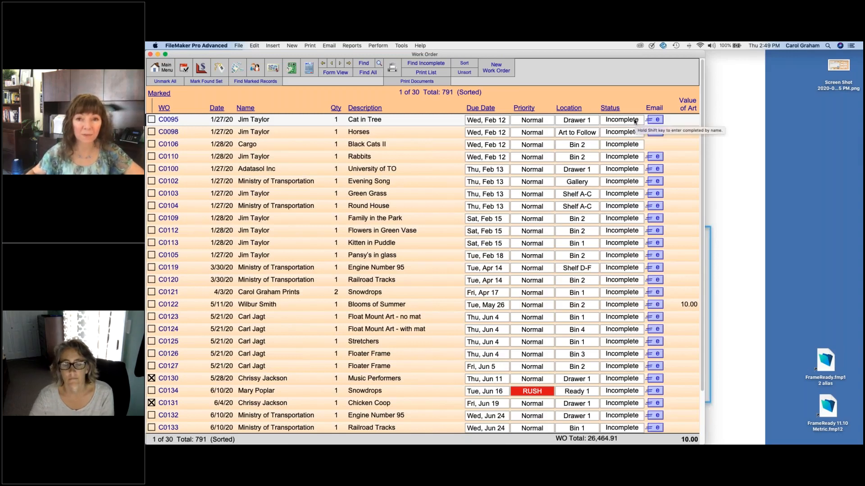
click(586, 119)
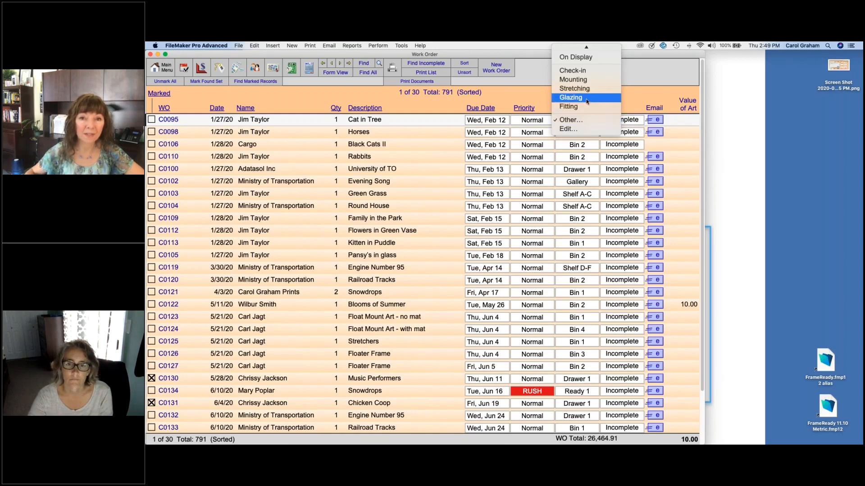
click(564, 99)
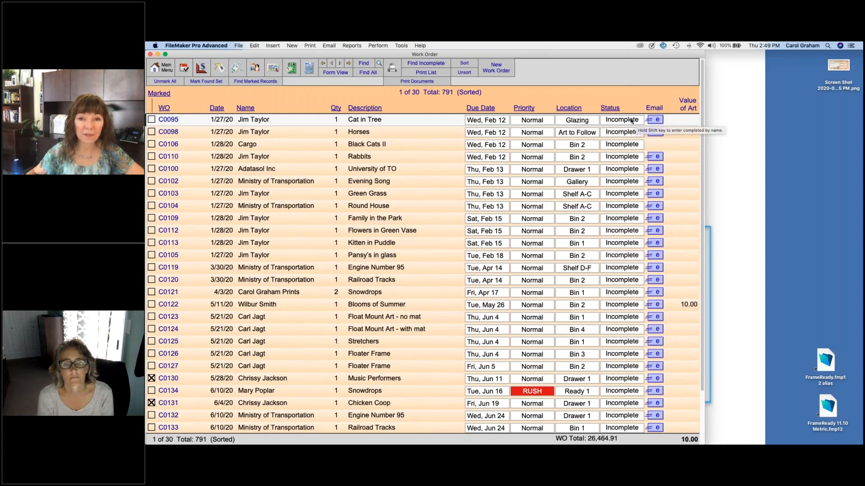
click(632, 121)
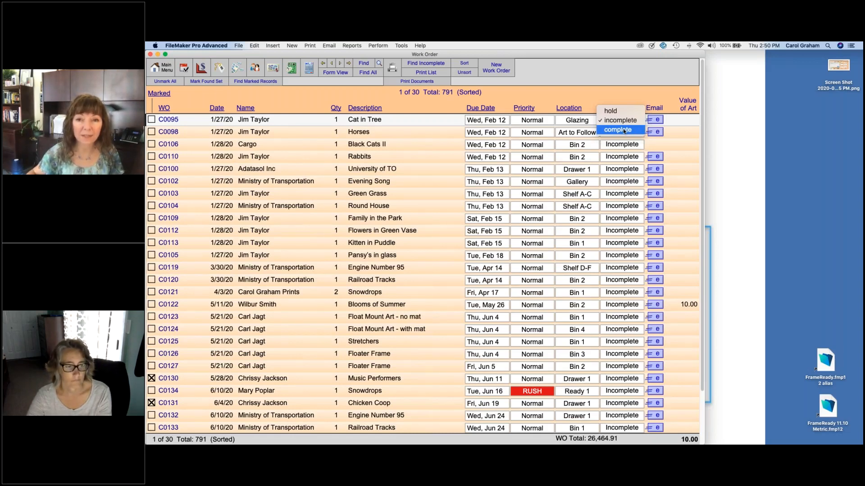
Step: Mark order C0095 Complete and record which staff member completed it
click(624, 130)
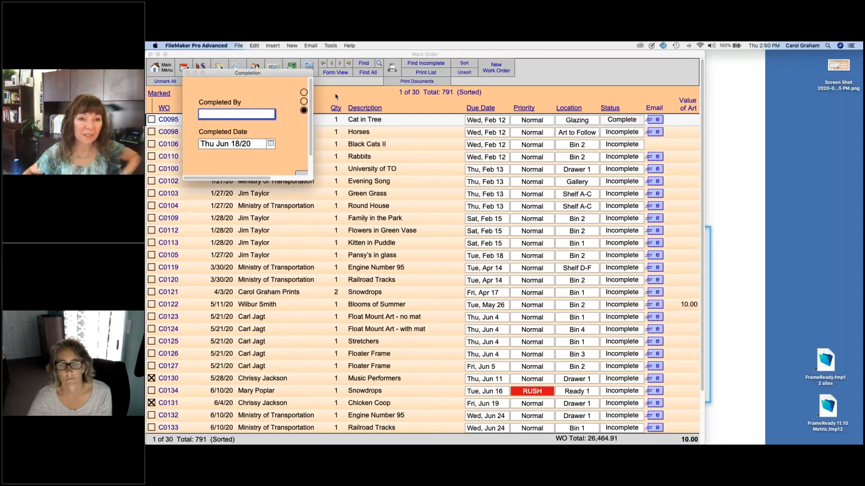
click(263, 115)
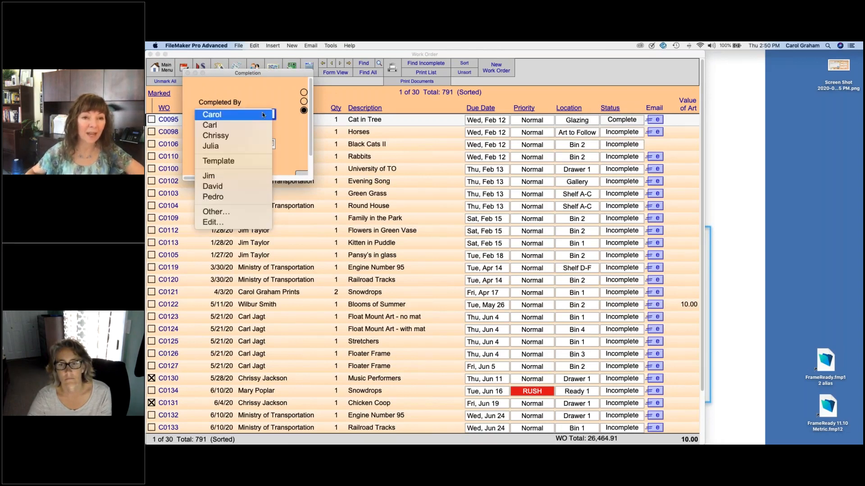
click(228, 177)
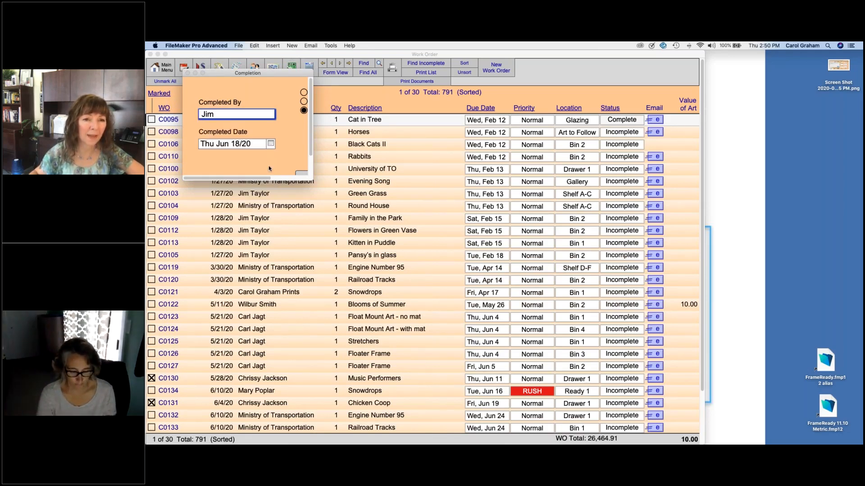
scroll(292, 168, right, 3)
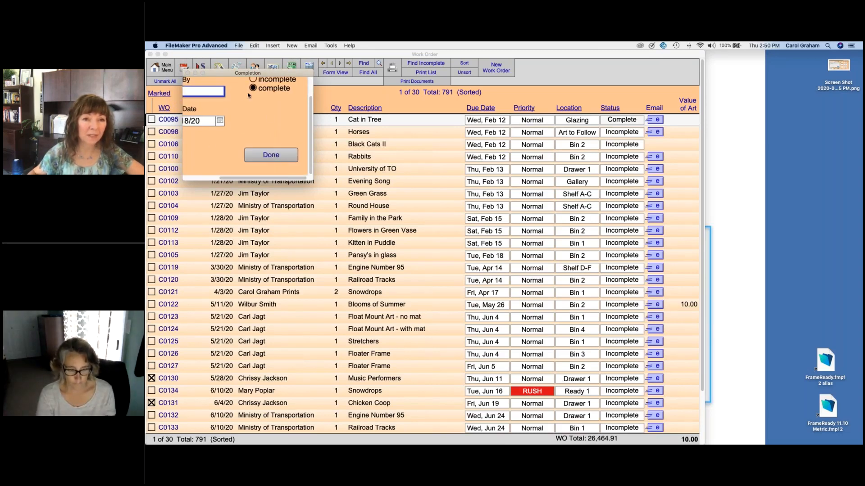
click(278, 157)
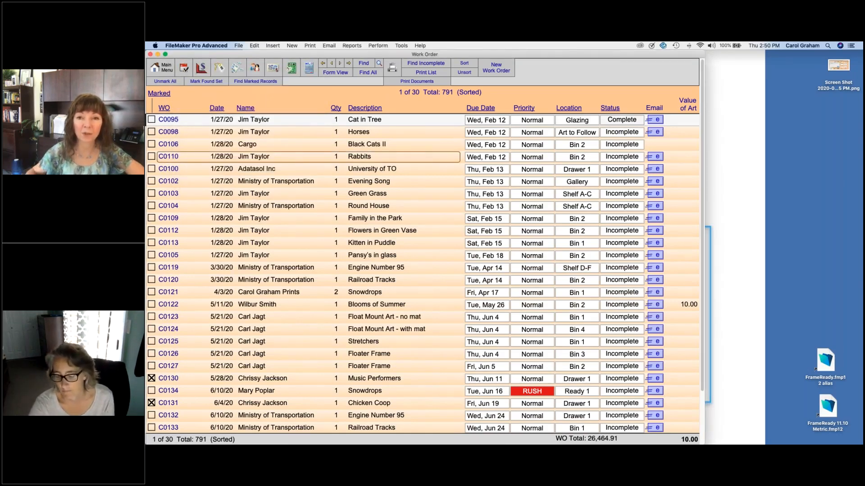
Step: Change order C0095's location from Glazing to Ready 3
click(367, 130)
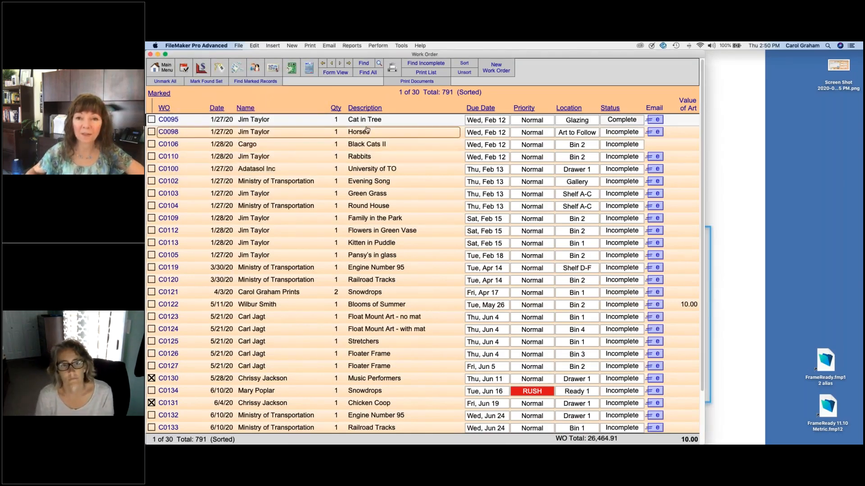
click(589, 120)
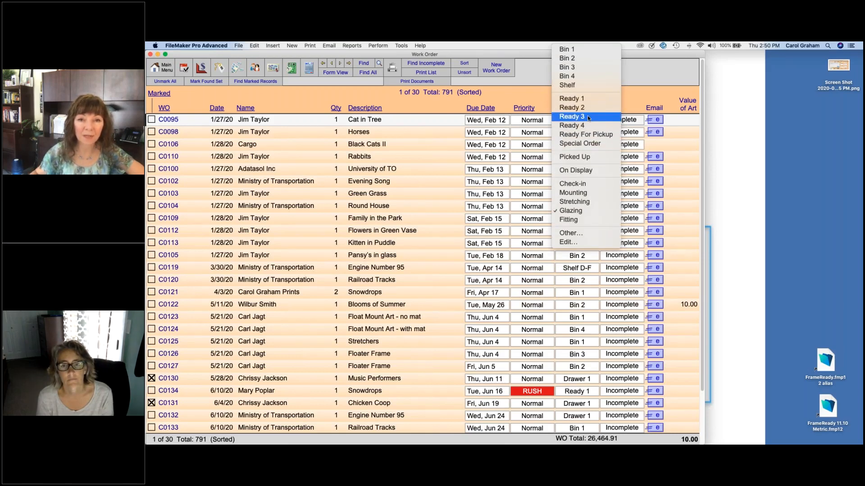
click(587, 117)
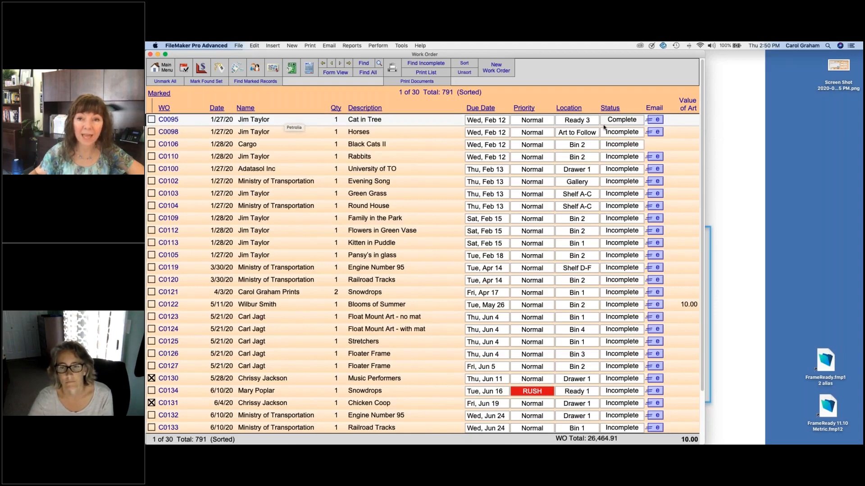
Step: Send order C0095's customer the 'Framing order is ready for pickup' email
click(656, 120)
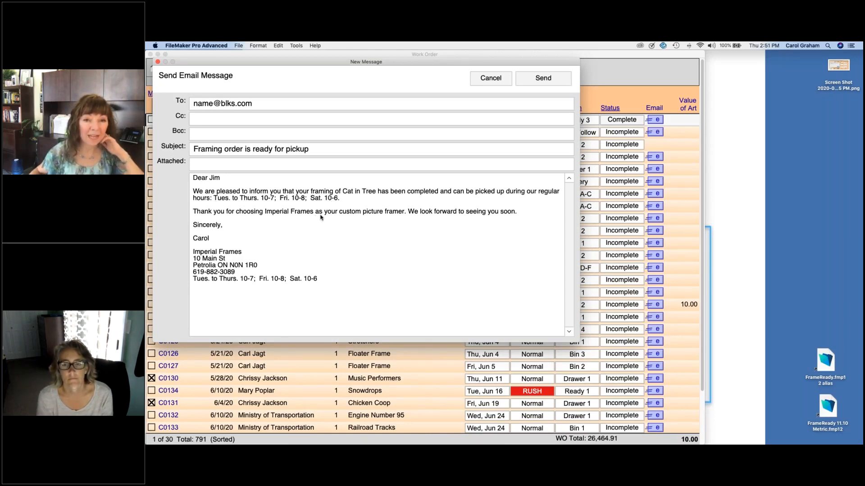
click(377, 199)
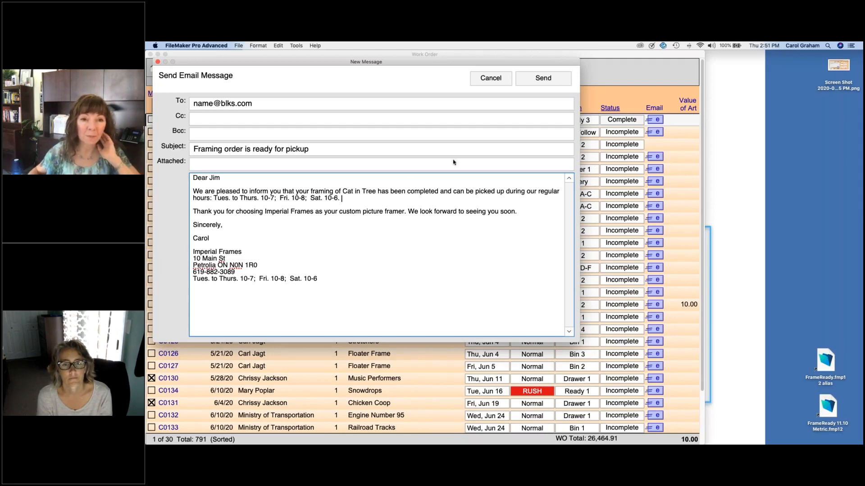
click(545, 79)
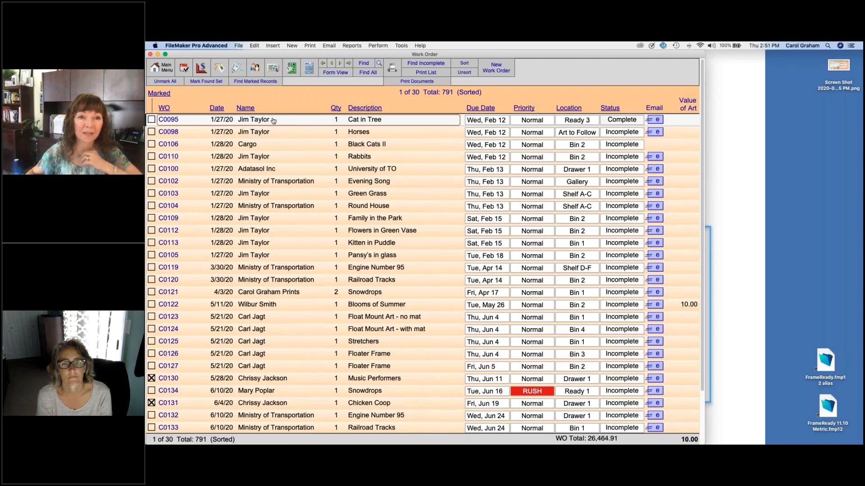
Step: Go from the Main Menu to the work order email message templates
click(166, 67)
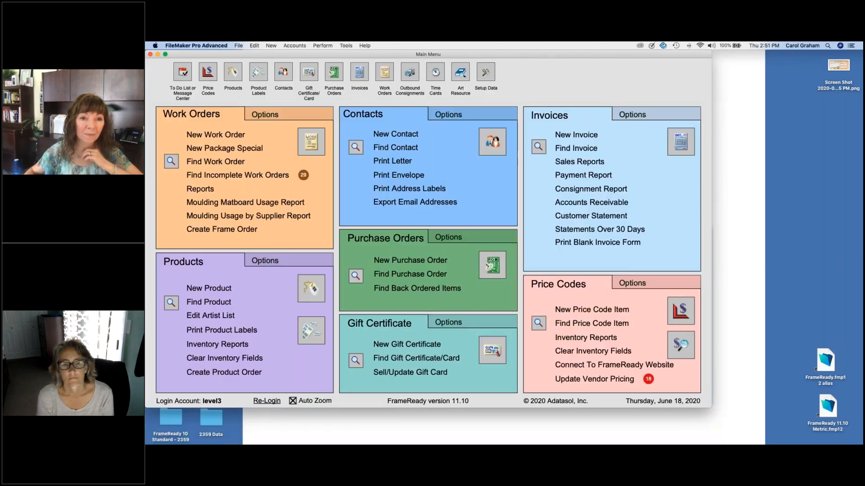
click(290, 116)
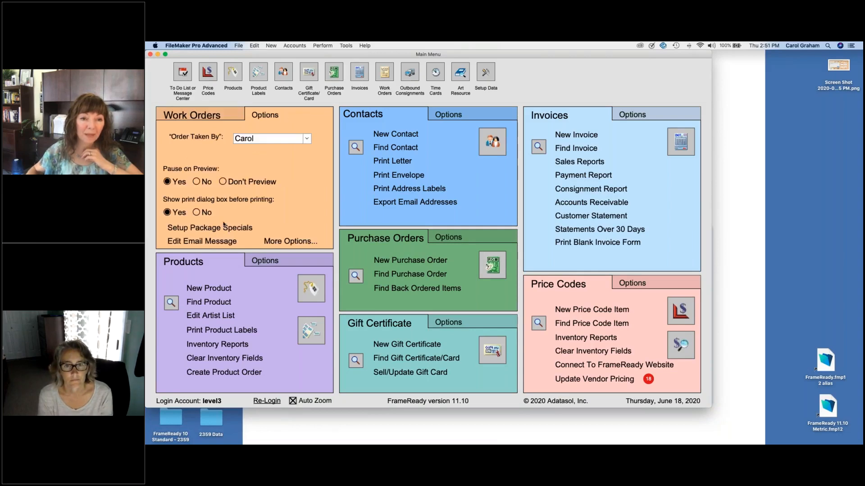
click(214, 243)
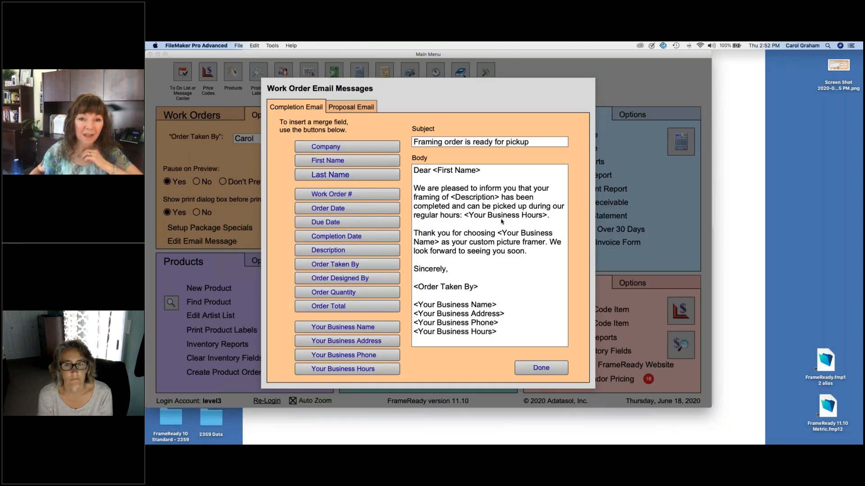
Step: Replace <Your Business Hours> in the completion email with its merge field plus a period
click(546, 216)
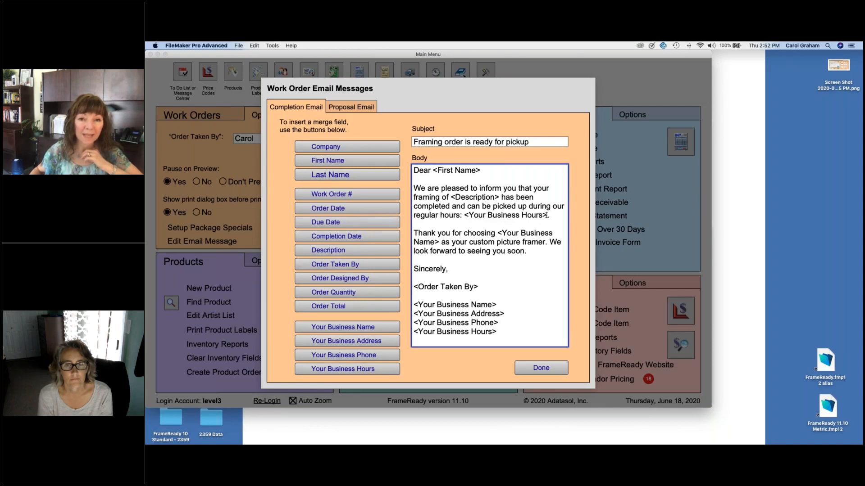
drag(546, 216, 465, 215)
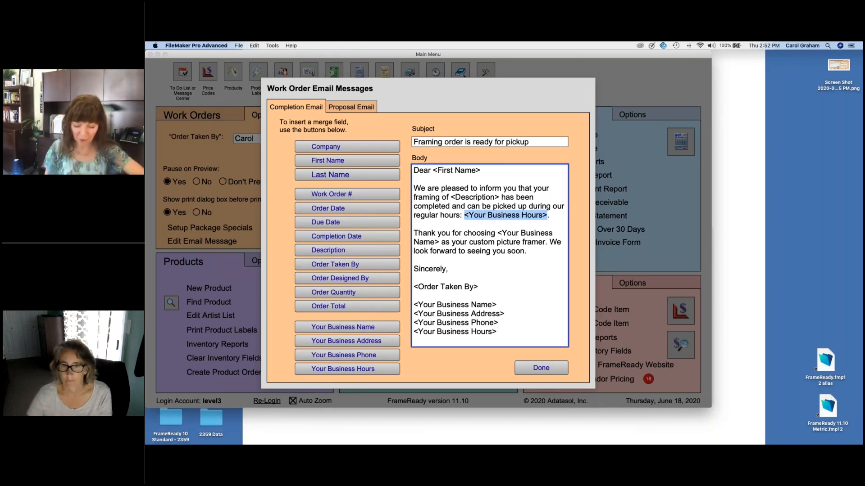
key(BackSpace)
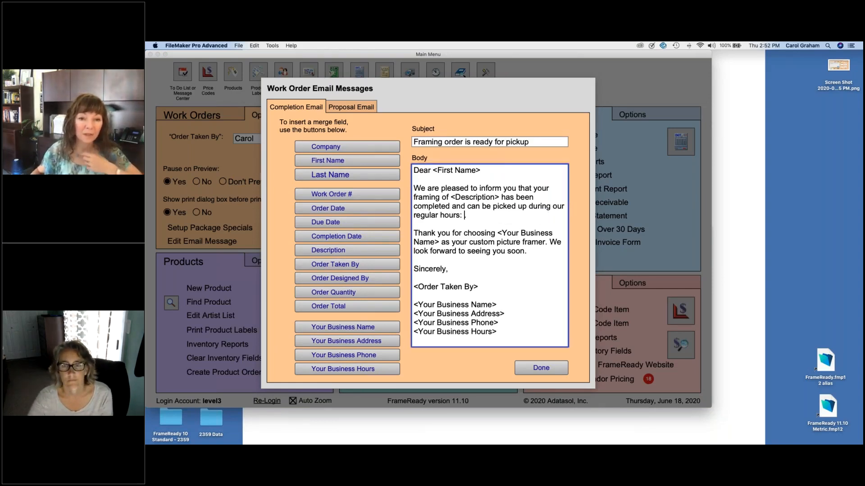
click(347, 369)
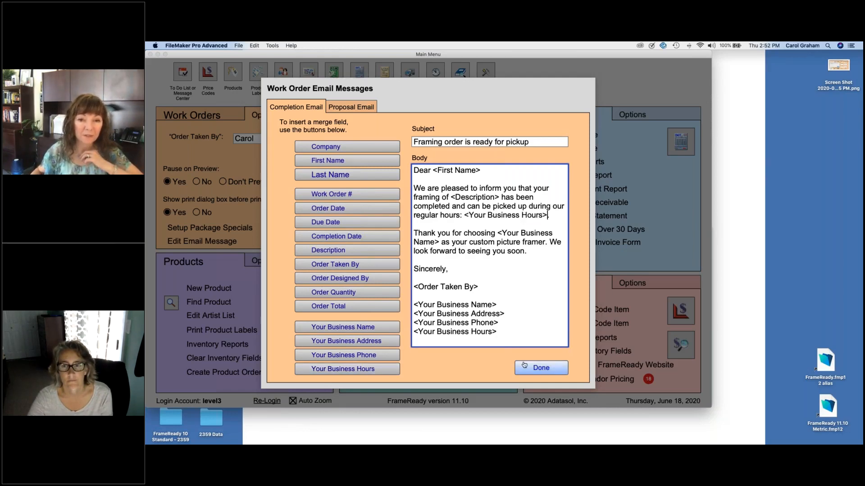
text(.)
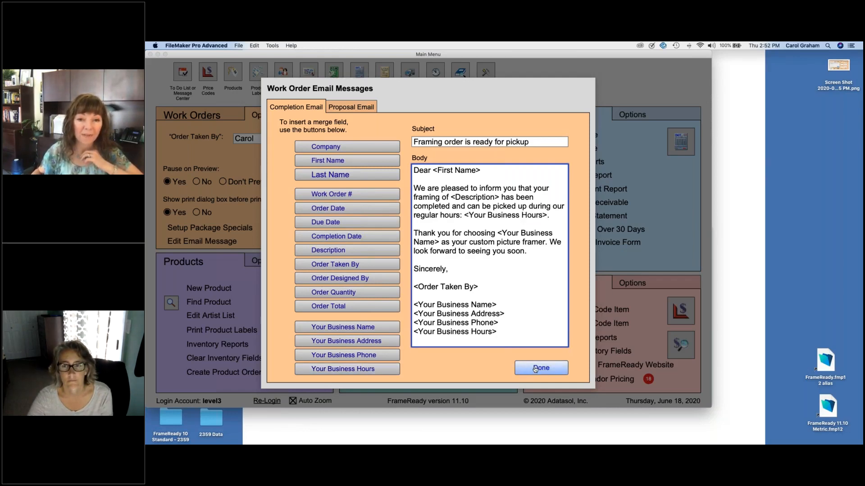
click(535, 368)
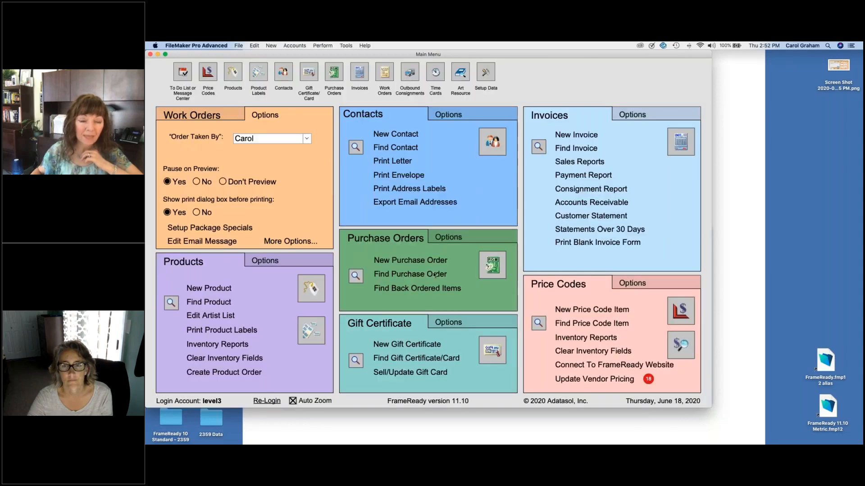
click(233, 116)
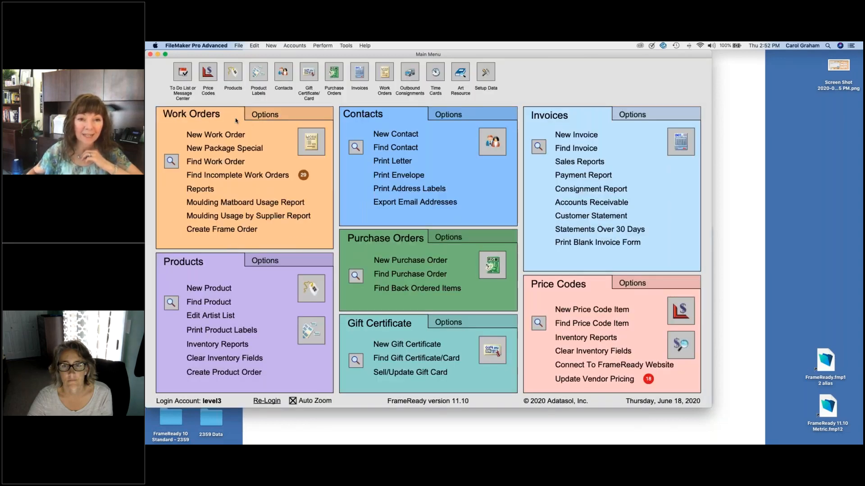
Step: Open work order C0095 (Cat in Tree) from the Work Orders list, keeping Carol as order taker
click(311, 143)
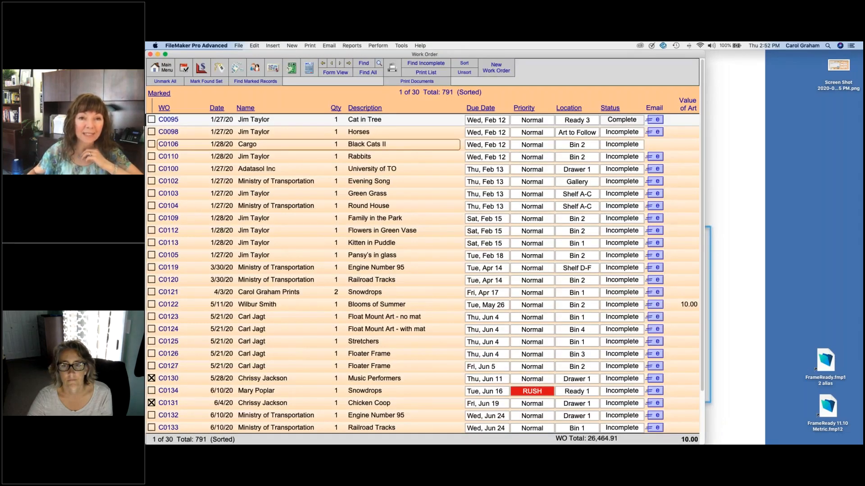
click(386, 120)
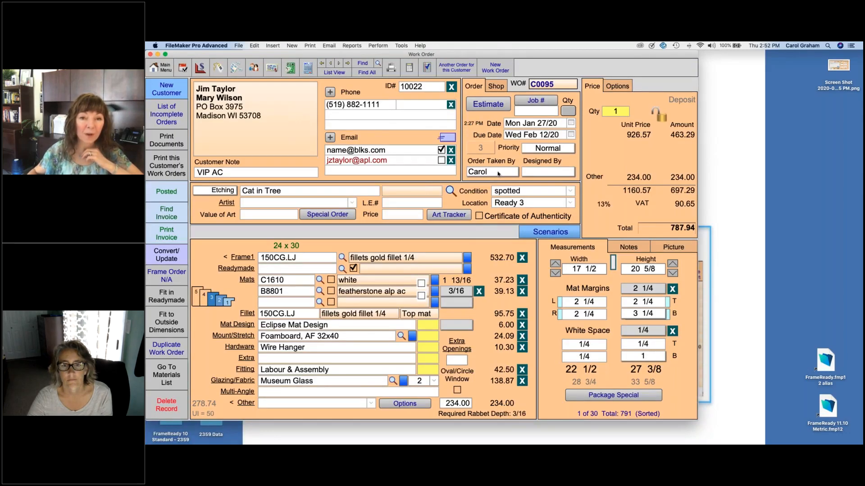
click(499, 172)
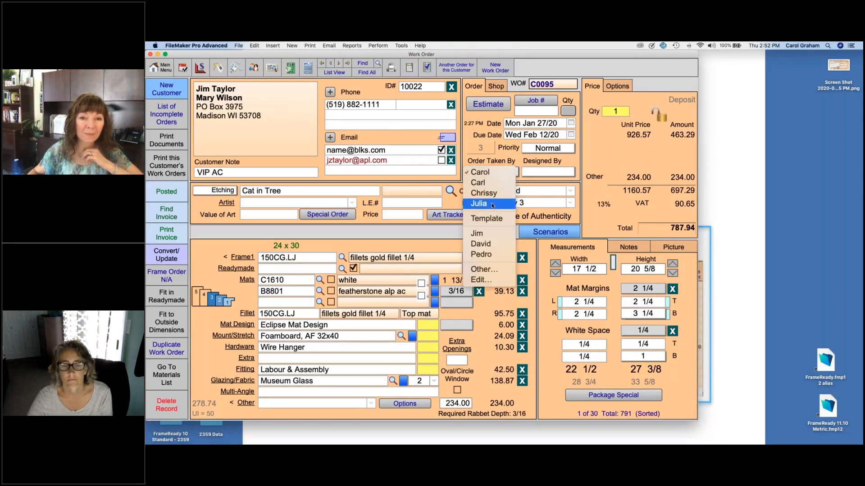
click(495, 175)
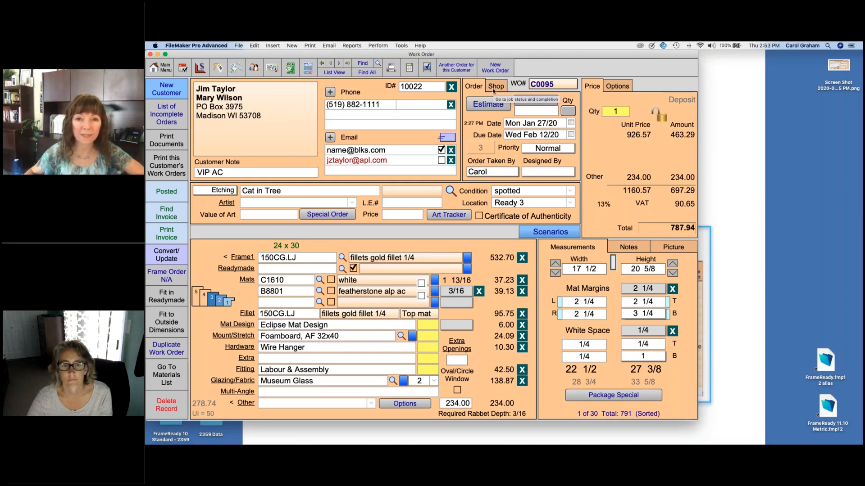
Step: Mark the next order, C0098, Complete by Jim, then return to the Main Menu
click(339, 64)
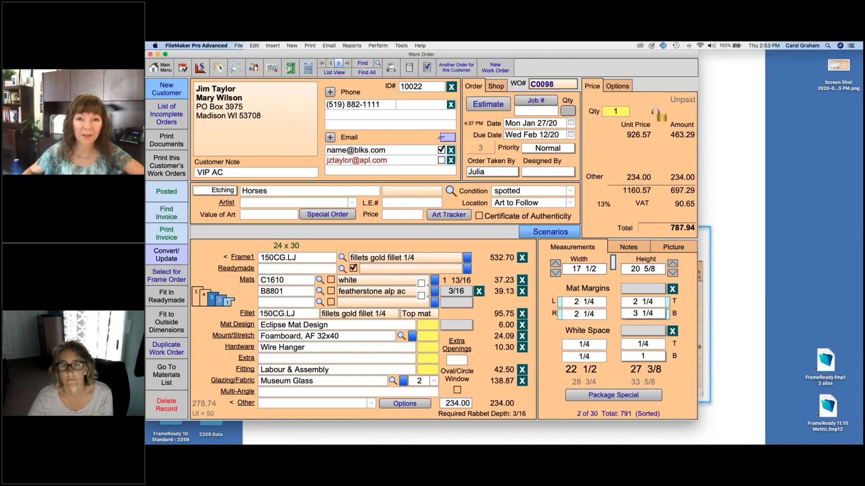
click(496, 87)
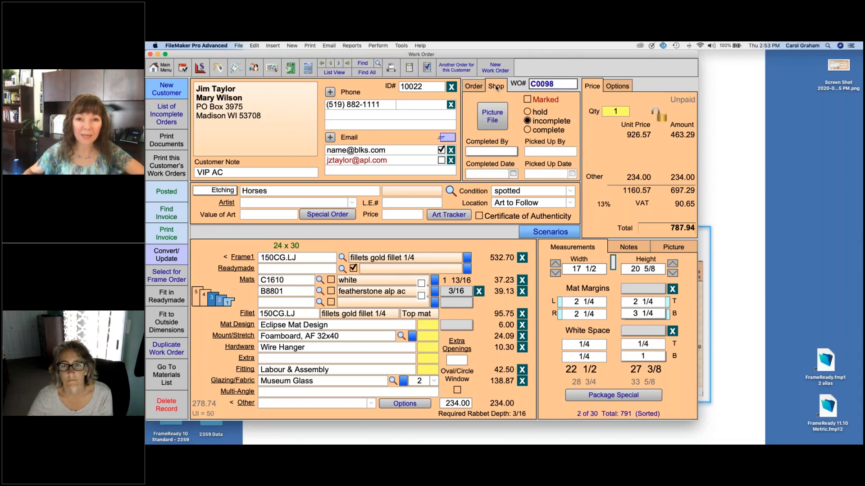
click(527, 130)
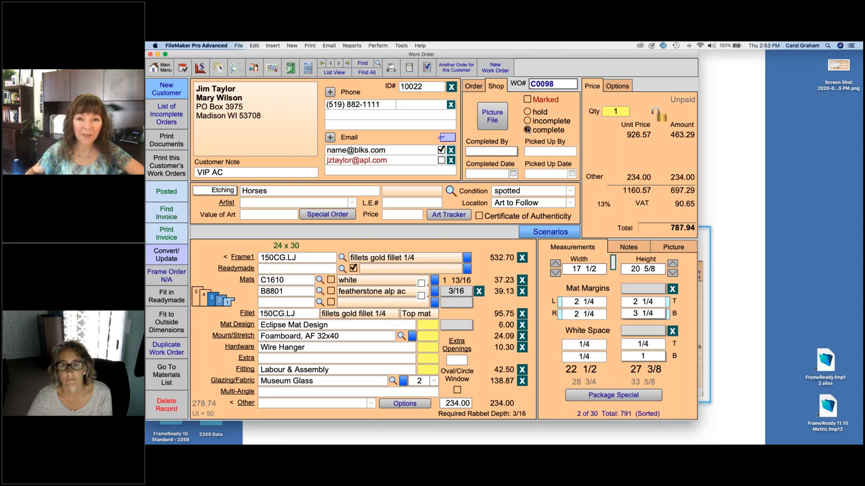
click(493, 154)
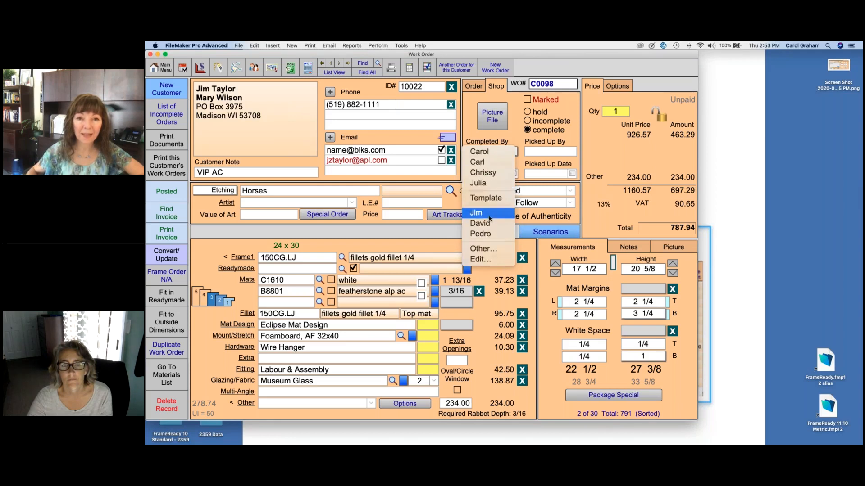
click(489, 218)
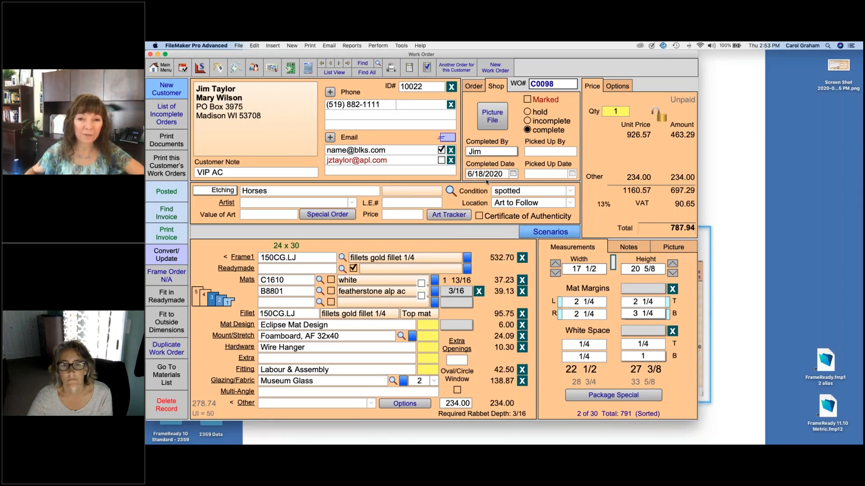
click(563, 154)
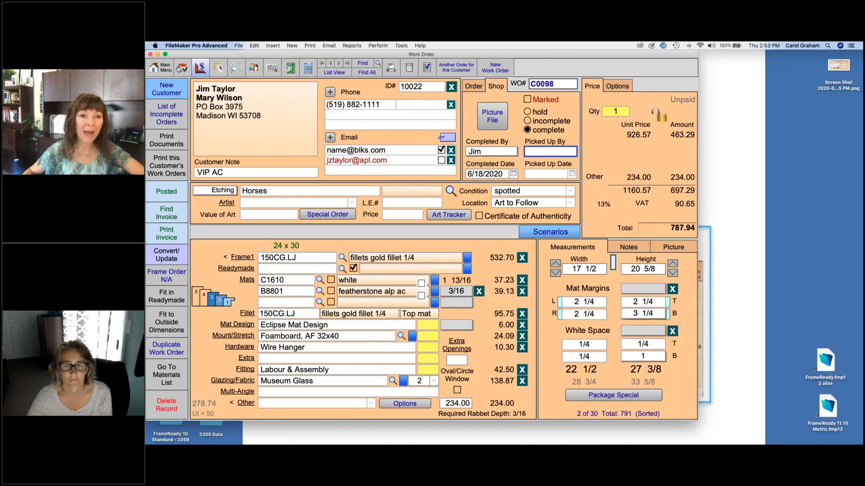
click(160, 67)
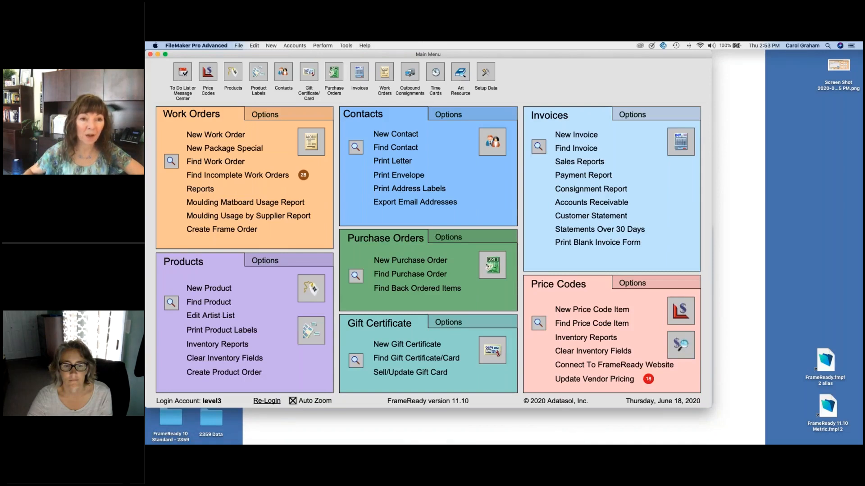
Step: Find work orders with description 'cat' and first name J, then open C0095
click(211, 162)
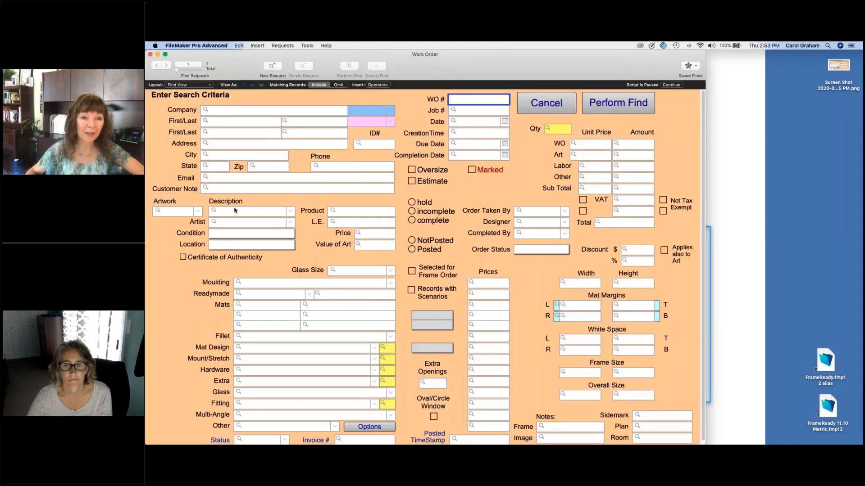
text(cat)
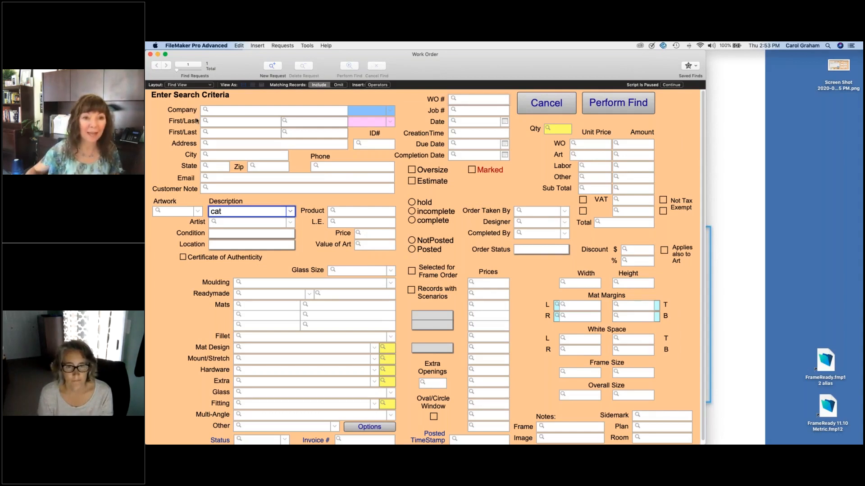
click(216, 121)
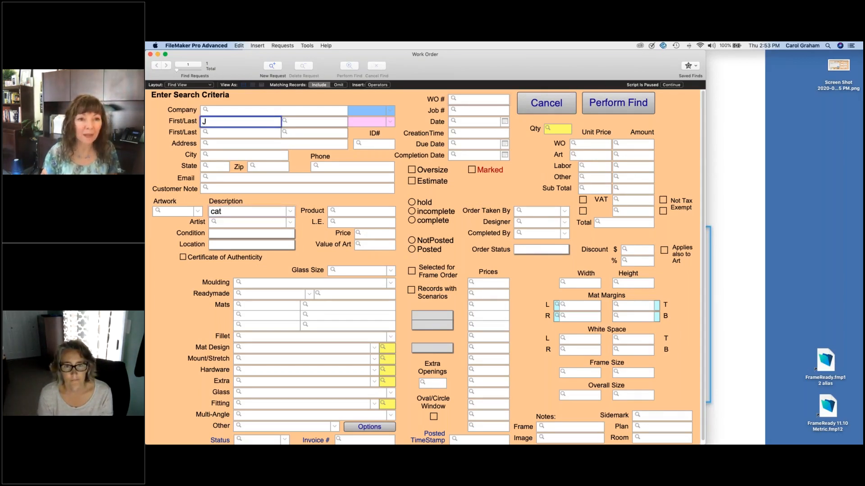
key(Return)
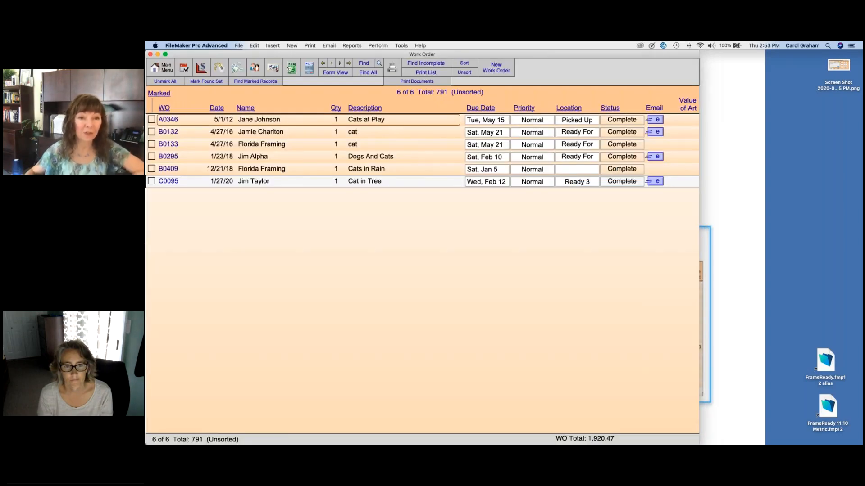
click(362, 183)
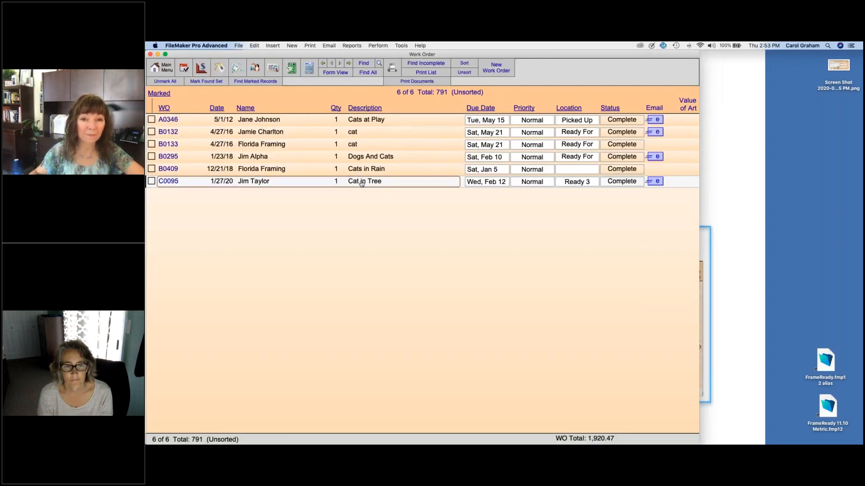
click(362, 183)
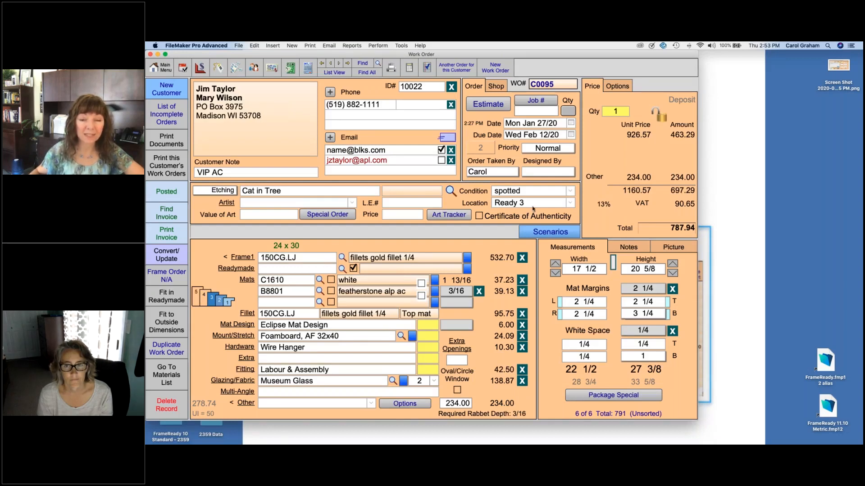
mouse_move(530, 208)
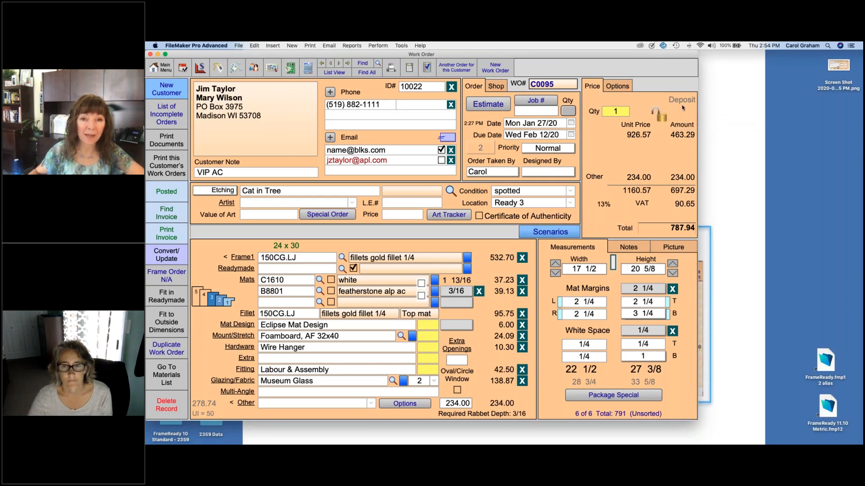
Step: Set order C0095's location to Picked Up
click(569, 205)
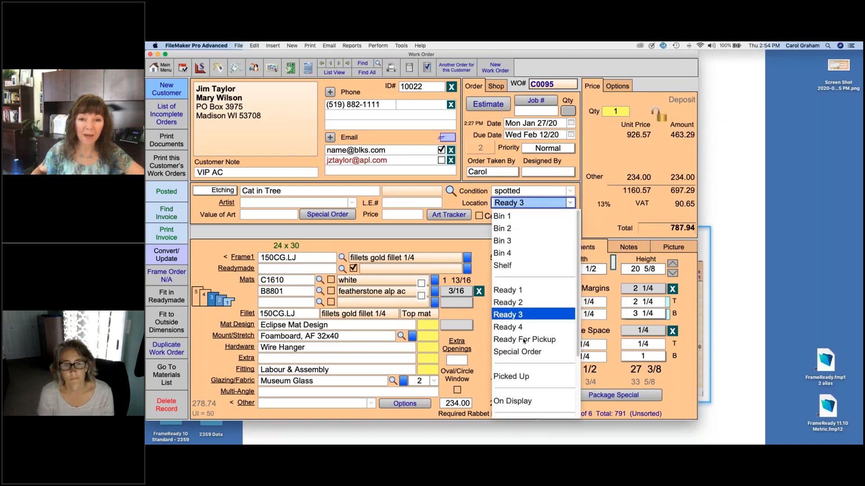
click(514, 376)
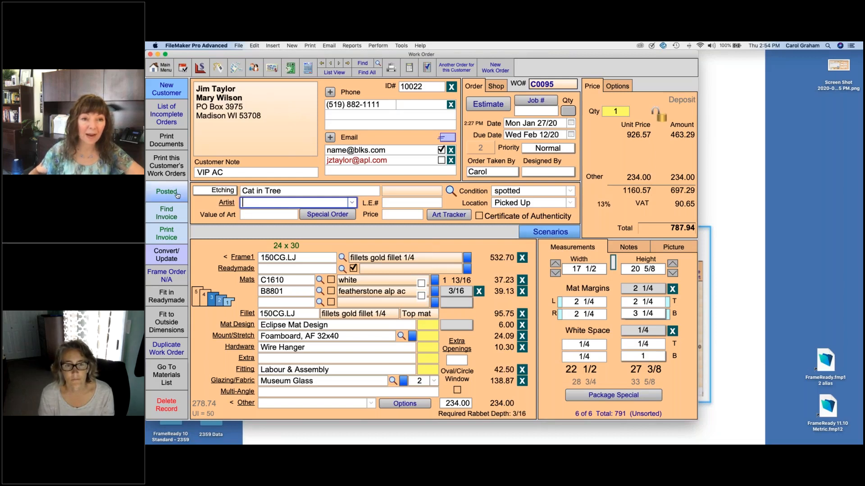
mouse_move(175, 194)
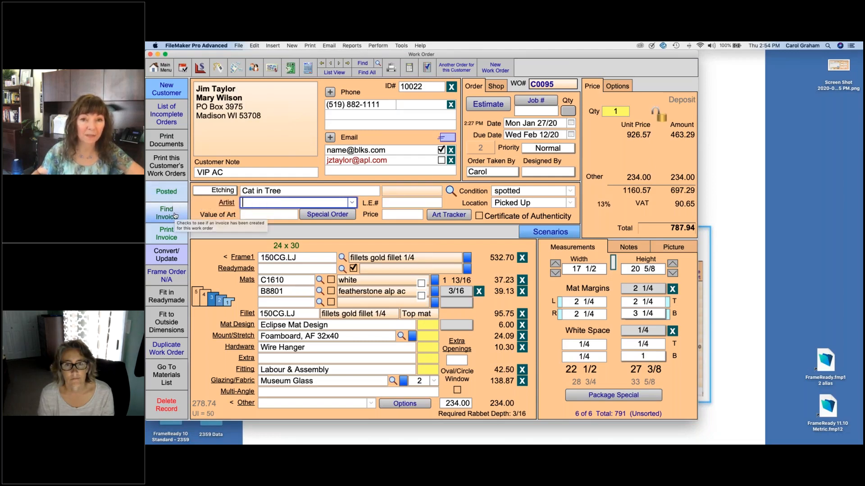
Step: Record Jim as having picked up the order on 6/18/2020 and open its invoice
click(496, 86)
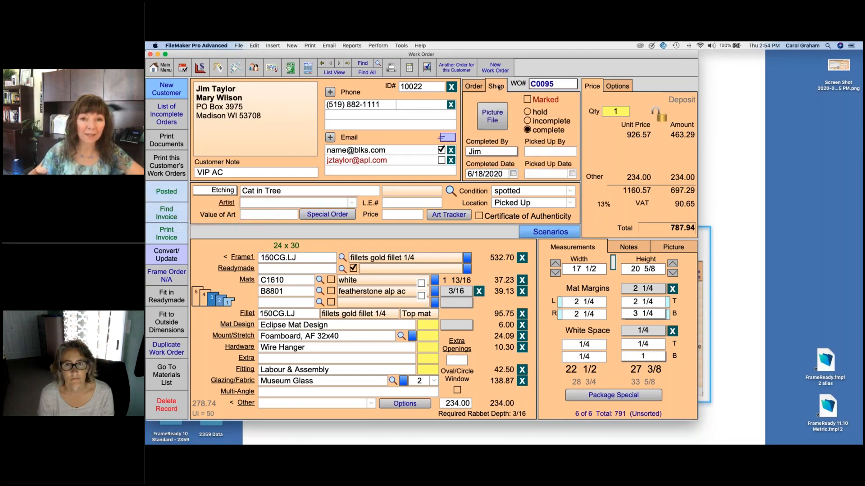
click(558, 152)
text(Jim)
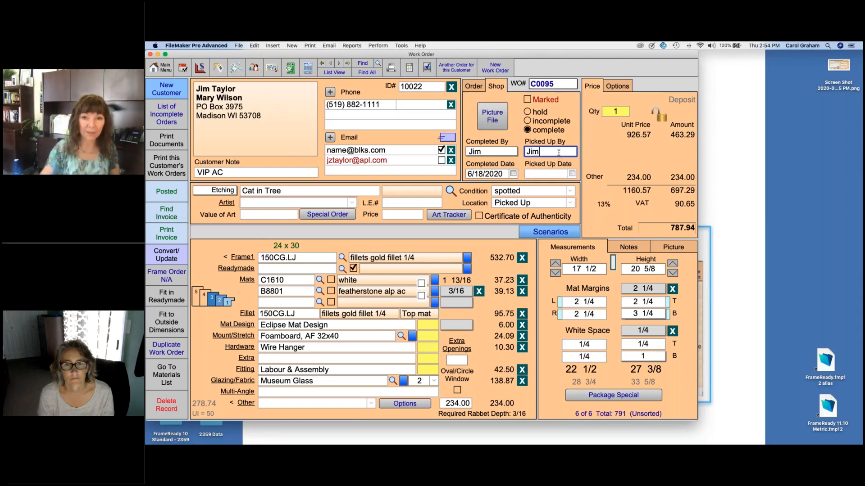
click(572, 174)
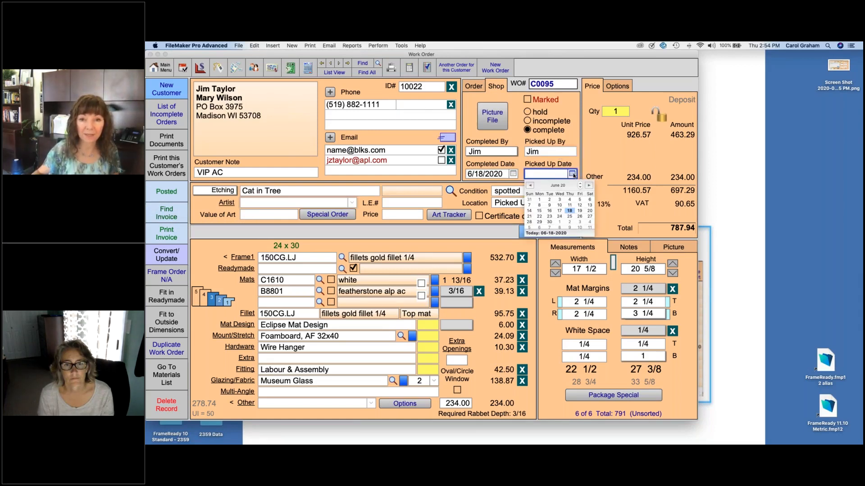
click(569, 211)
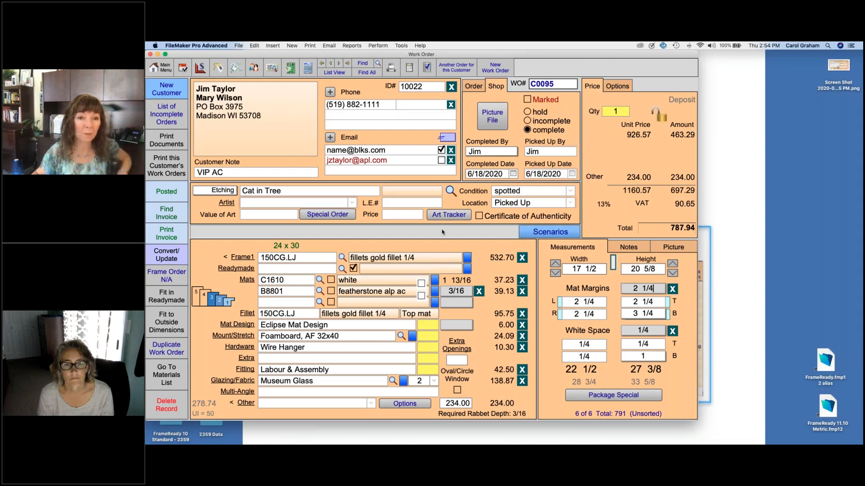
click(174, 216)
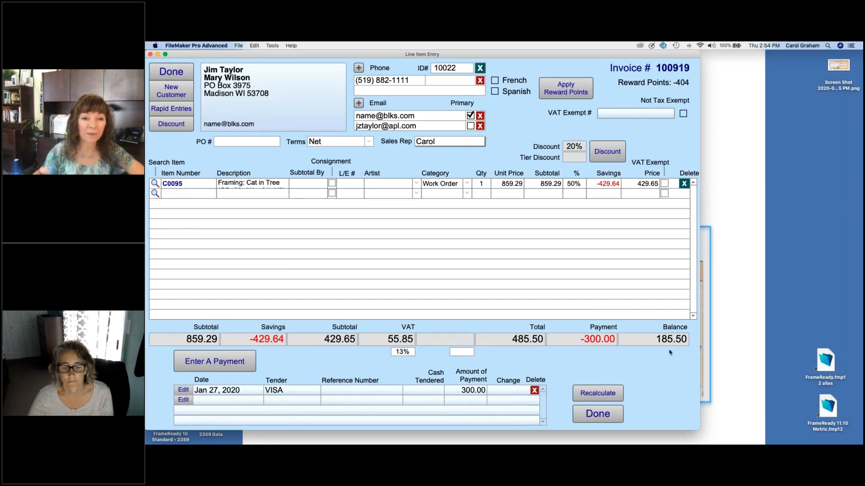
Step: Pay the 185.50 invoice balance with Discover and preview the invoice without printing
click(214, 362)
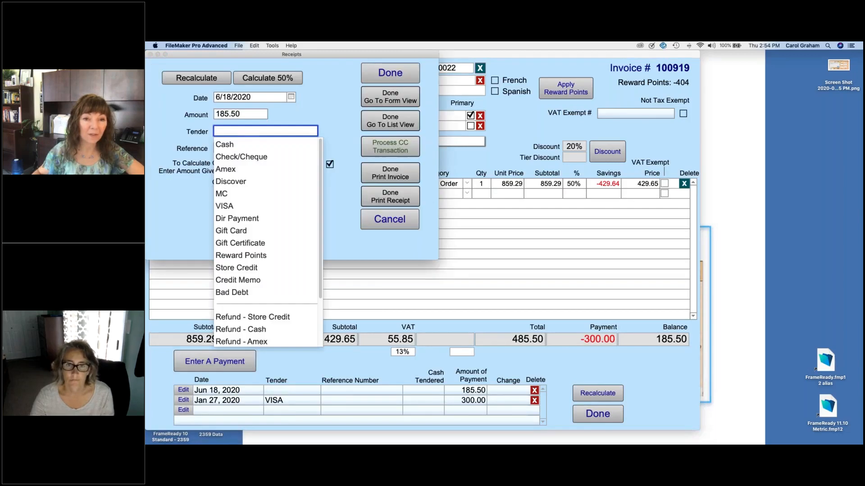
click(231, 181)
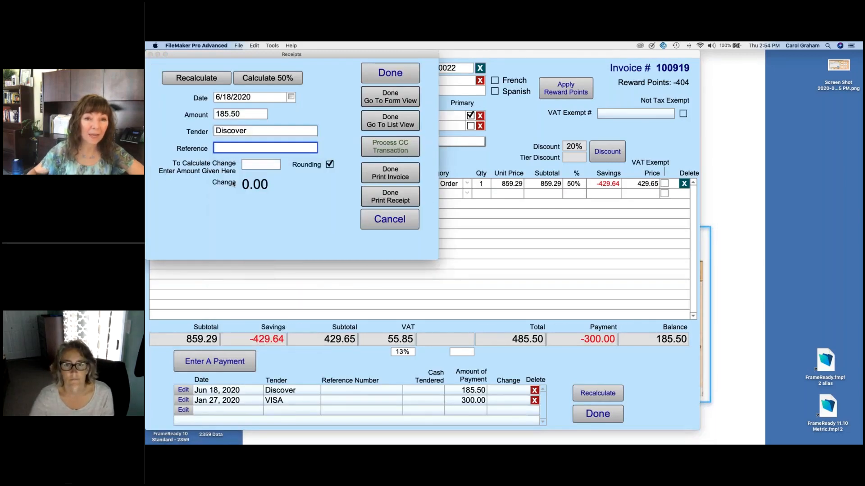
click(409, 174)
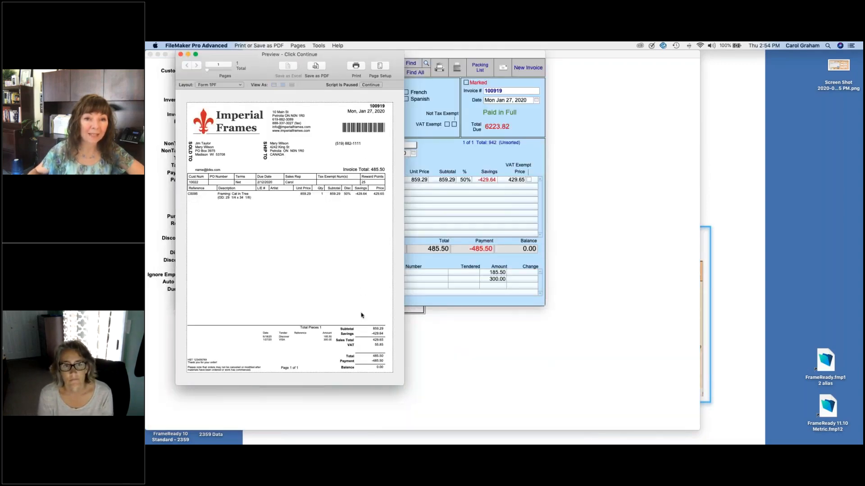
click(371, 85)
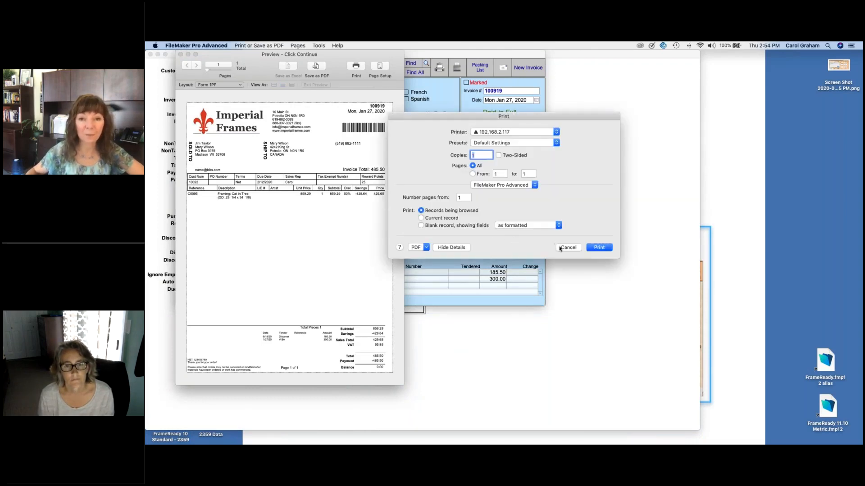
click(568, 248)
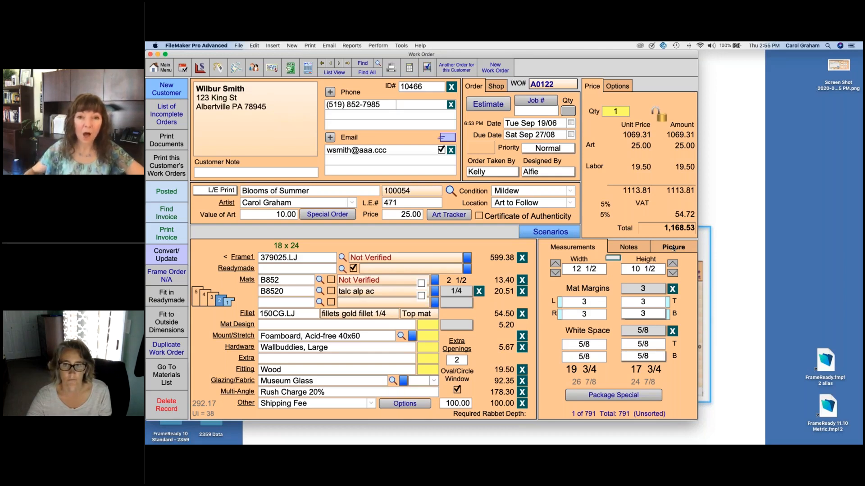
Step: Check order A0122's Art Tracker, showing only the 'Work Order created' entry, and close it
click(448, 216)
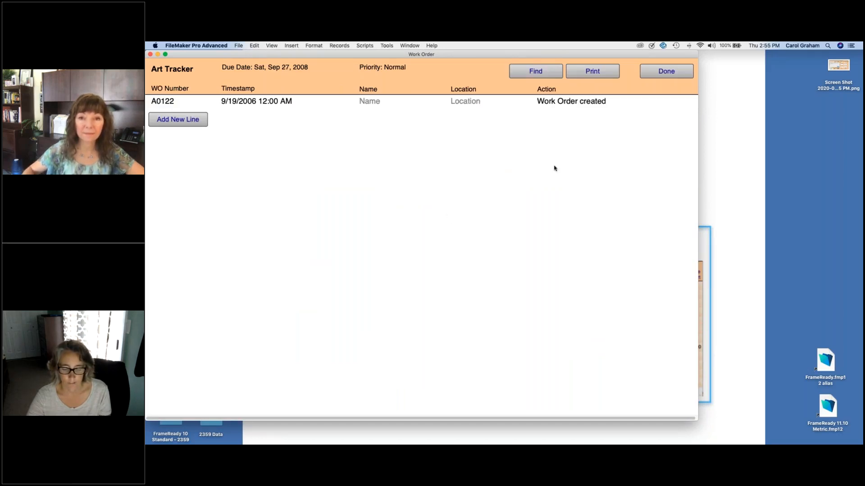
click(666, 72)
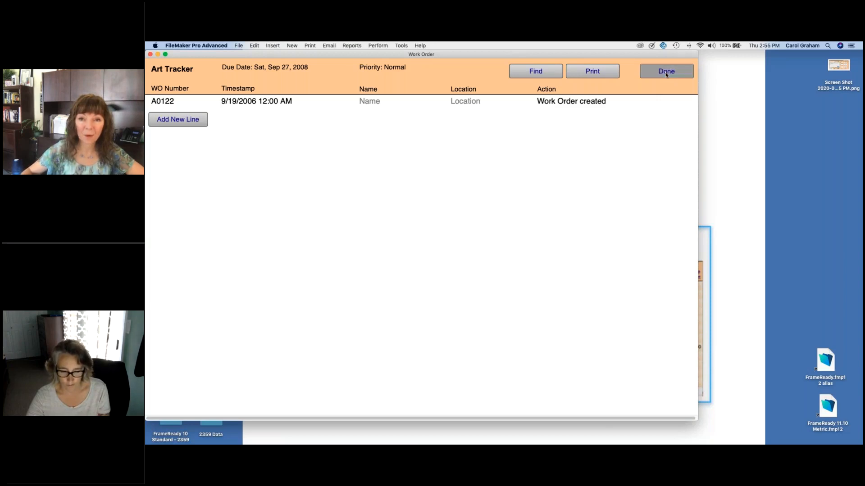
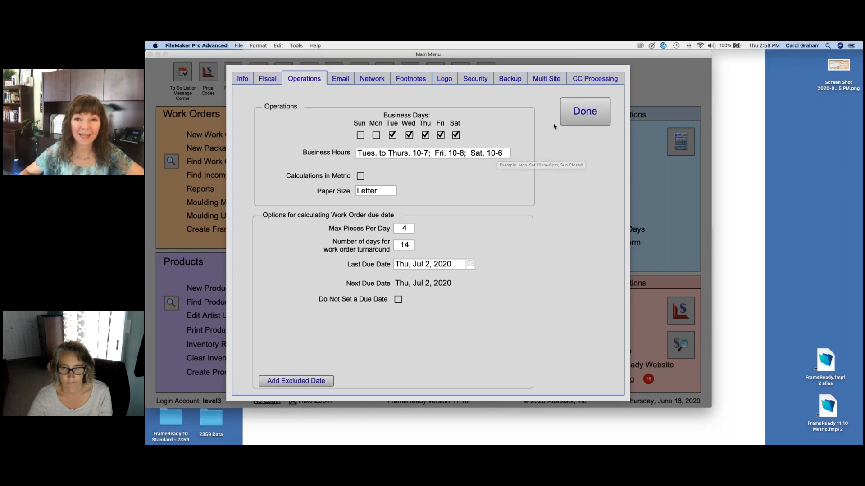
Step: Leave settings for the main menu and open Work Orders at the 'Blooms of Summer' order
click(585, 117)
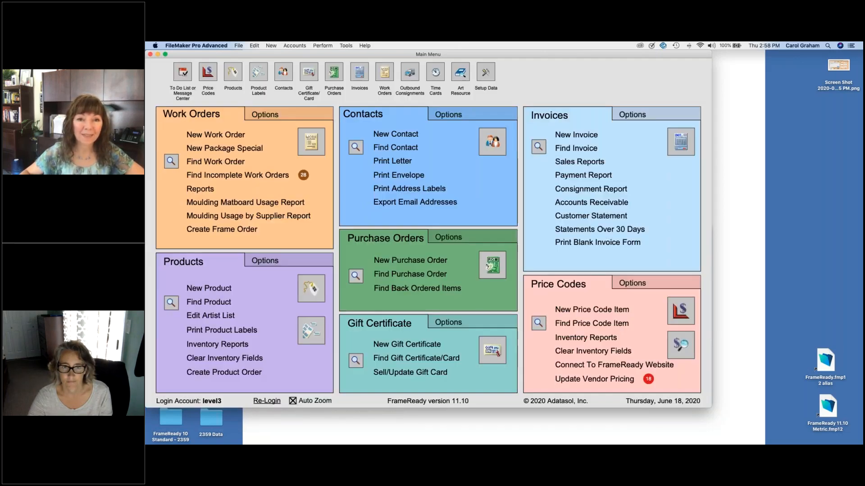
click(320, 142)
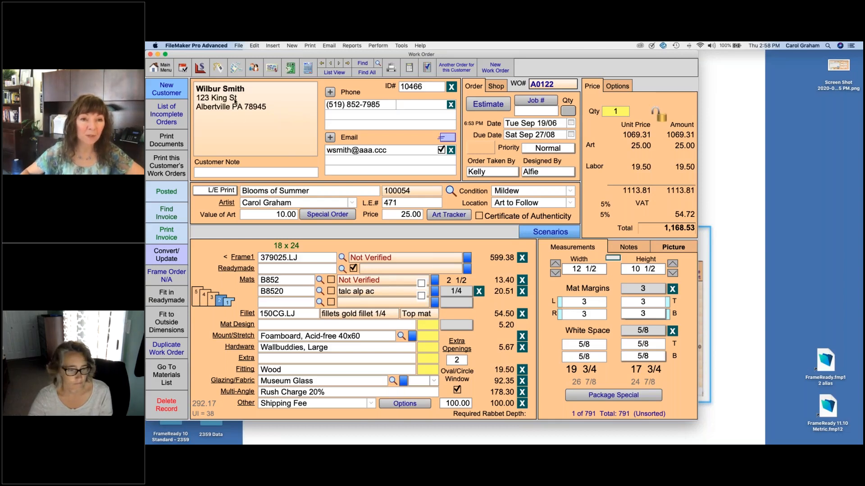
Step: Add a dated note 'called left message with son' to the customer's contact record
click(254, 68)
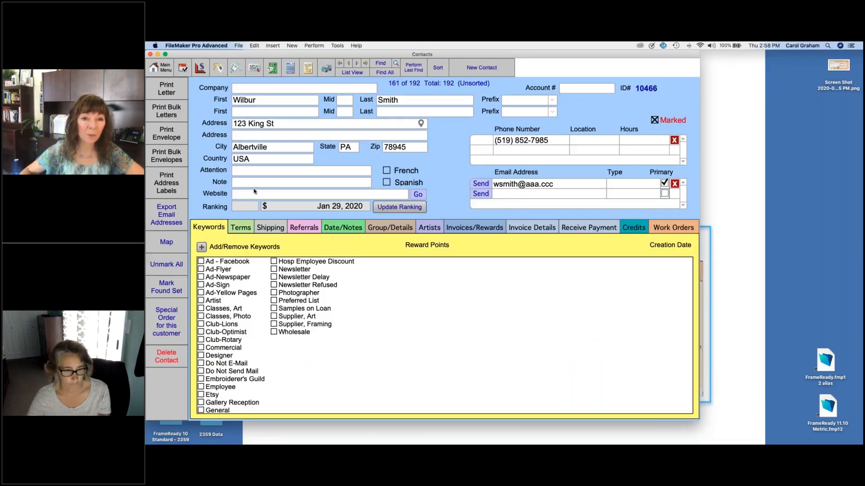
click(348, 227)
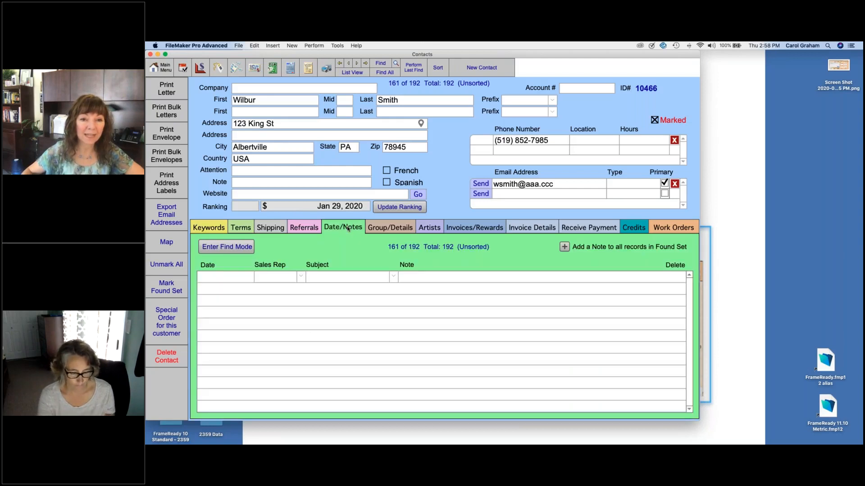
click(429, 276)
text(call)
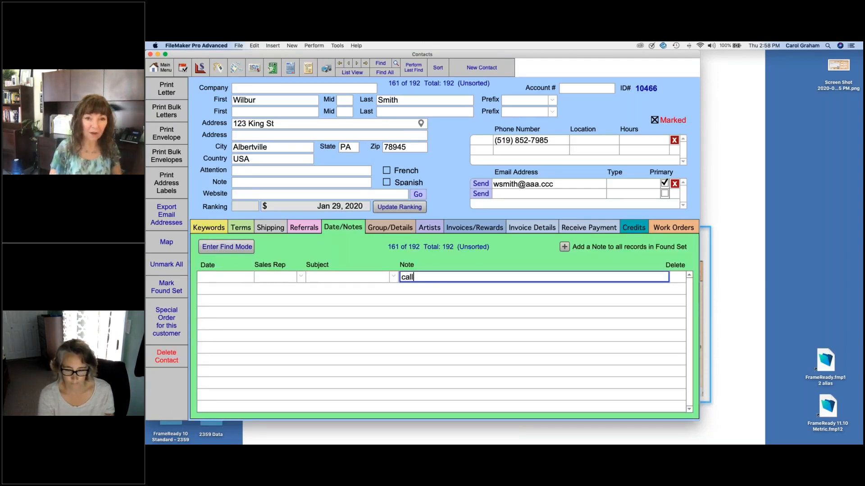
text(ed left mess)
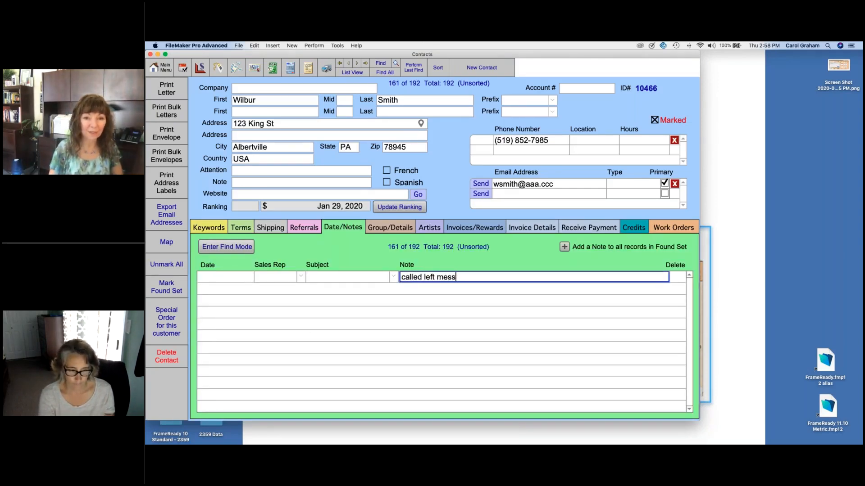
text(age with son)
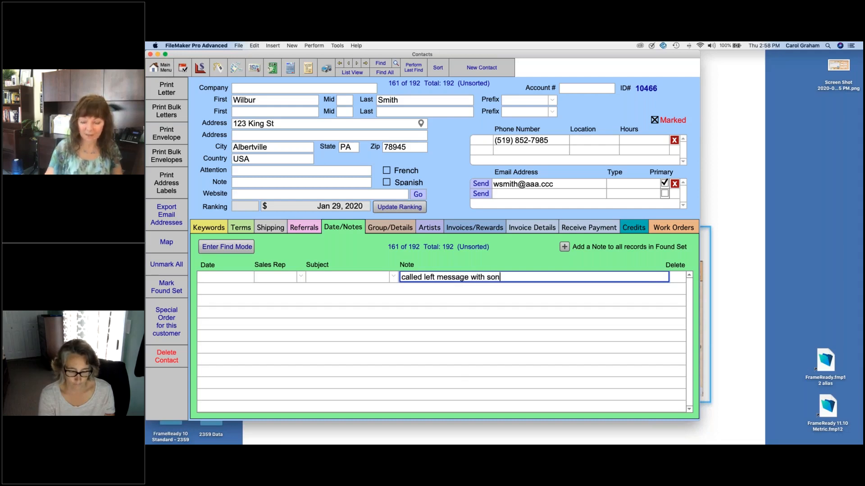
key(Return)
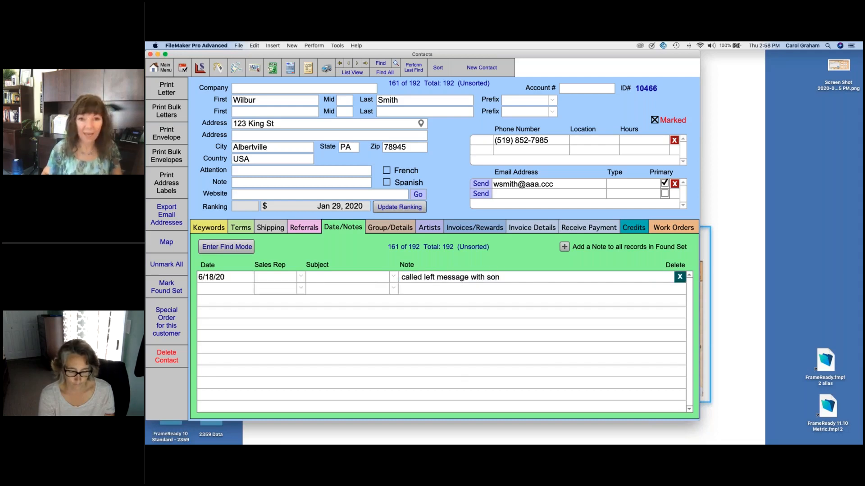
Step: Assign a sales rep and the Called for Pickup subject to the note, then return to the work order
click(289, 277)
click(272, 317)
click(343, 277)
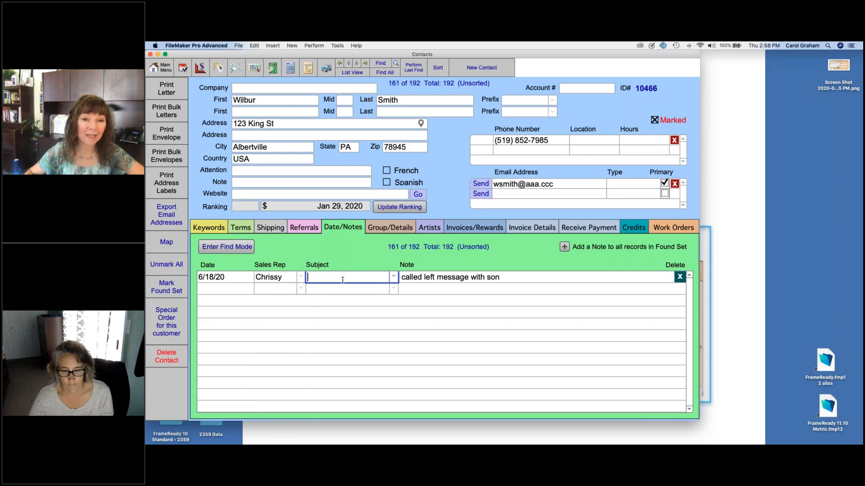
click(394, 278)
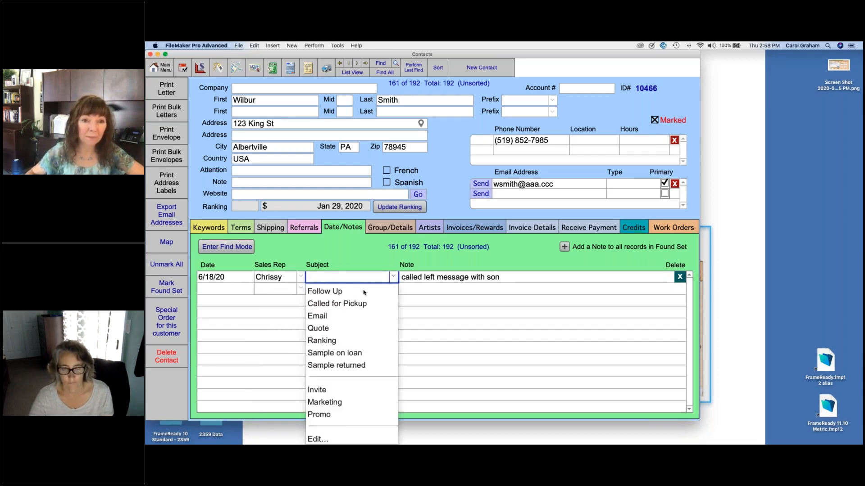
click(351, 307)
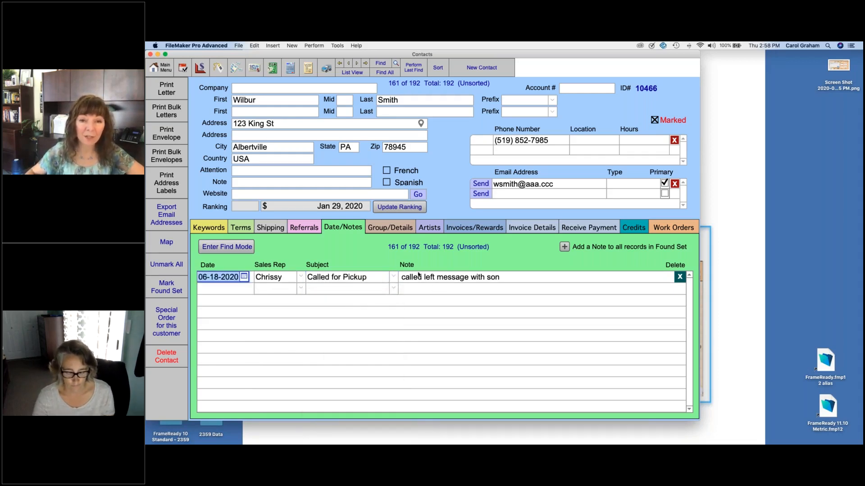
click(224, 280)
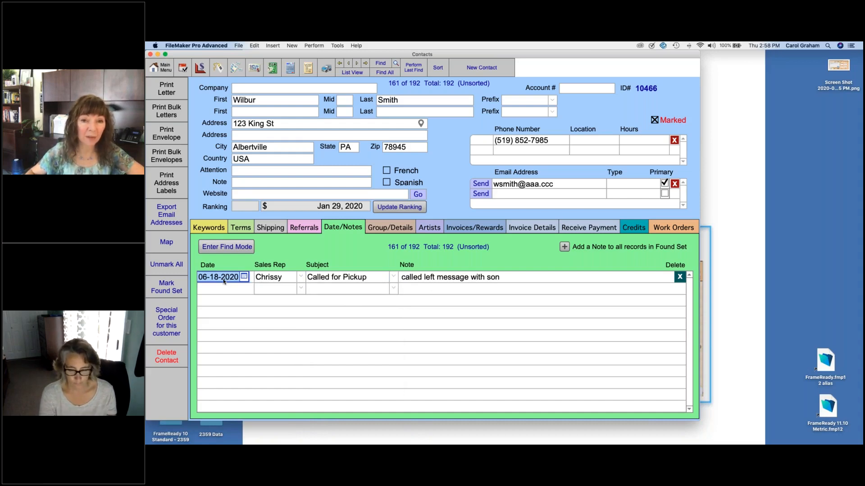
click(308, 69)
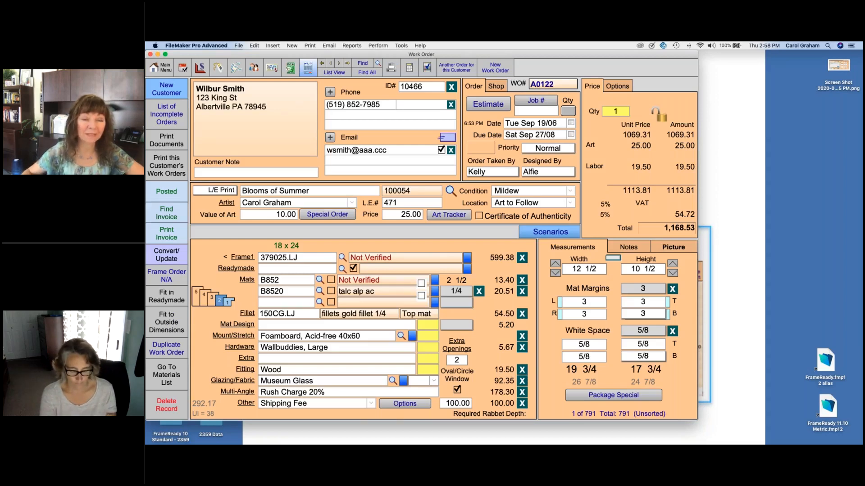
Step: Move to the next order, 'Summer Sunset', check its contact, and show its picture panel
click(339, 63)
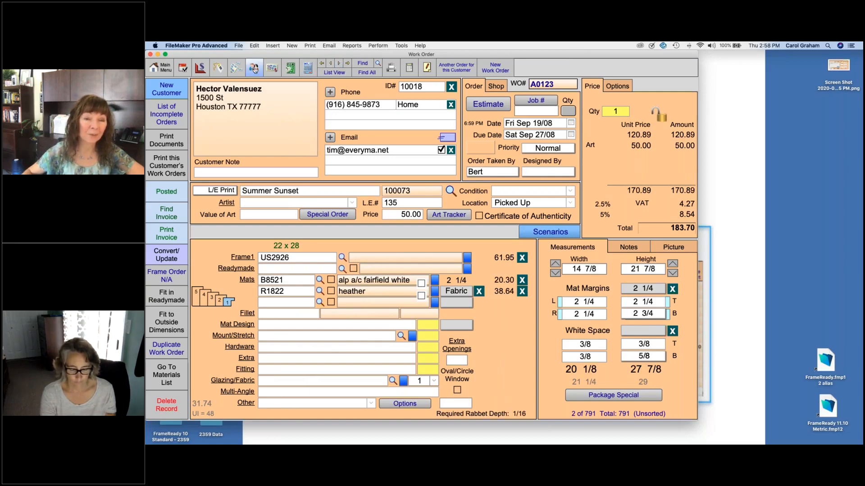
click(253, 68)
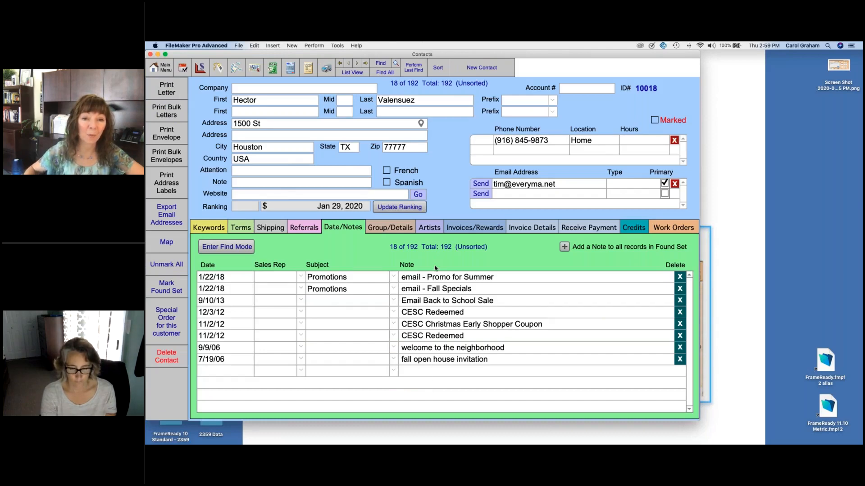
click(308, 68)
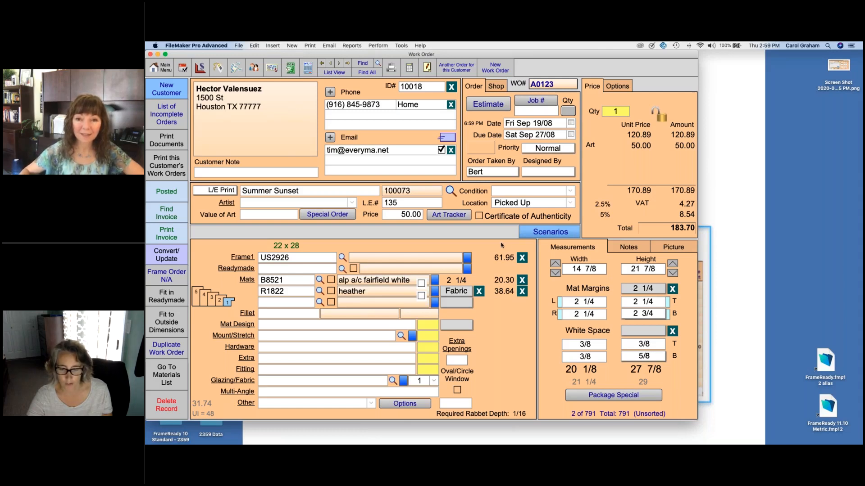
click(673, 248)
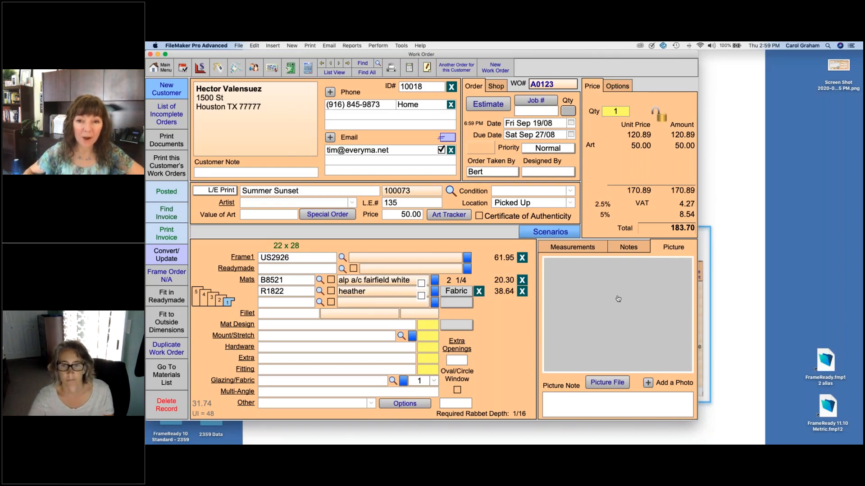
Step: Check the Summer Sunset picture file and measurements, then jump to last work order 791
click(600, 383)
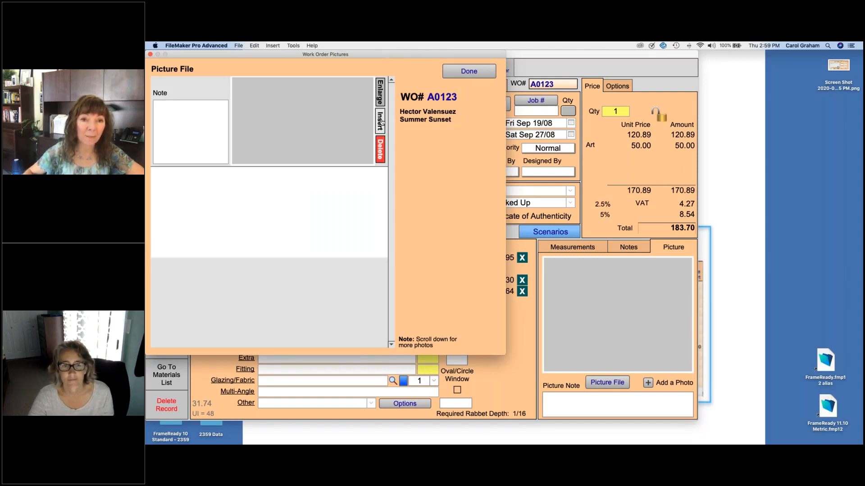
click(469, 71)
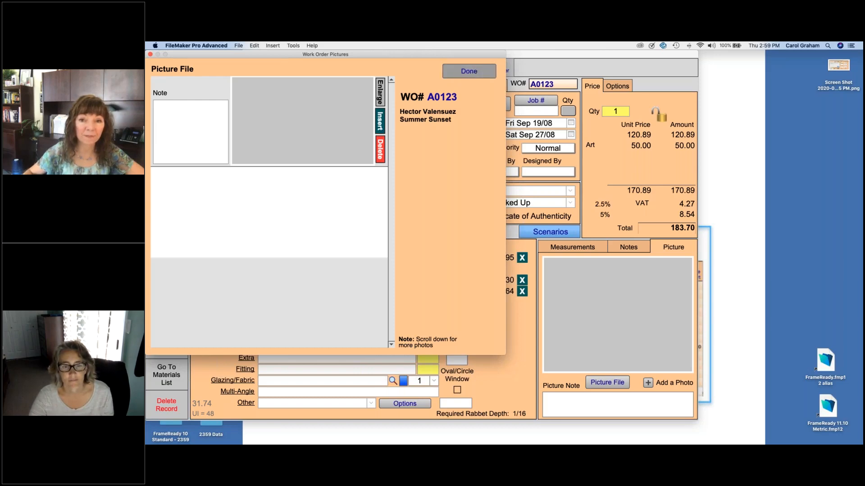
click(570, 249)
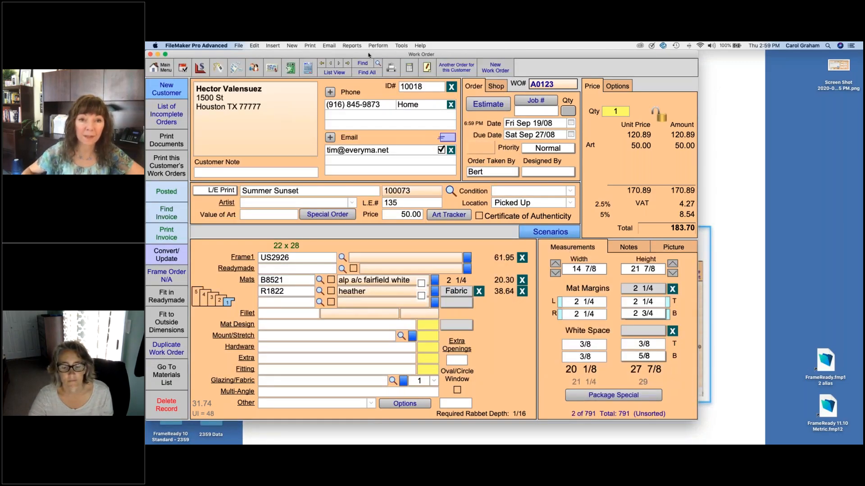
click(347, 63)
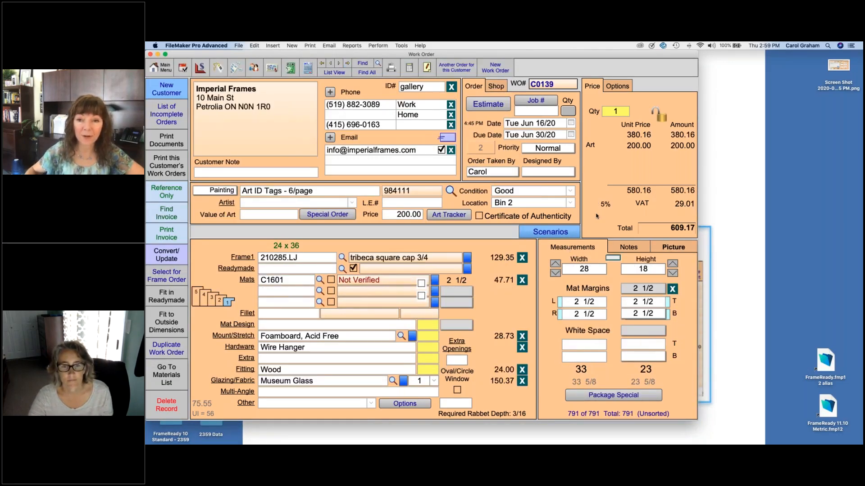
Step: Review the photo stored with work order C0139, then begin a new work order search
click(678, 249)
click(614, 384)
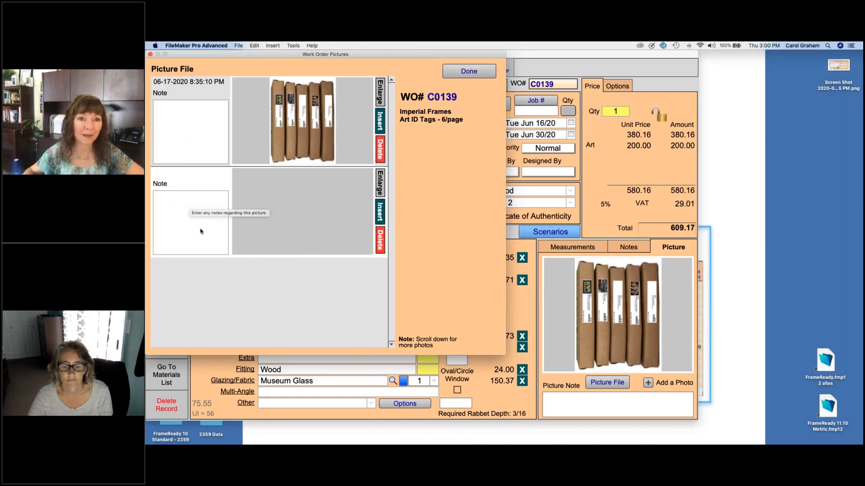
click(466, 73)
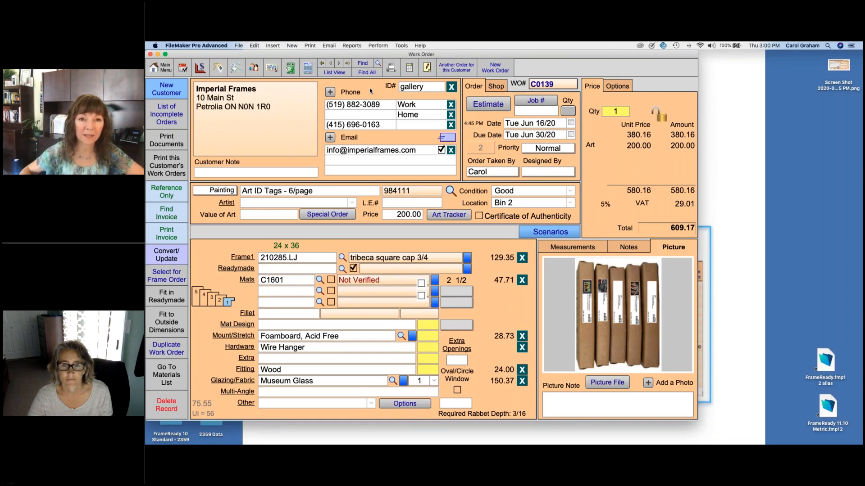
click(363, 63)
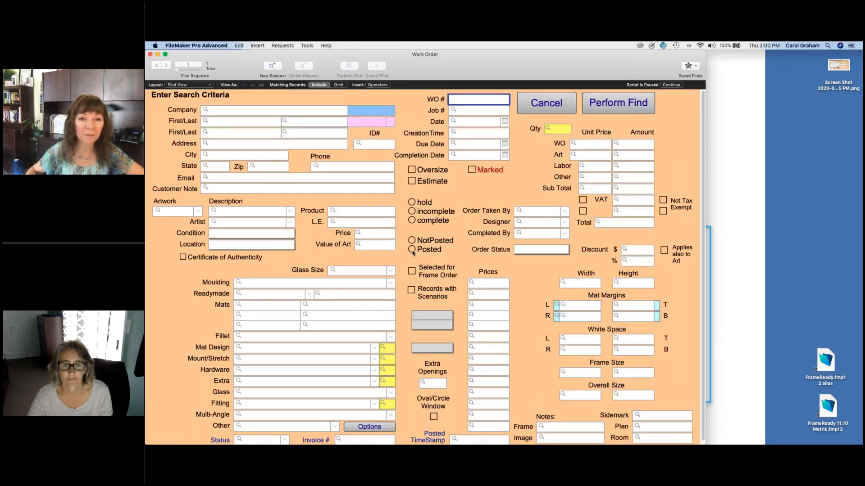
Step: Search for work orders that are complete and not yet posted
click(412, 221)
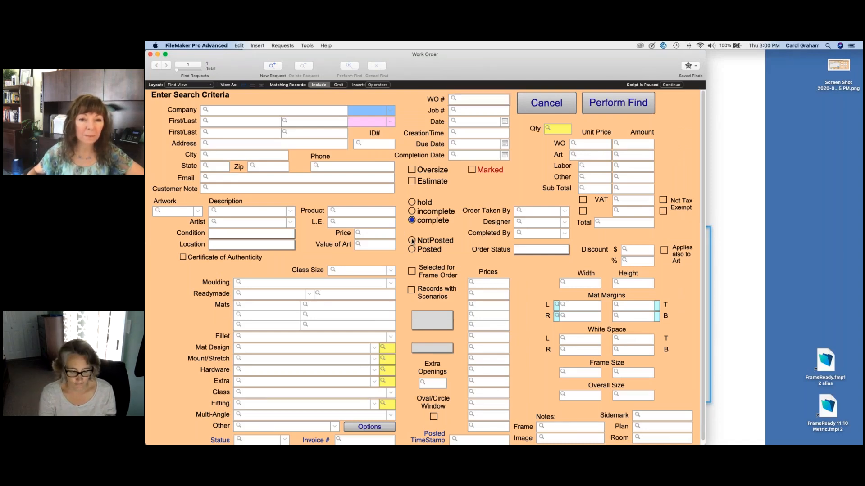
click(412, 241)
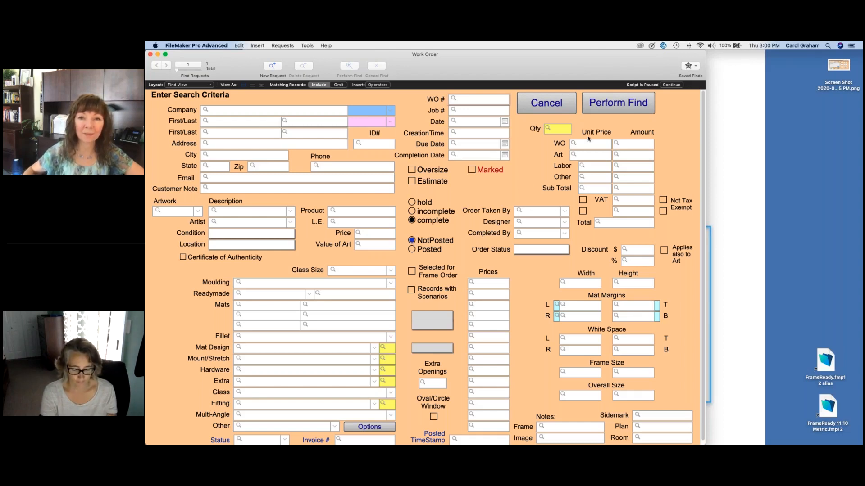
click(607, 105)
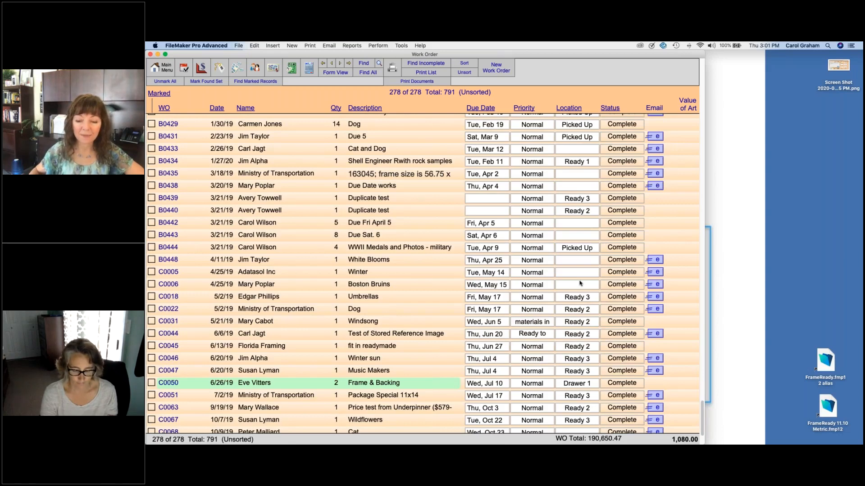
Step: Find complete orders with location Ready, returning 257 of 791 work orders
click(363, 63)
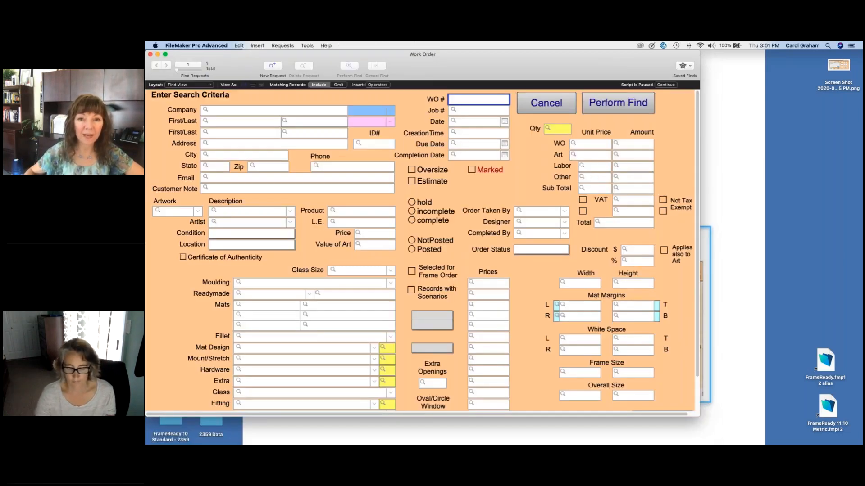
click(412, 220)
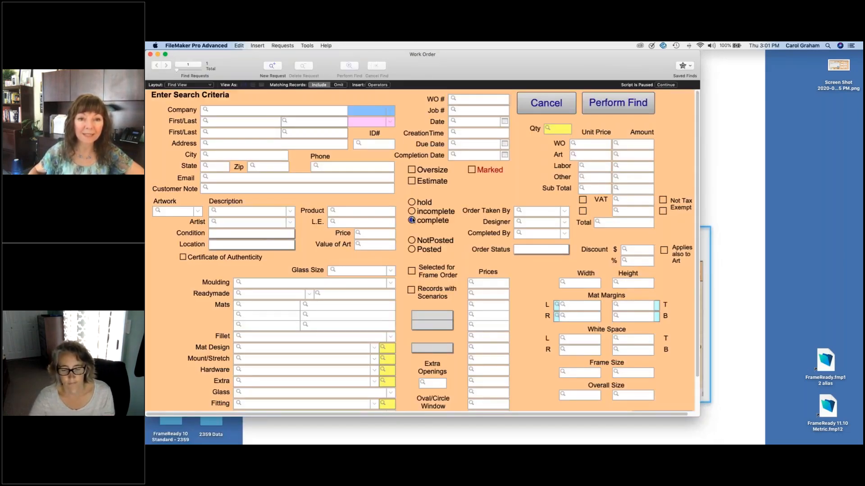
click(281, 245)
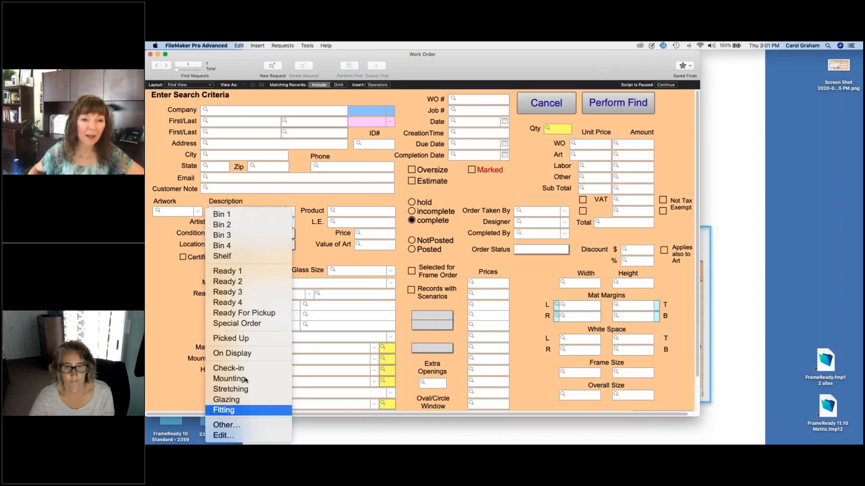
click(242, 428)
text(Ready)
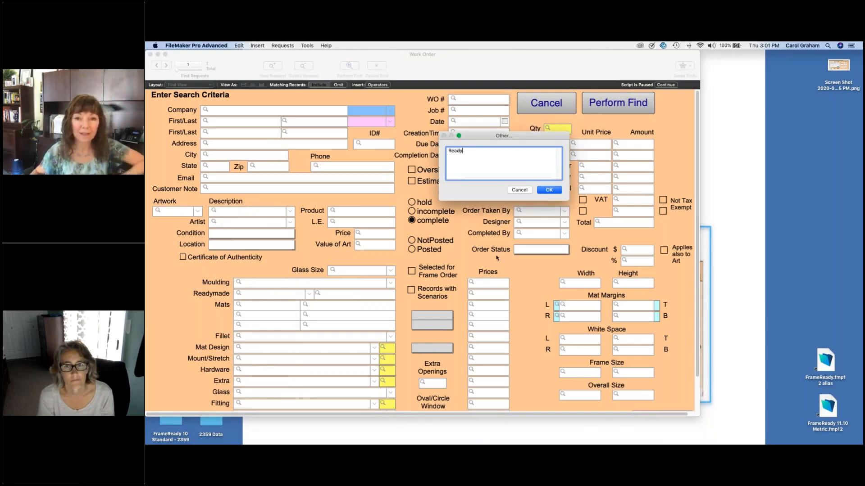
click(549, 190)
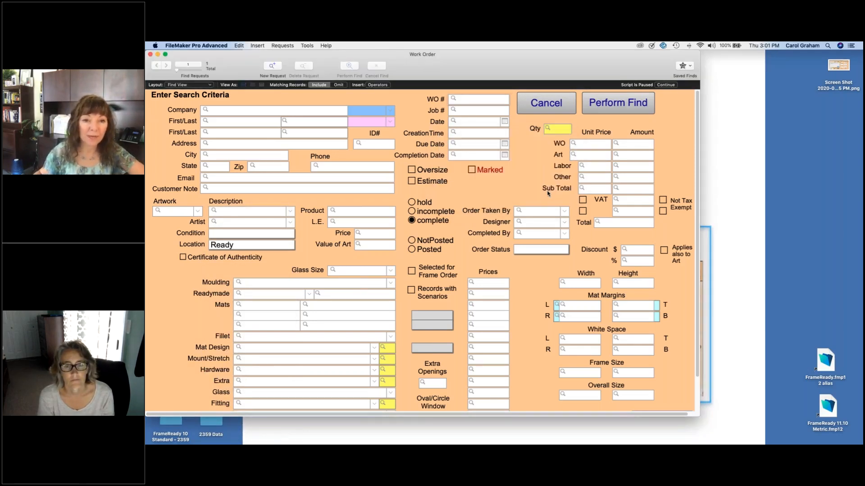
click(605, 109)
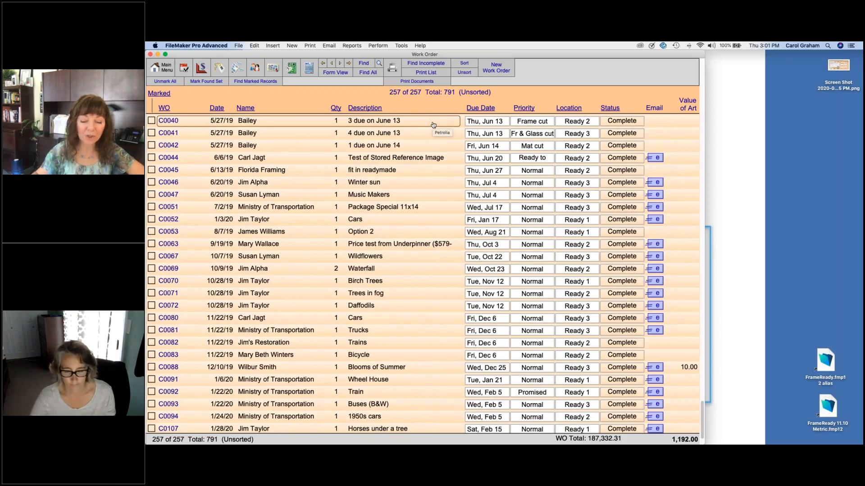
Step: Print and review the pickup reminder letter for Charming Prints, then return to their contact
click(254, 68)
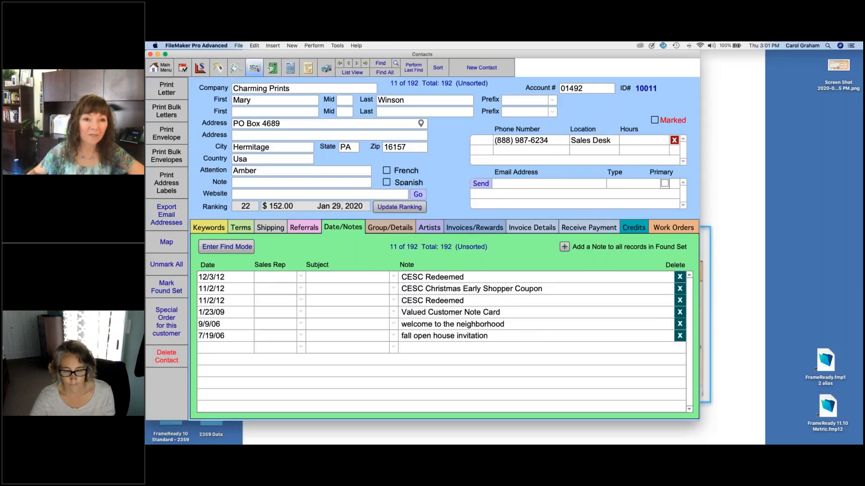
click(167, 92)
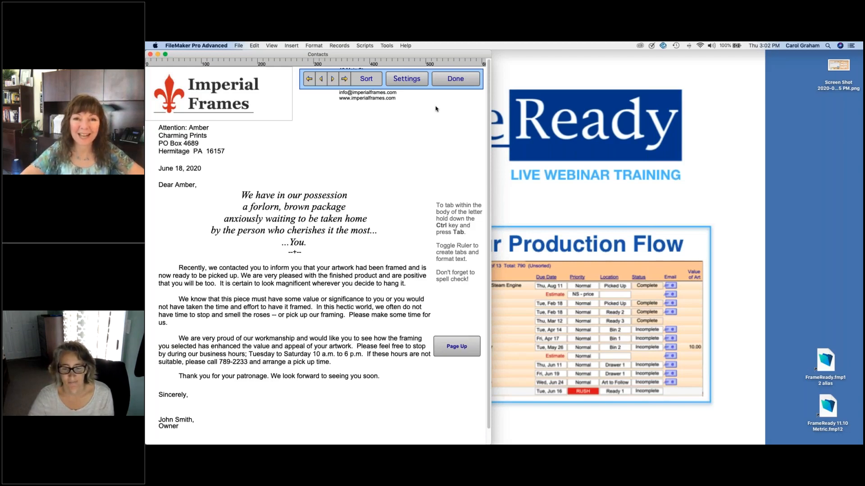
scroll(436, 109, down, 2)
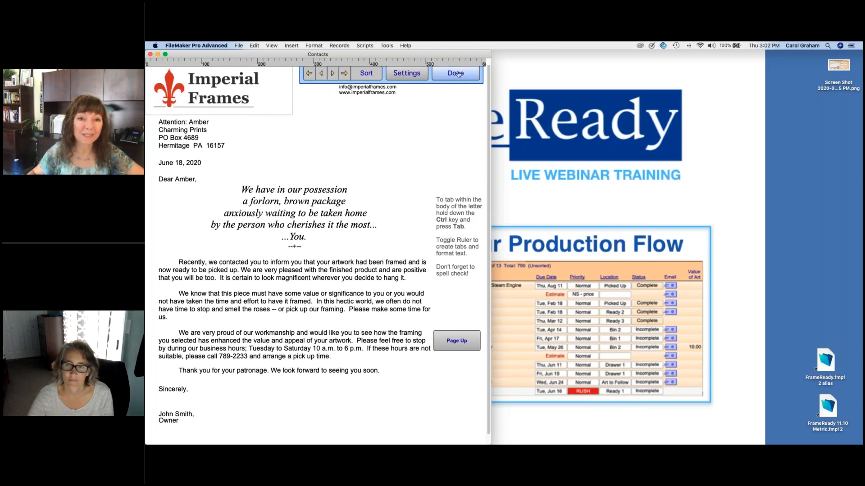
click(465, 78)
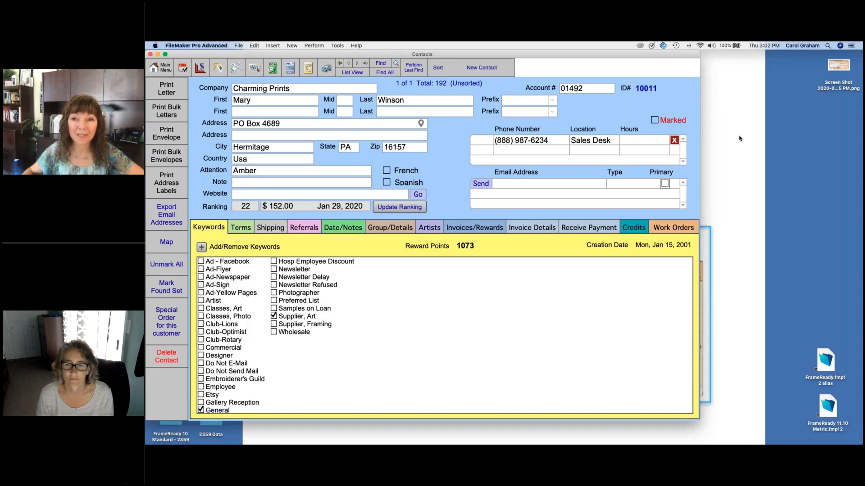
click(743, 64)
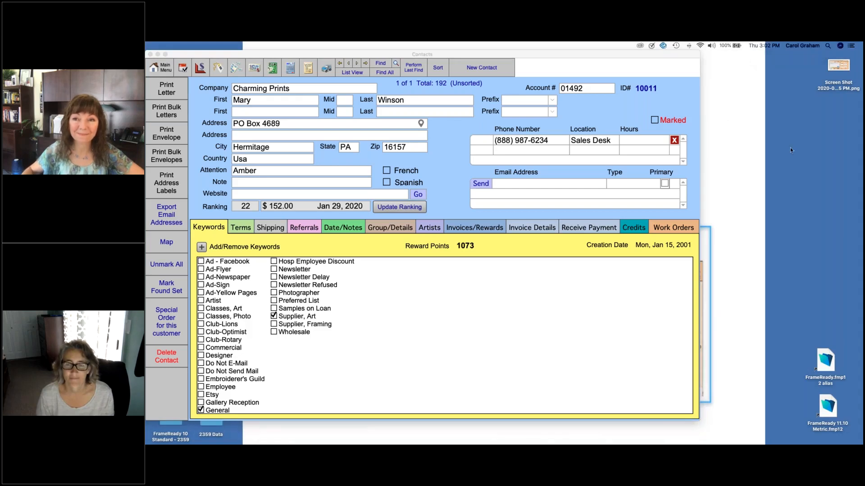